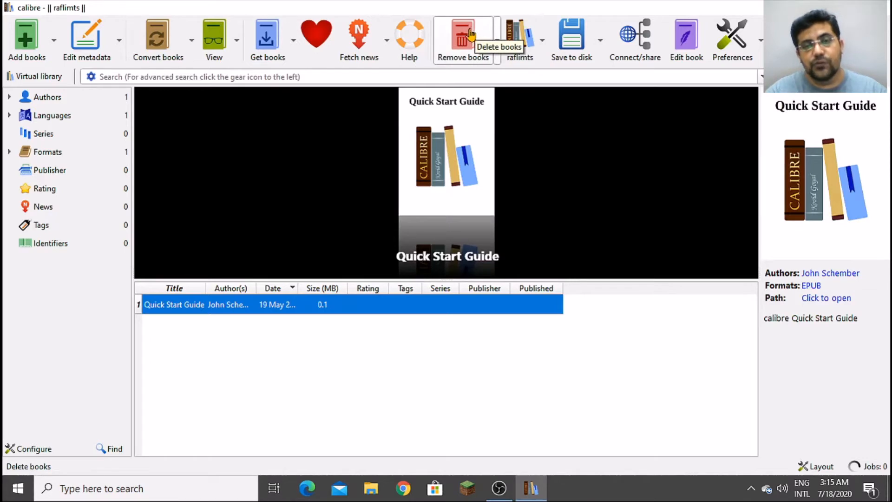
click(521, 42)
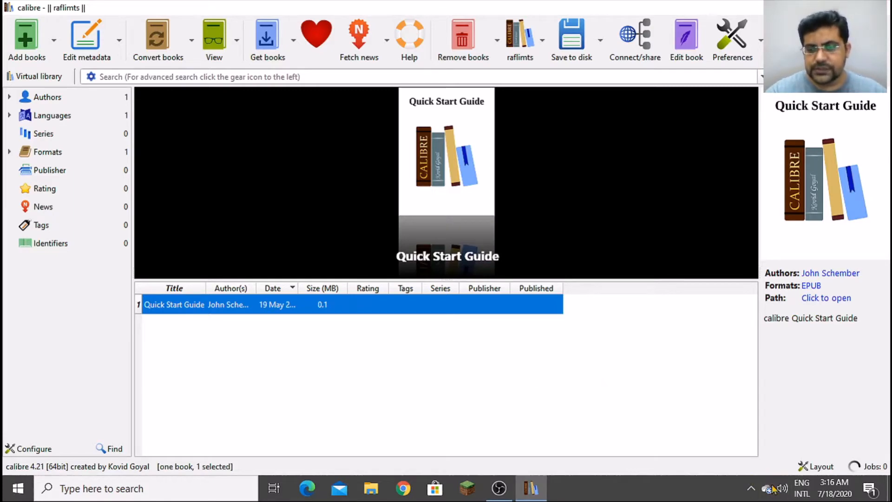
- Hide the search bar, tag browser, cover browser and book details from the main window layout
click(815, 471)
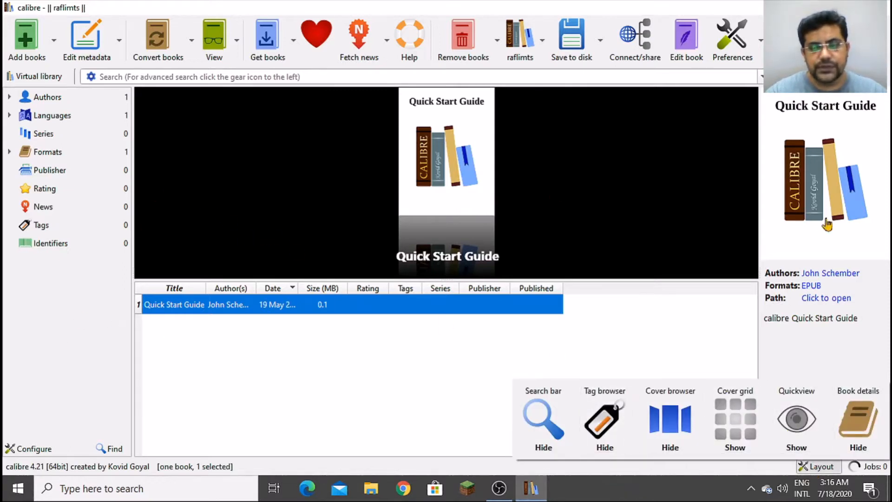
click(540, 411)
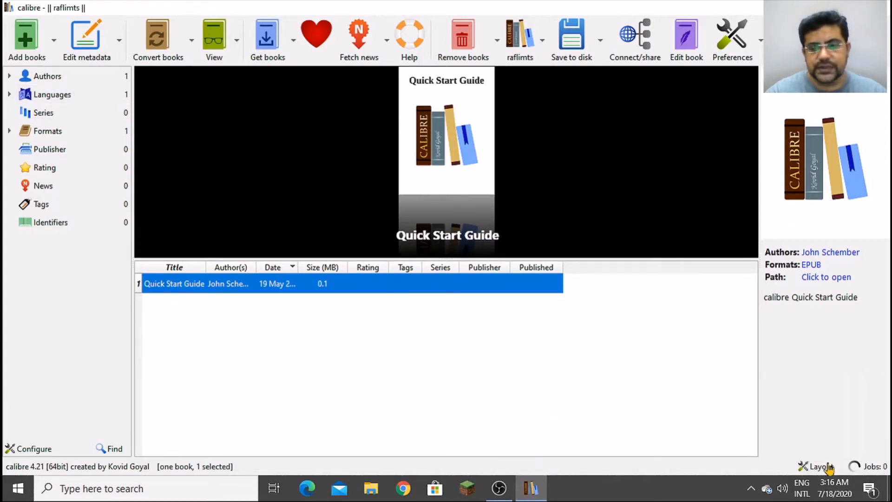
click(816, 466)
click(603, 423)
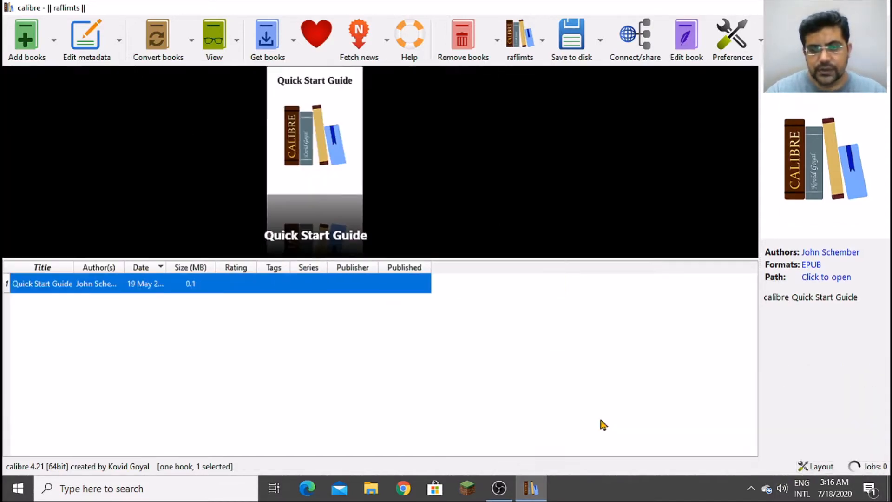
click(820, 466)
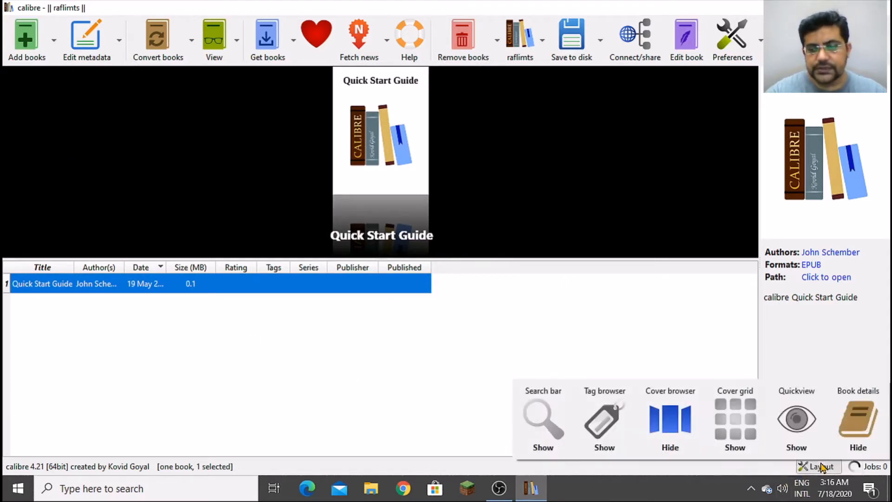
click(668, 422)
click(820, 467)
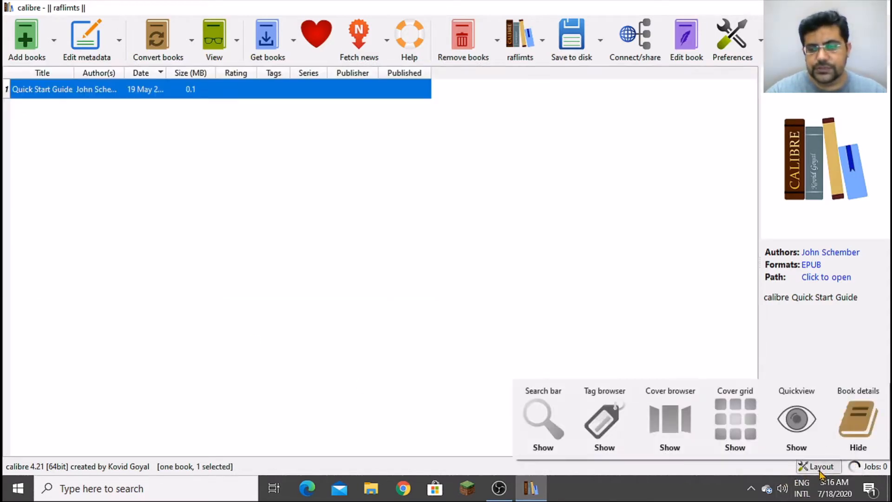
click(859, 430)
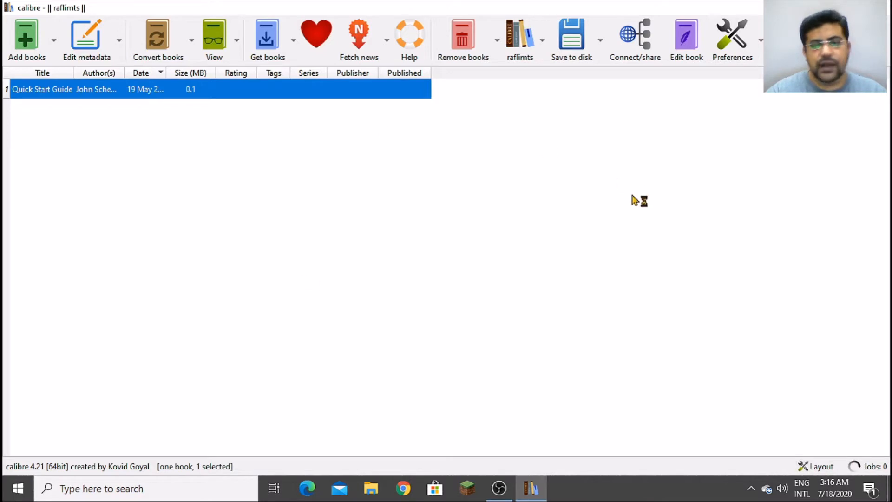
- Show the tag browser, cover browser, book details and search bar again in the main window layout
click(819, 466)
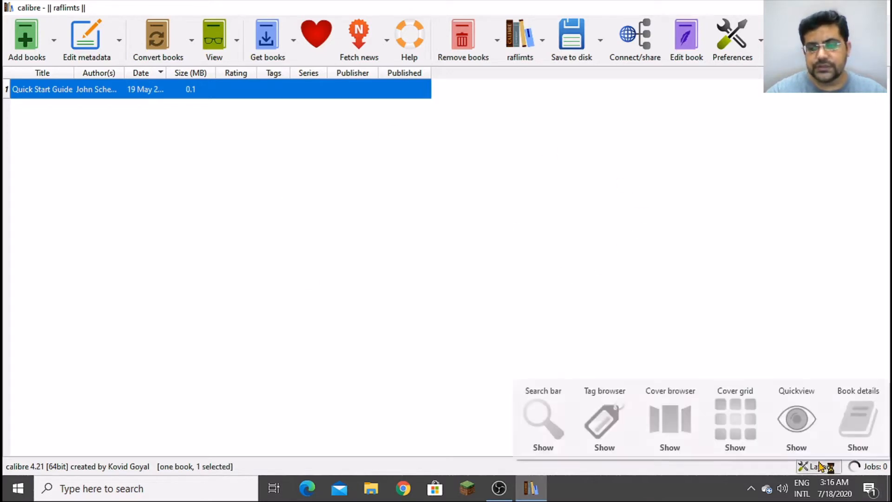
click(604, 421)
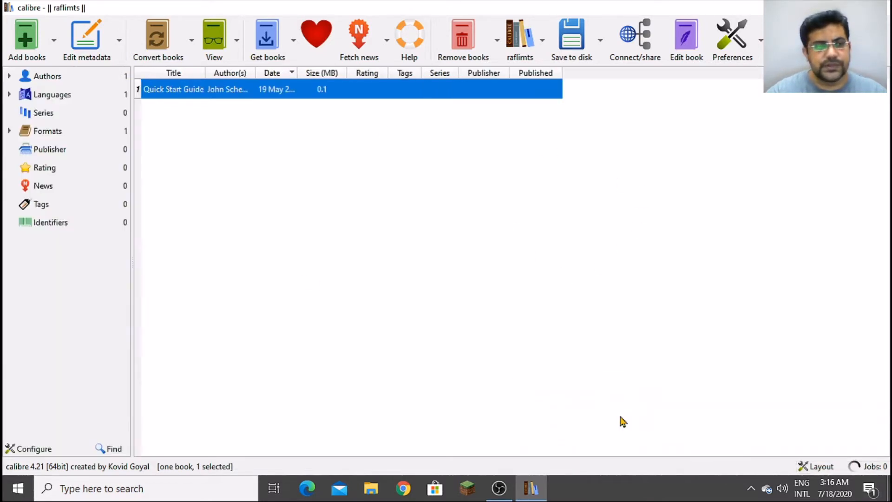
click(819, 465)
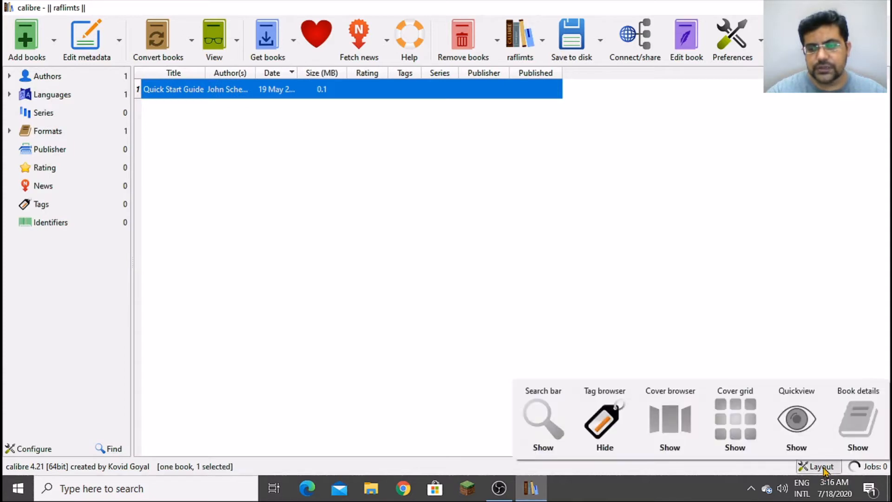
click(685, 433)
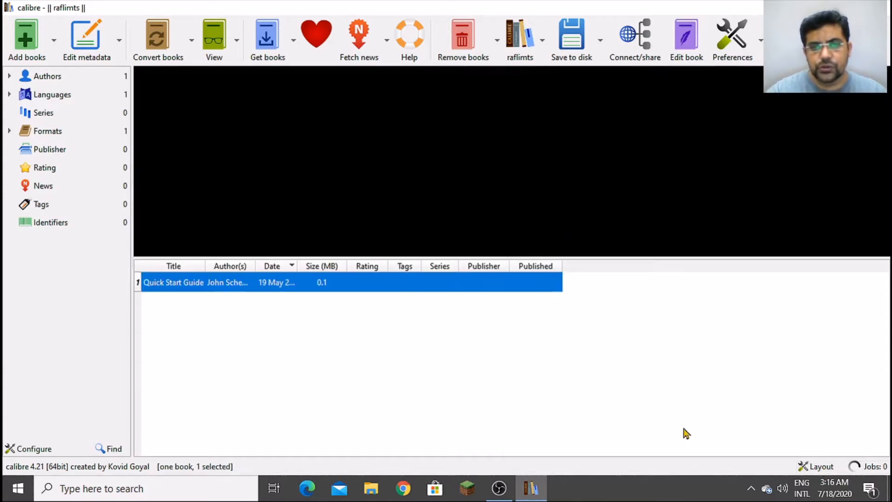
click(819, 467)
click(860, 421)
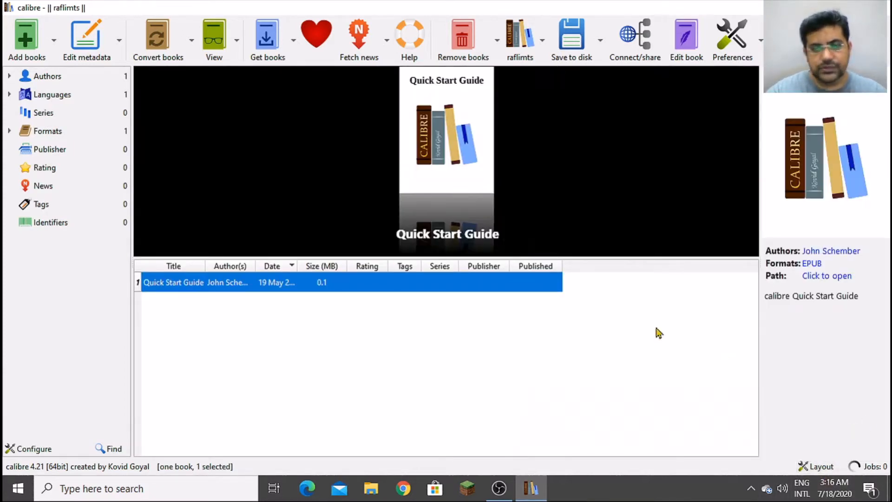
click(819, 467)
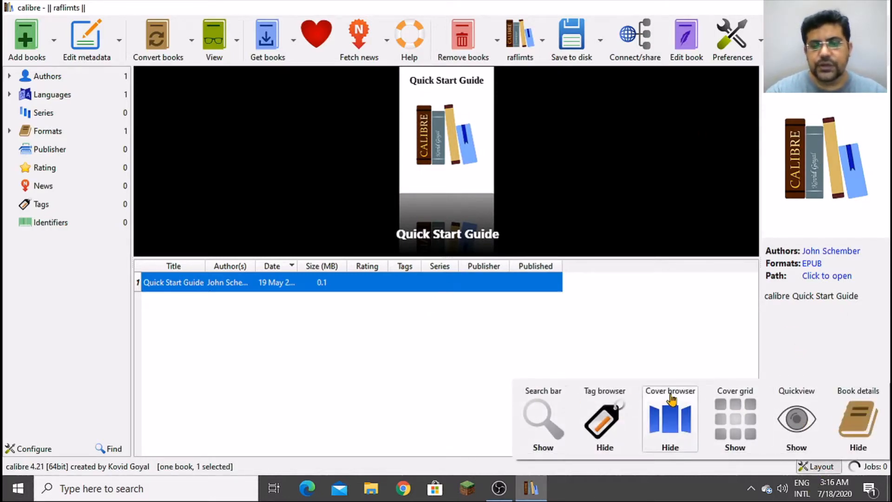
click(530, 406)
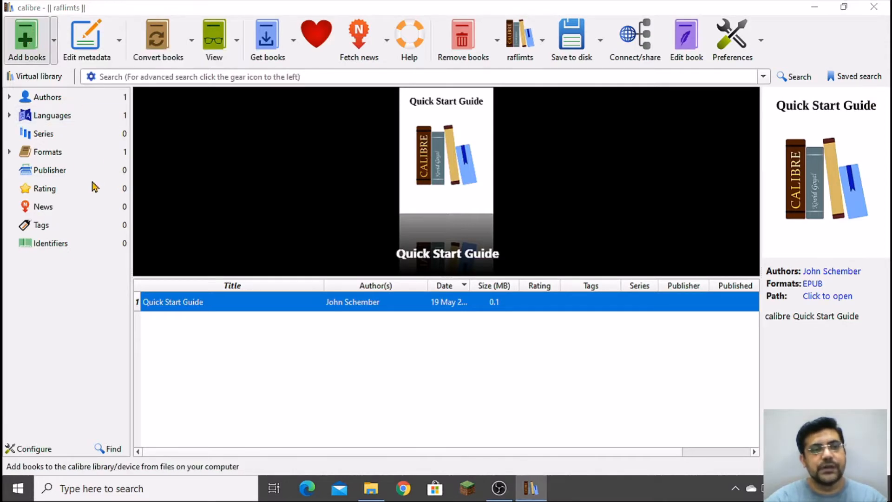
- Add the PDF books dealing-with-difficult-people and i-still-cant-speak-english from the Downloads folder to the library, using the Books file type
key(a)
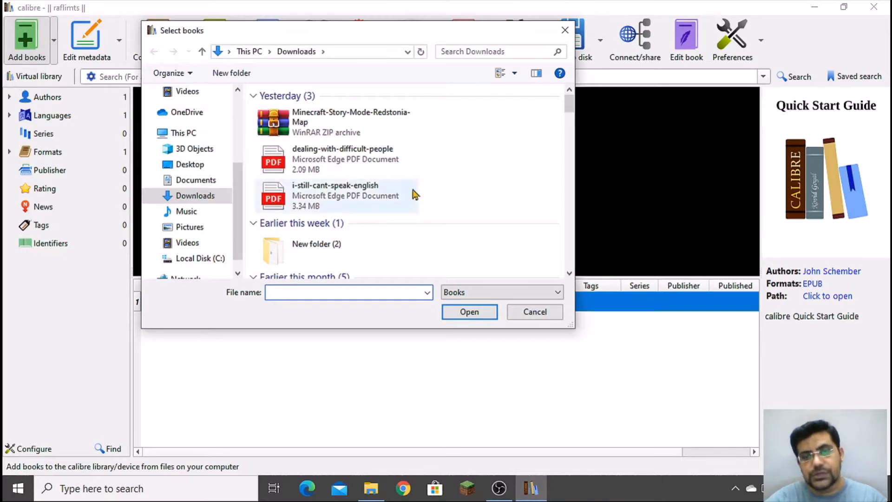
click(521, 293)
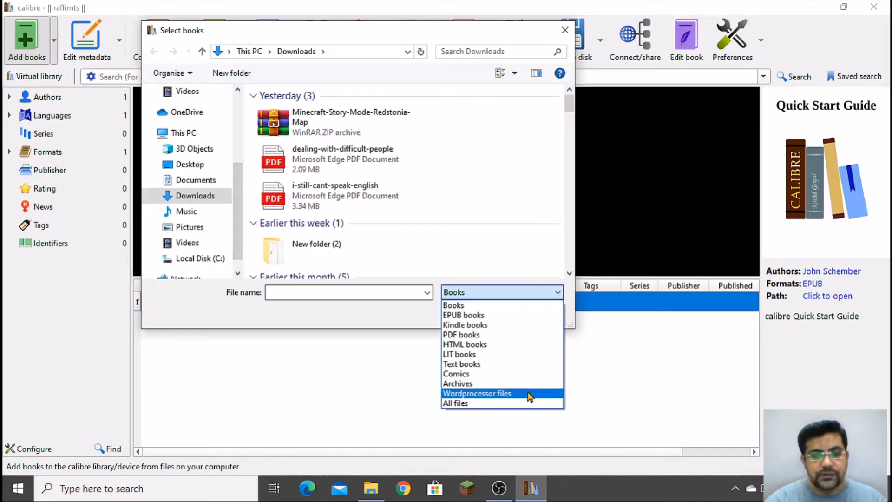
click(454, 305)
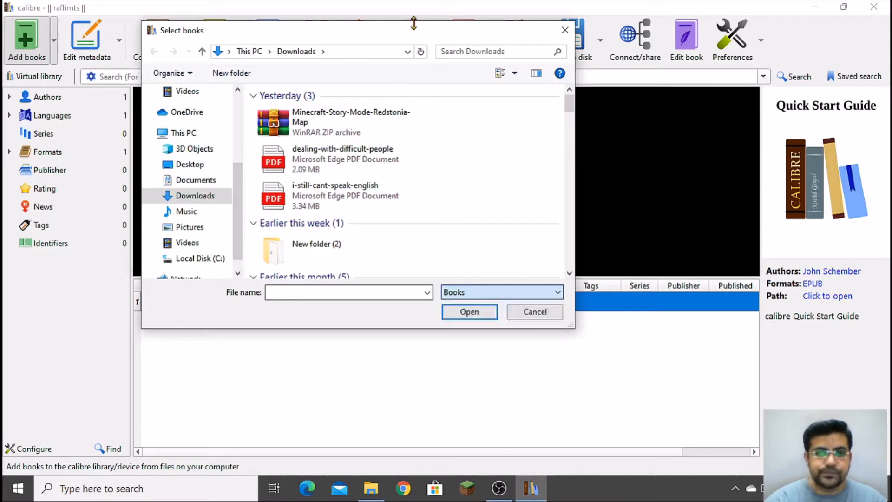
click(344, 160)
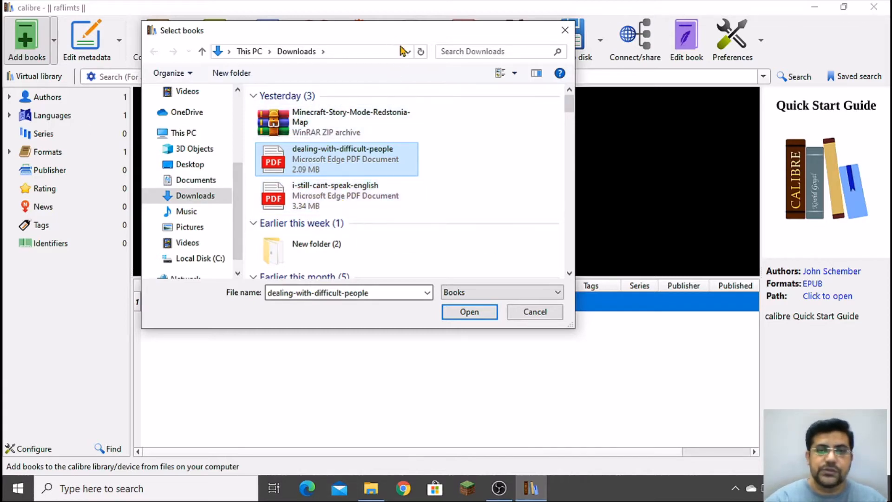
drag(343, 37, 326, 128)
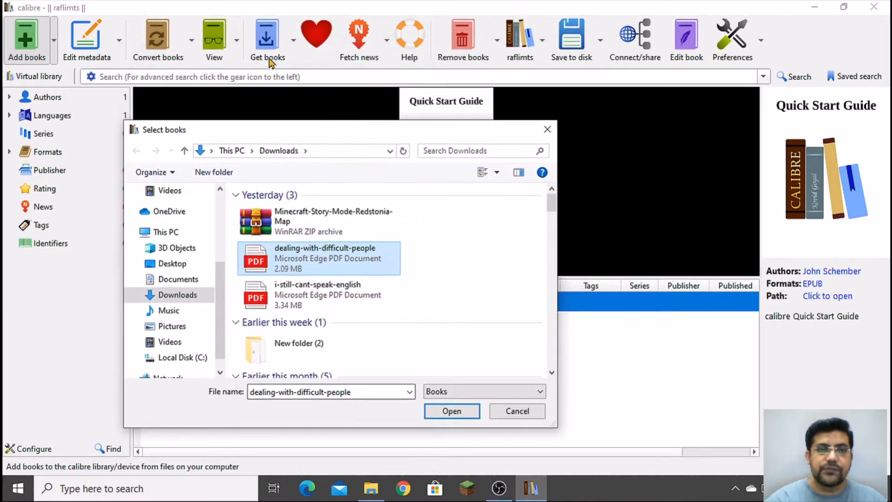
drag(349, 135, 375, 82)
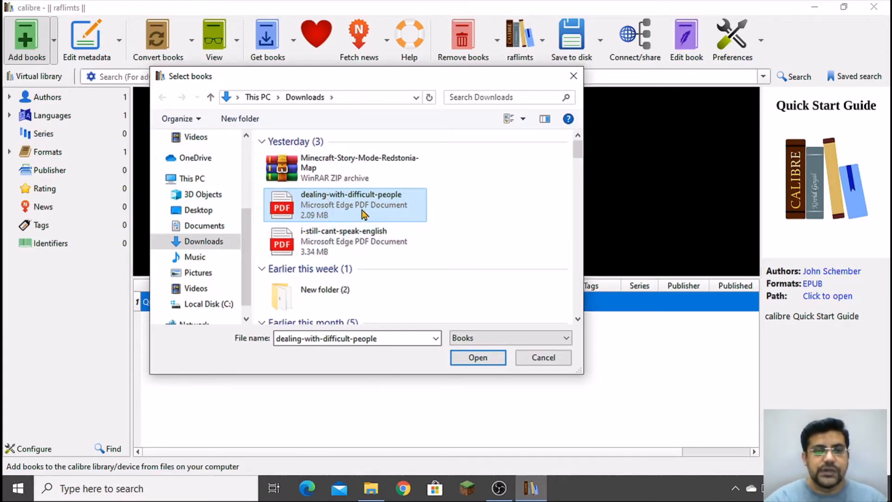
ctrl+click(366, 243)
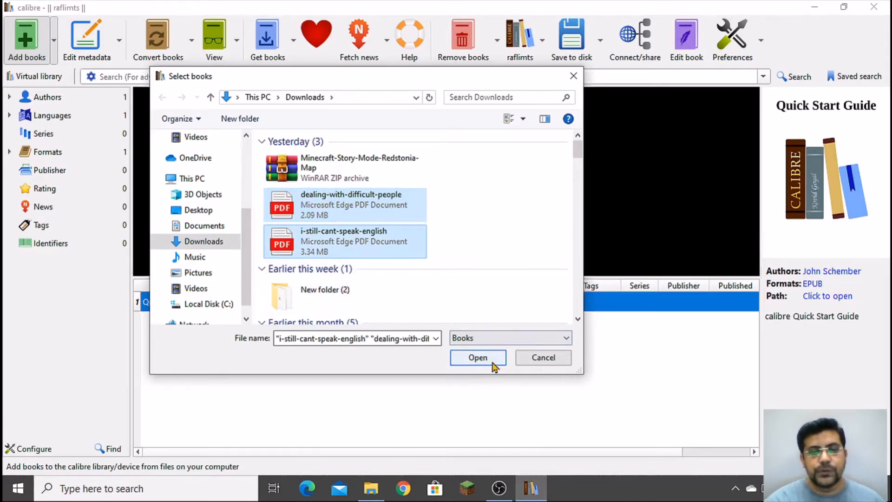
click(476, 359)
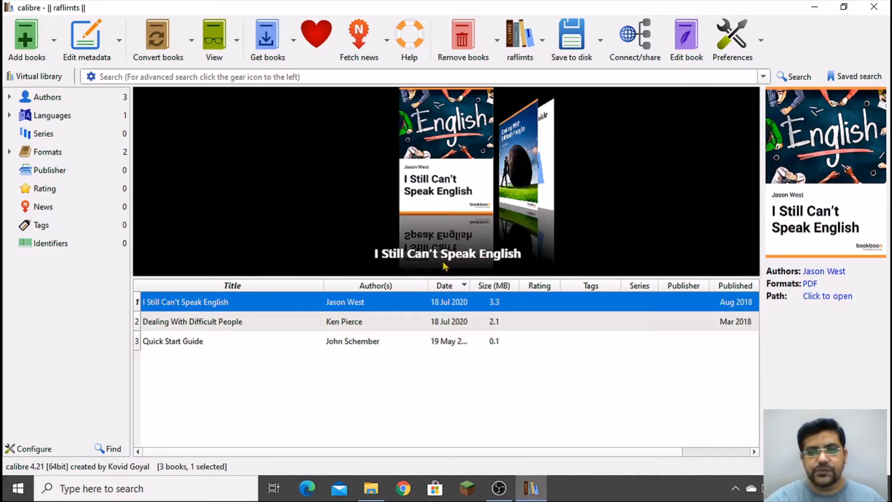
- Browse the newly added books in the cover browser and the book list
click(520, 211)
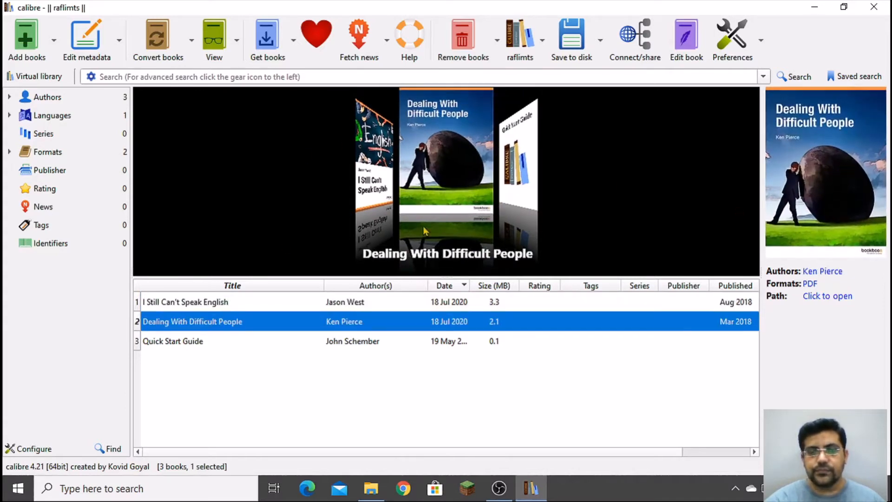
click(186, 307)
click(191, 320)
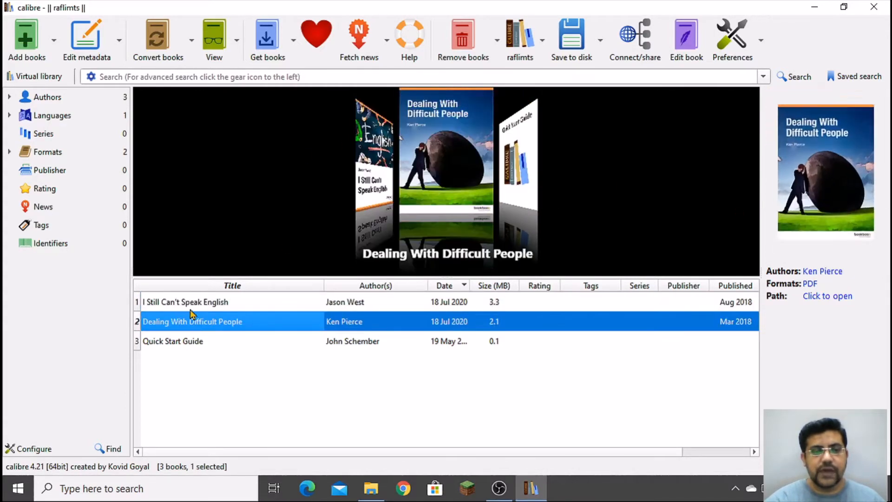
- Open the title of I Still Can't Speak English for in-place editing in the book list
click(193, 305)
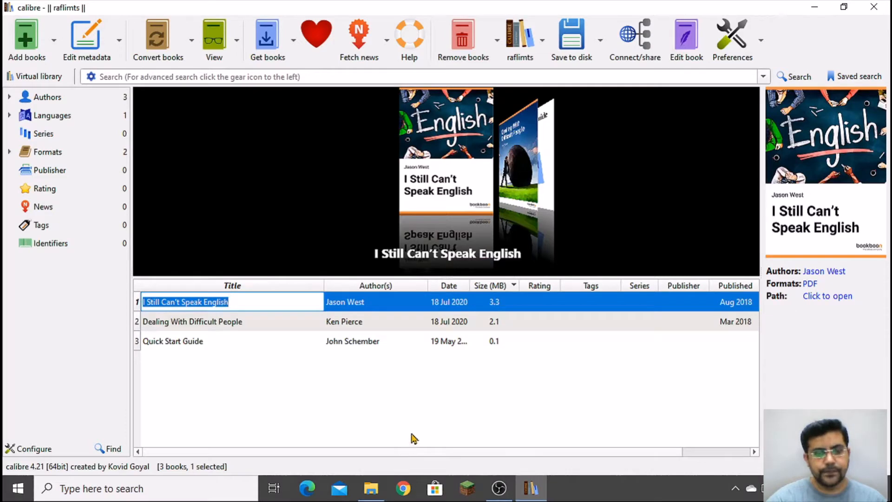
click(393, 409)
click(279, 306)
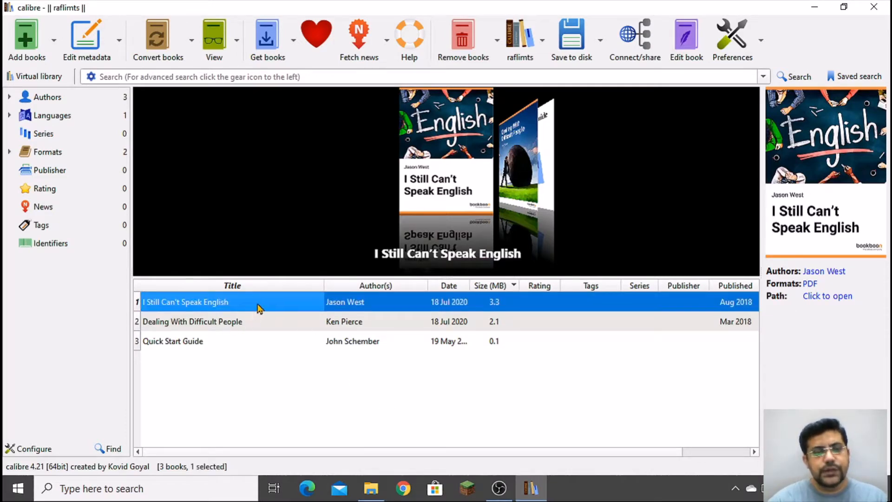
click(257, 305)
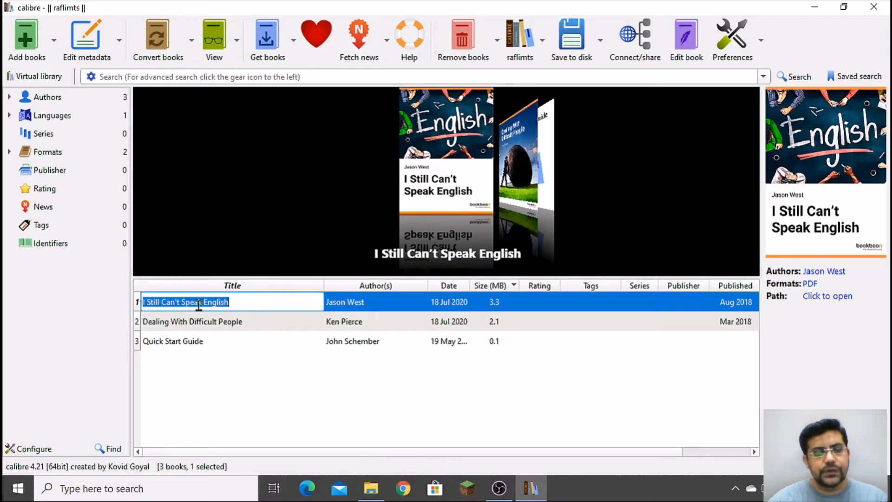
click(274, 308)
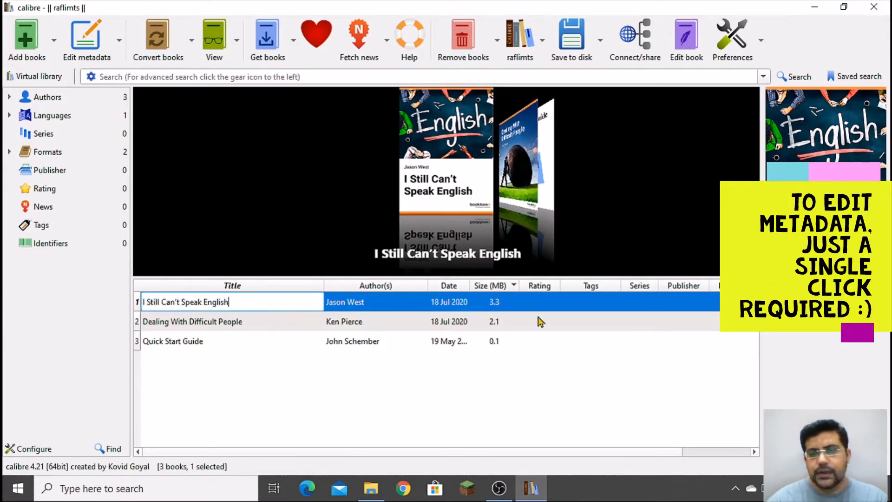
- Go through the Published, Publisher, Tags and Rating cells of I Still Can't Speak English in the book list, and clear the selection
click(714, 303)
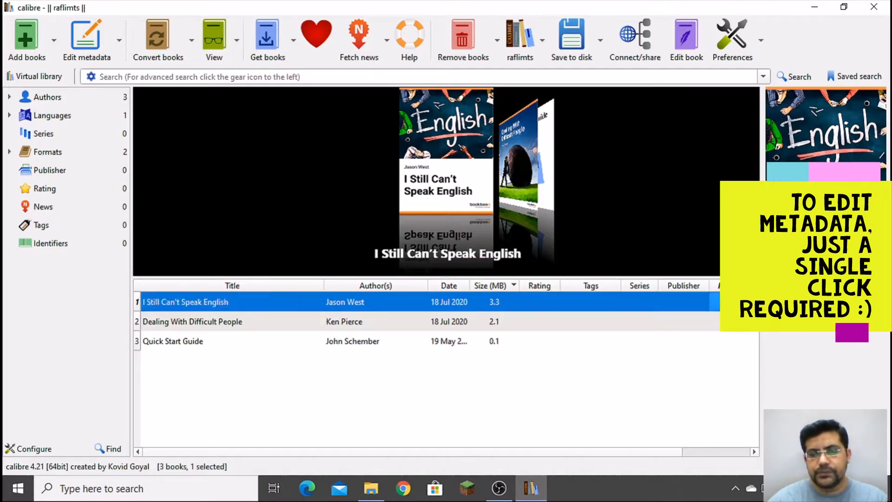
click(679, 307)
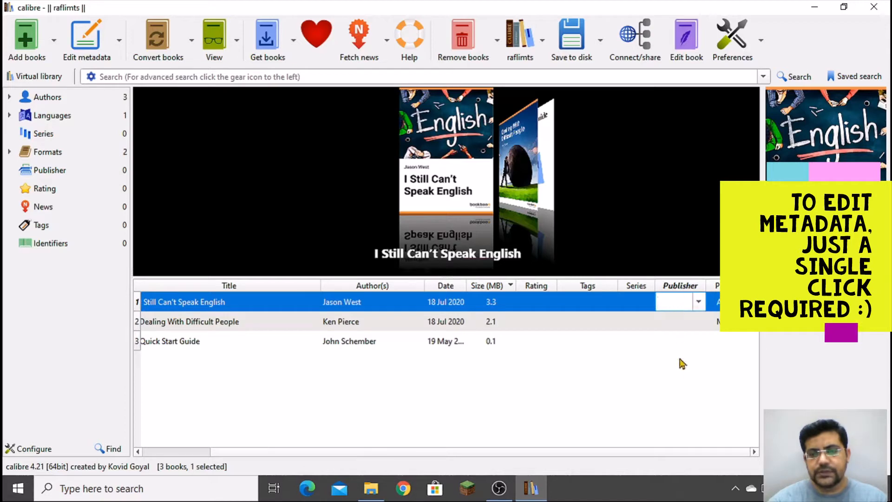
click(598, 303)
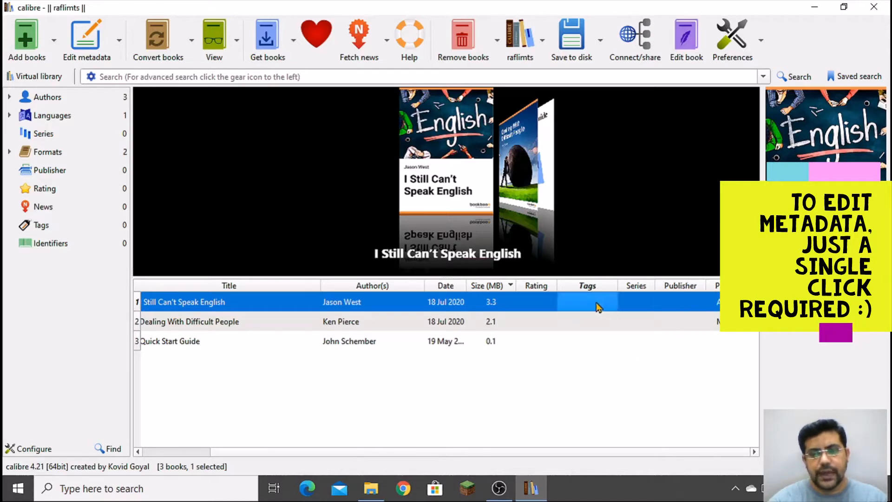
click(534, 304)
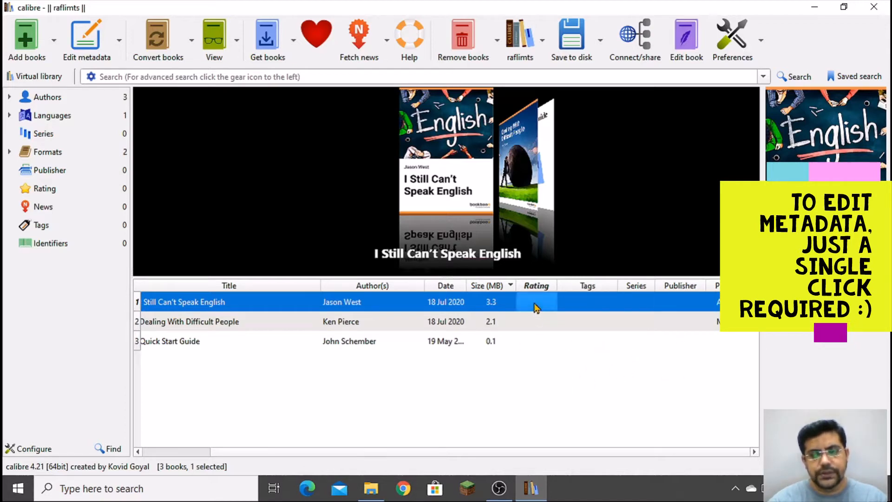
click(634, 389)
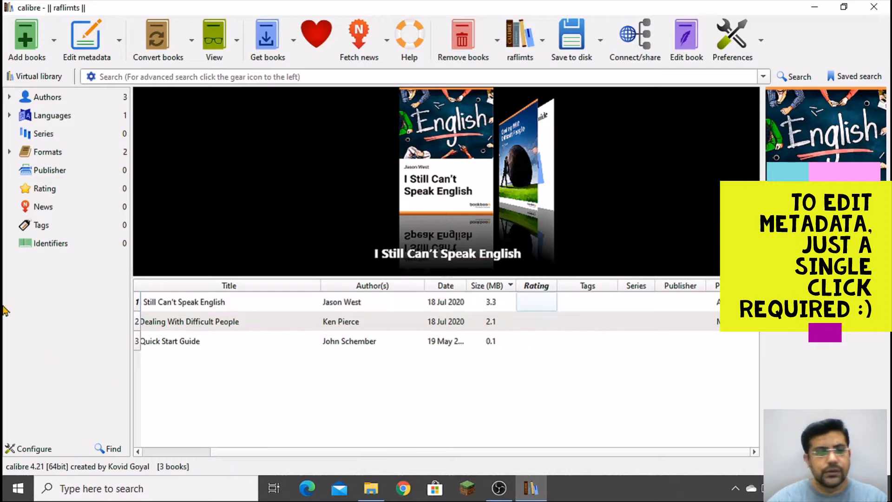
- Select I Still Can't Speak English in the book list and open its full metadata editor
click(87, 45)
click(504, 267)
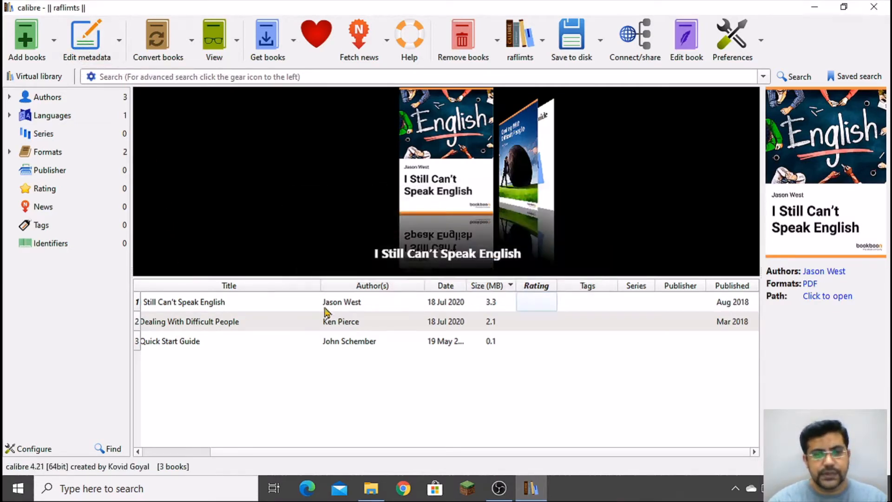
click(364, 307)
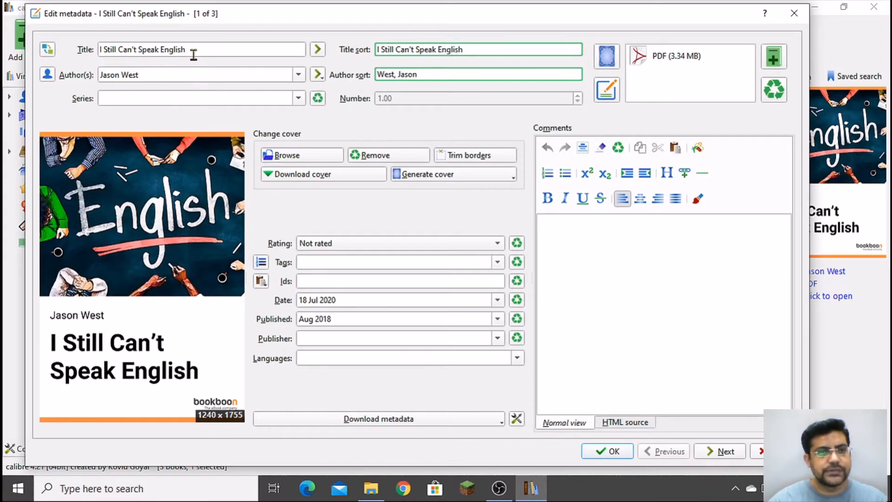
- Change the book's title to "I still can't speak English", with lowercase first letters in still, can't and speak
click(108, 51)
key(BackSpace)
text(s)
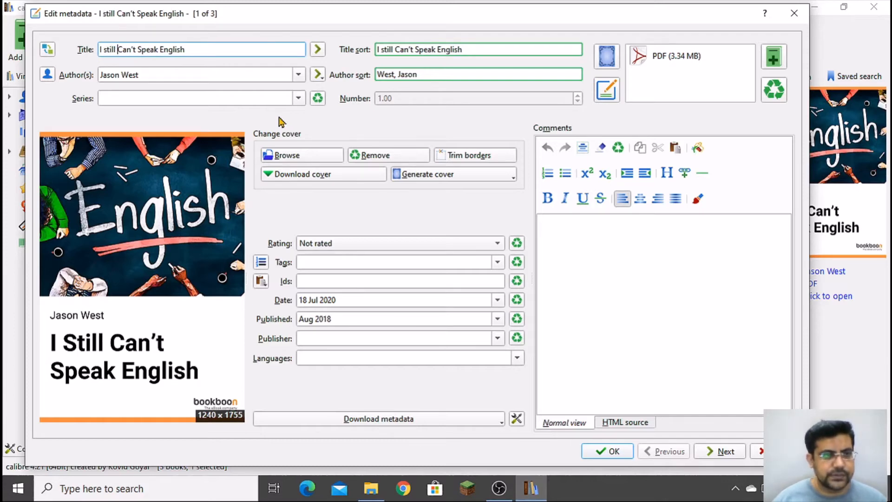
text(c)
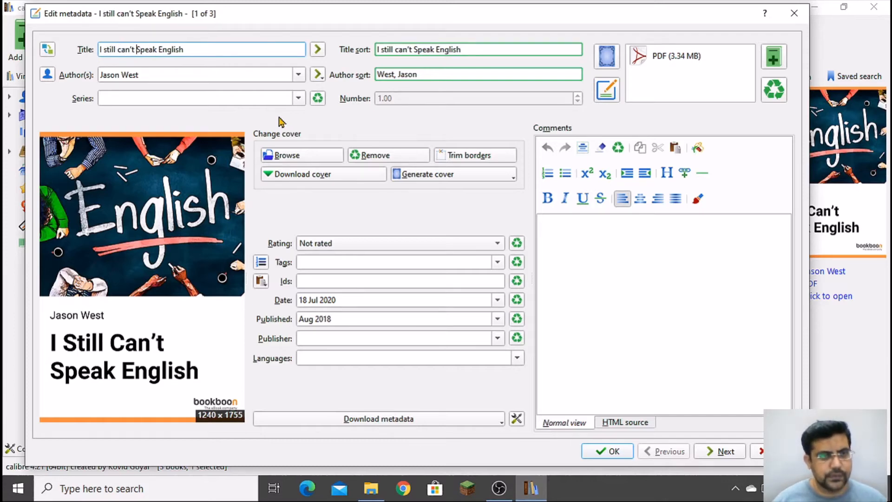
text(s)
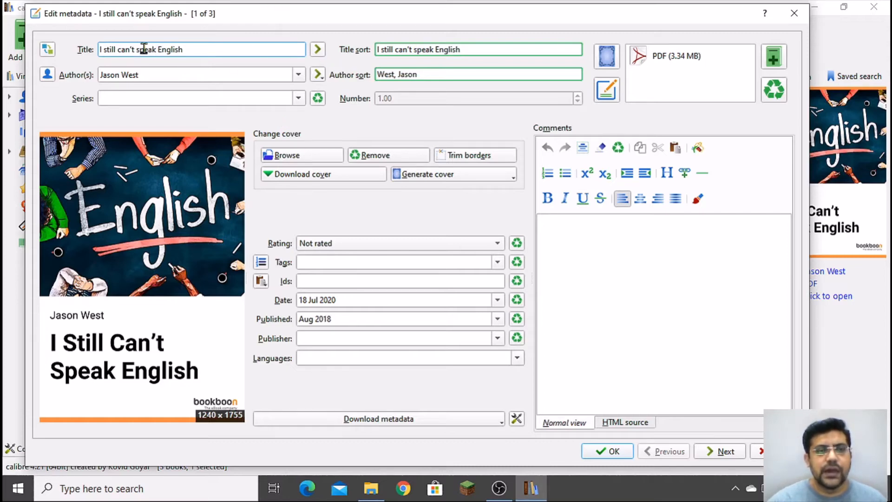
- Regenerate the title sort from the edited title and the author sort from the author's name
click(319, 51)
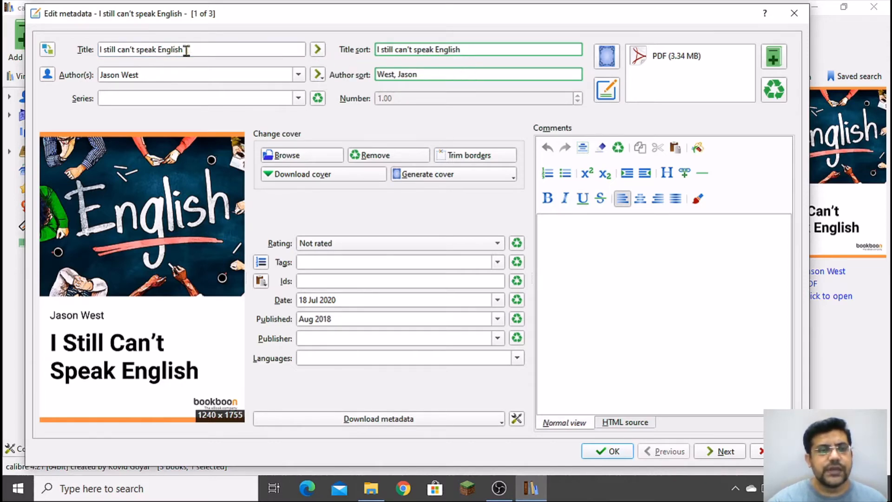
click(470, 50)
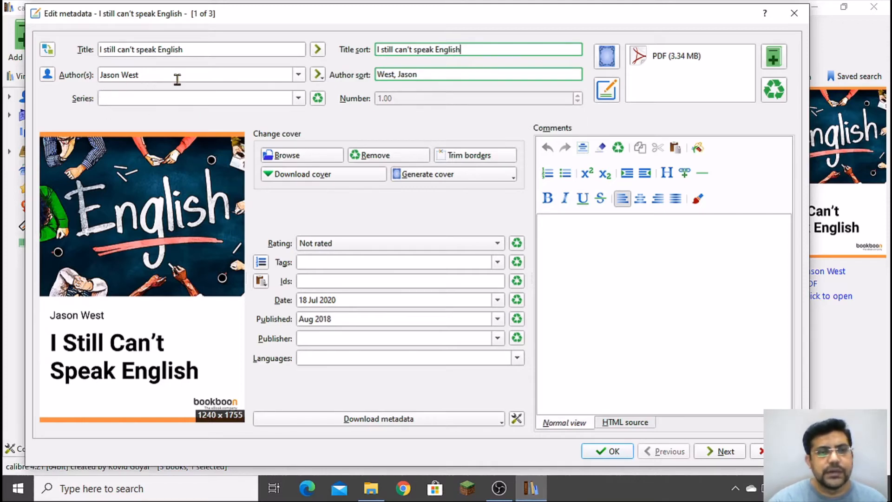
drag(144, 74, 86, 75)
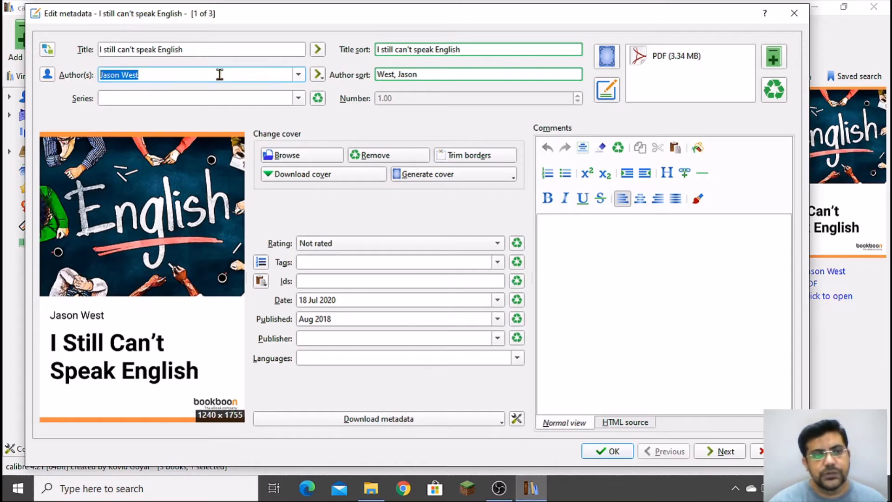
click(320, 77)
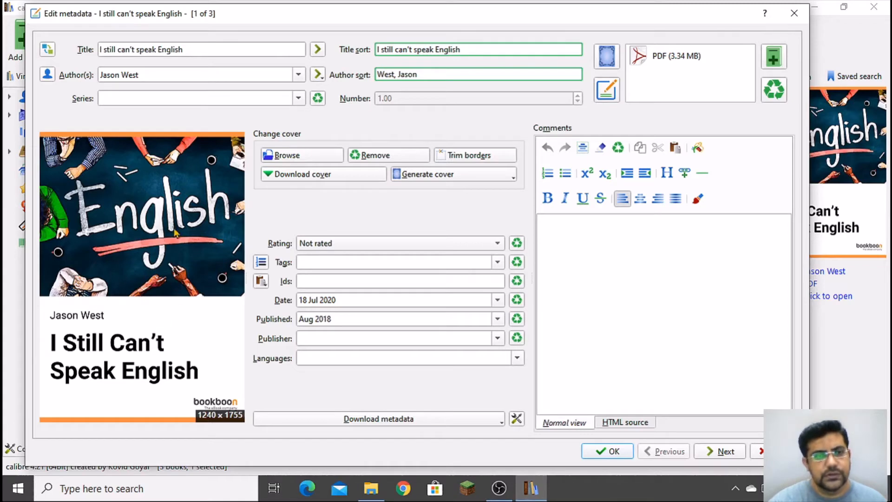
- Download cover options for the book and apply the 910x1287 Google Images cover showing a man with a taped mouth
click(309, 177)
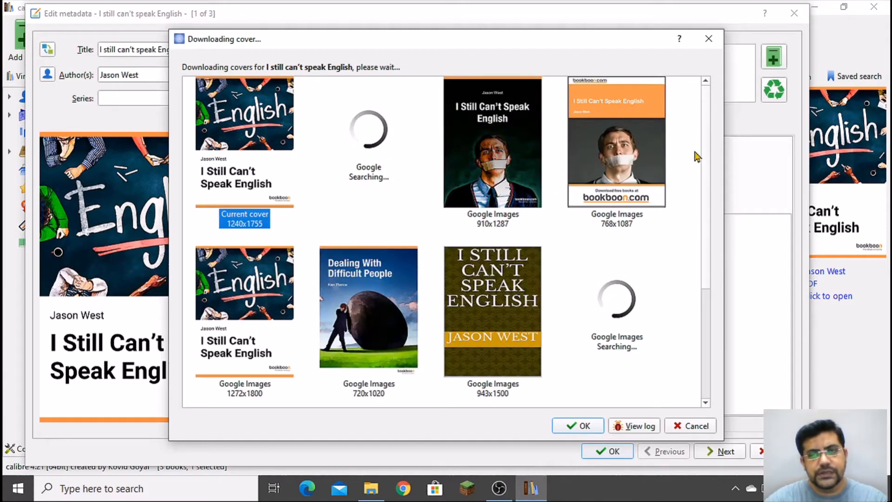
click(470, 159)
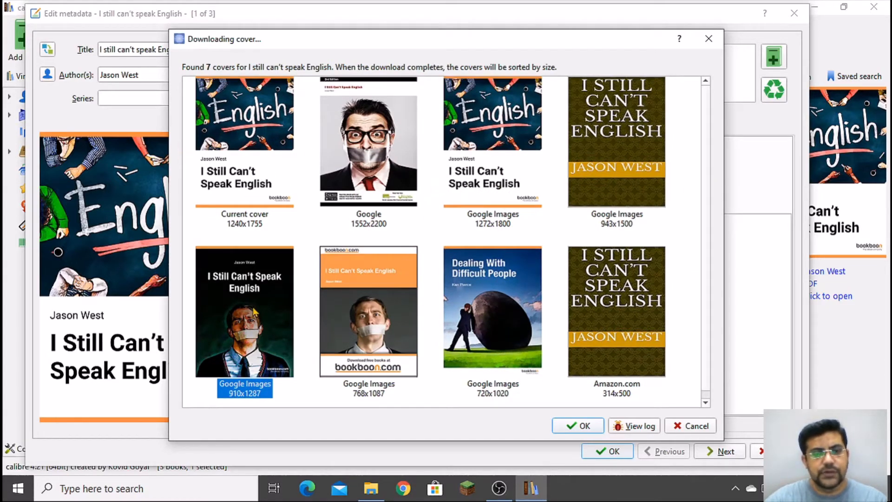
click(583, 427)
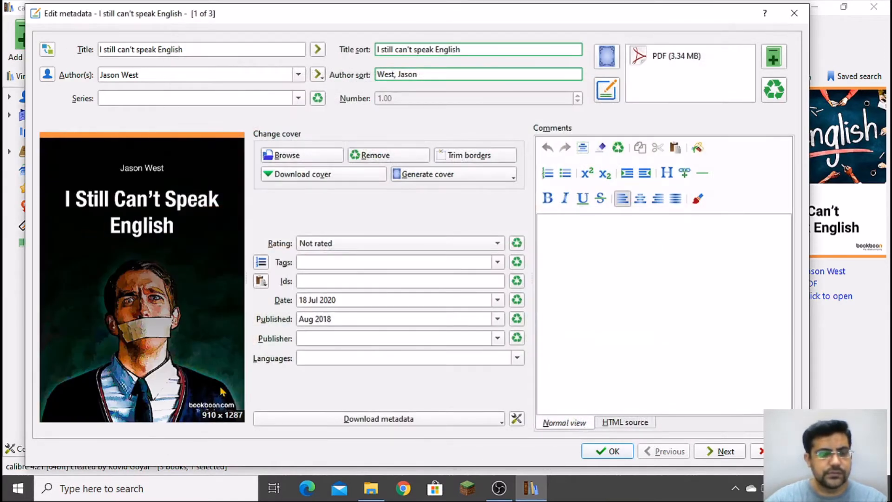
- Set the book's rating to four stars
click(328, 258)
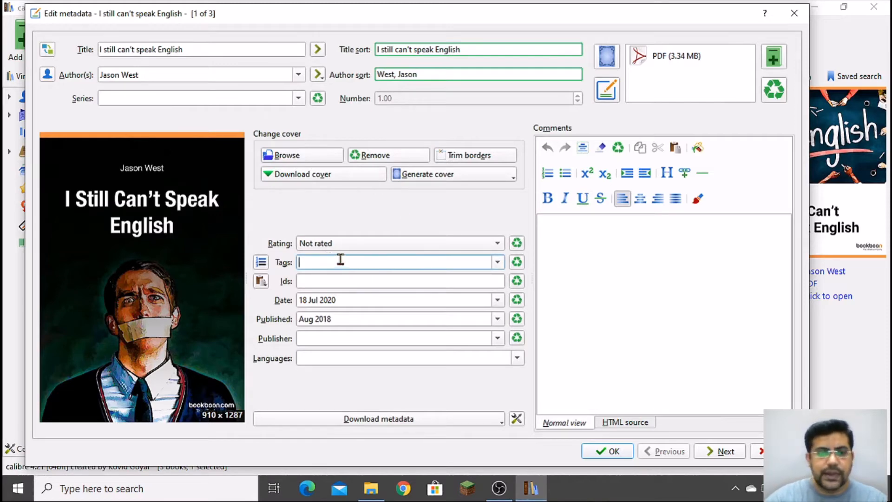
click(435, 246)
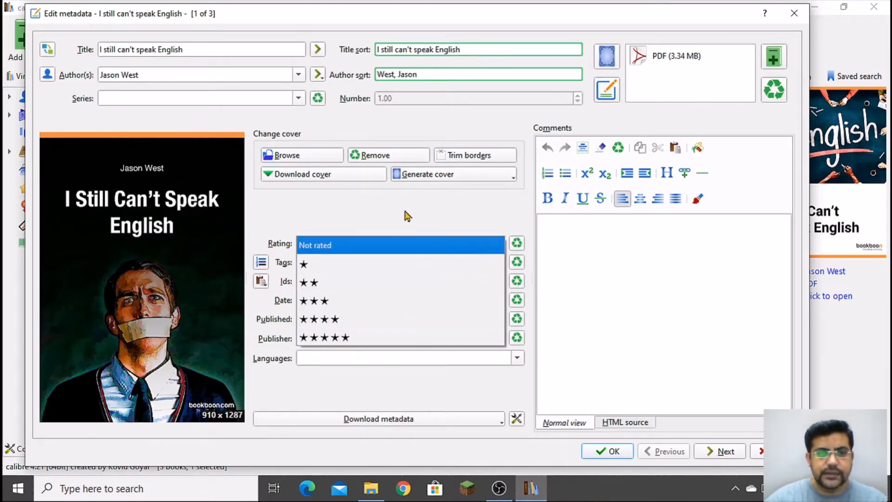
click(367, 300)
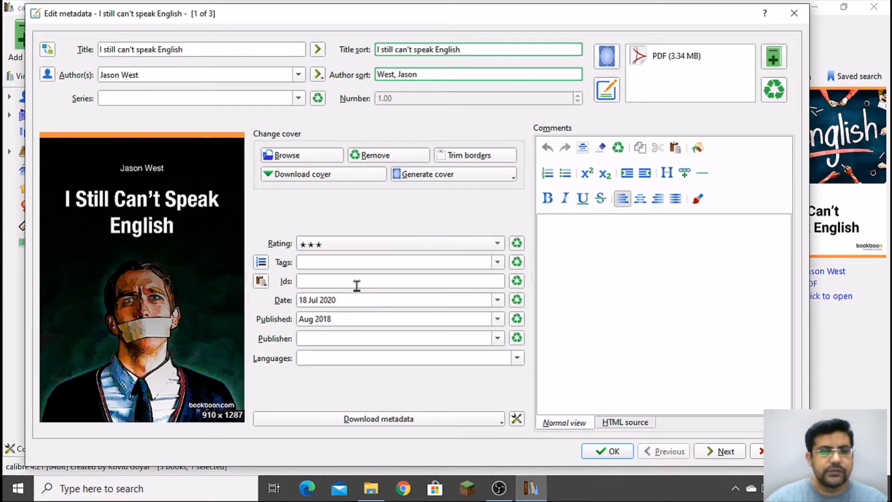
click(393, 246)
click(328, 263)
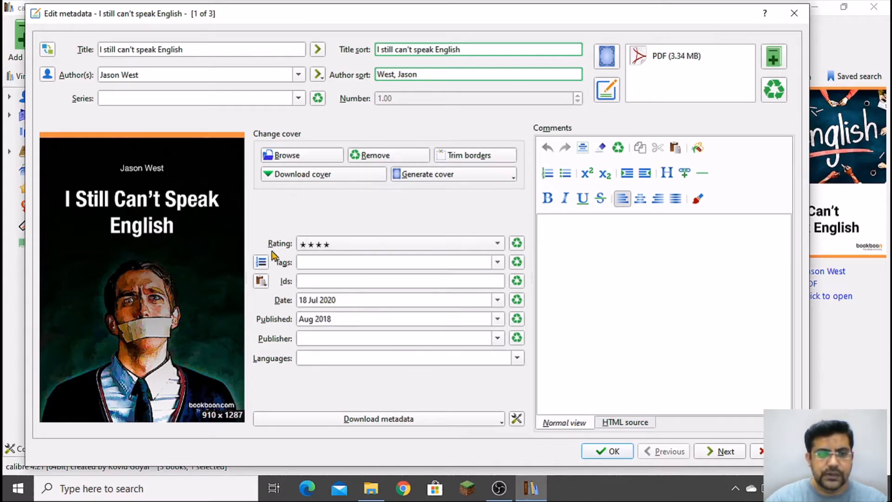
- Enter the tags English, English Speaking, English Communcation and English Language for the book
click(320, 262)
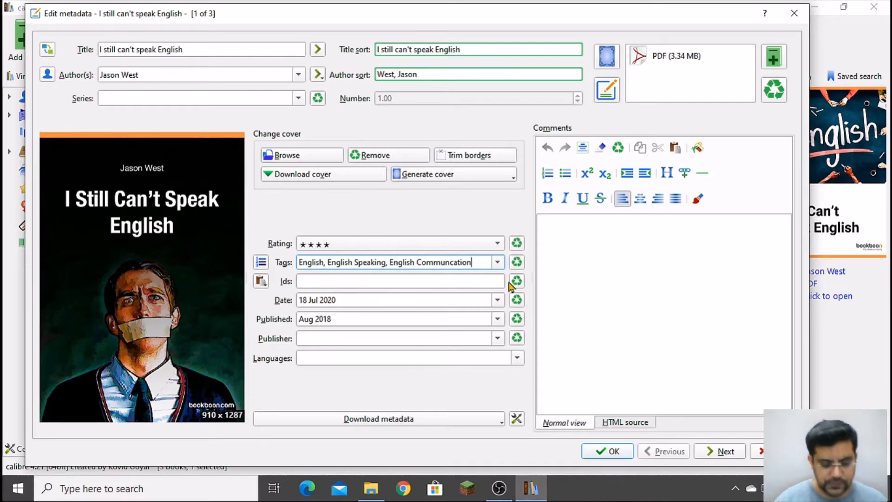
text(glish)
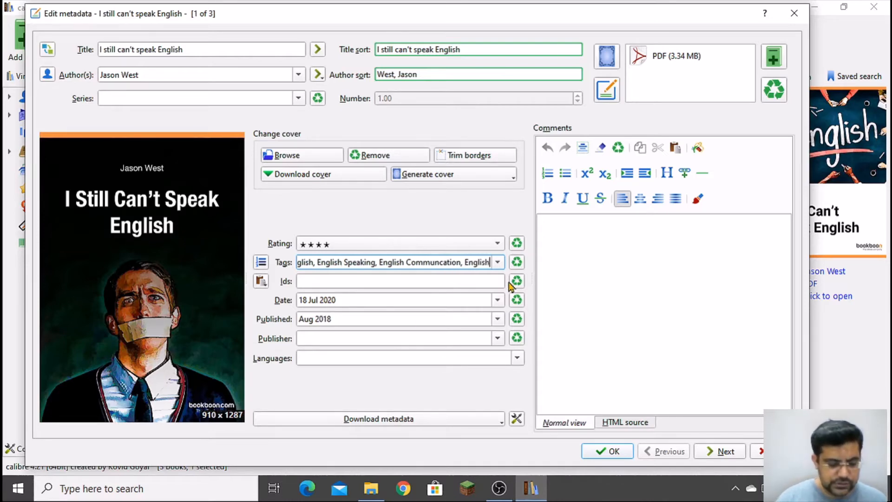
text( Language)
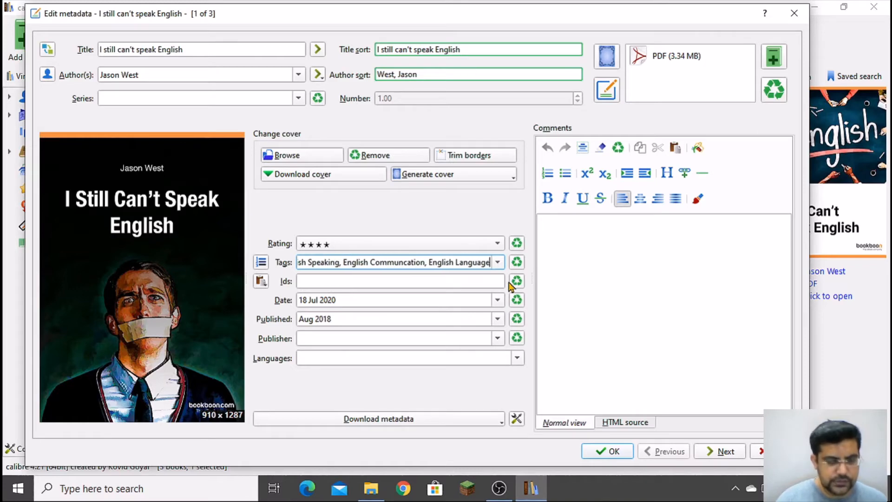
click(404, 281)
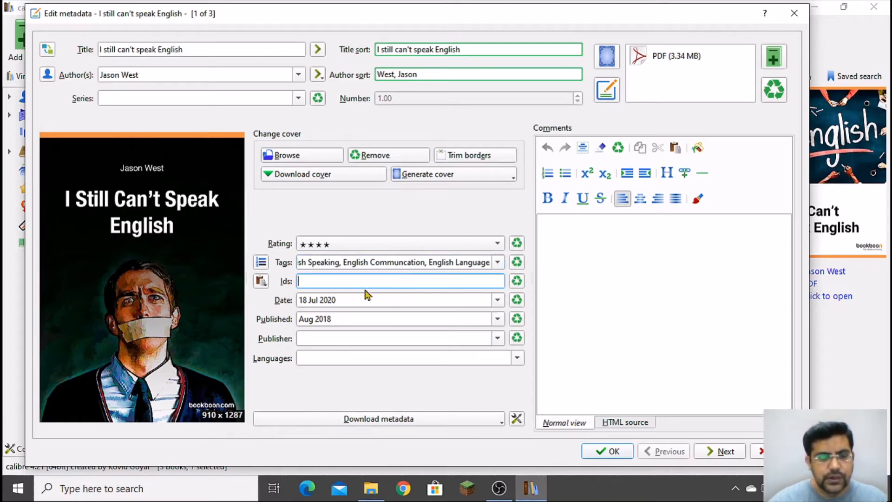
click(261, 281)
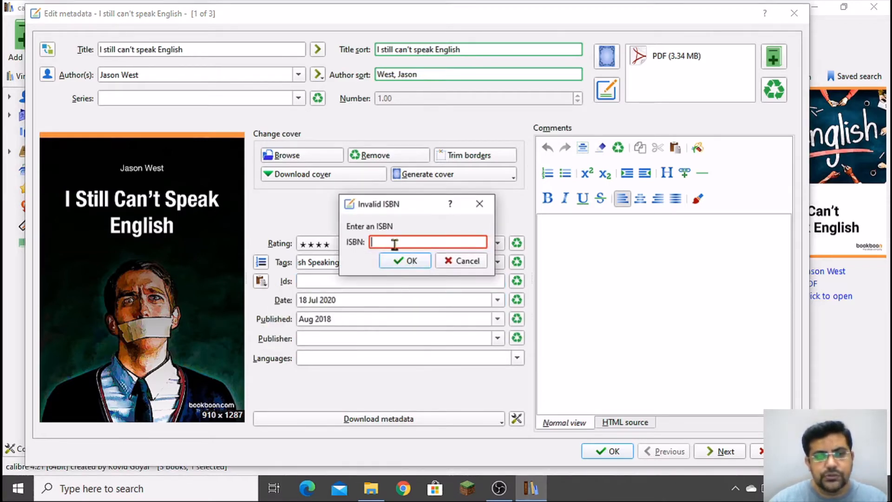
click(453, 263)
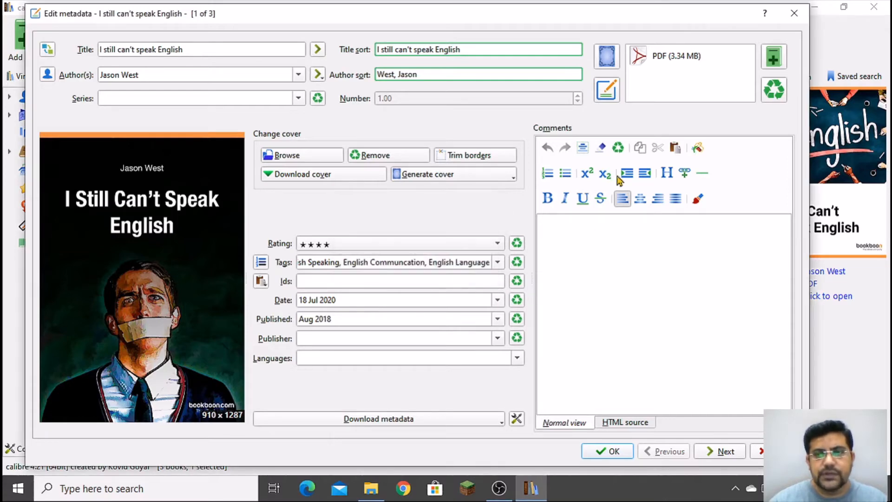
- Open the book's PDF file and locate the ISBN on its copyright page, highlighting the number
click(661, 62)
double_click(661, 63)
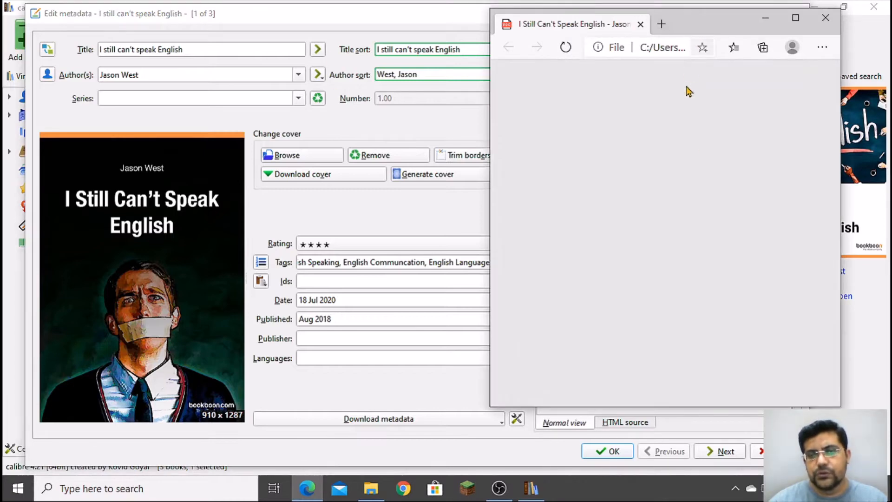
scroll(735, 212, down, 10)
scroll(735, 212, down, 5)
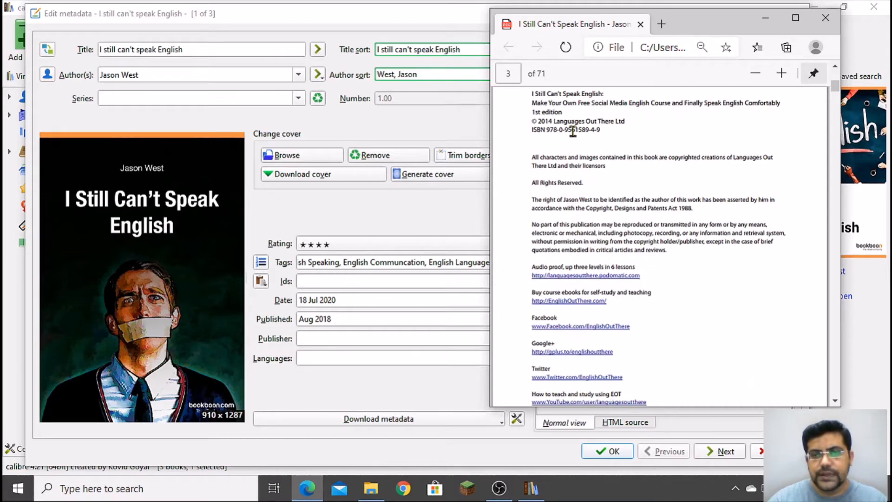
drag(603, 130, 547, 130)
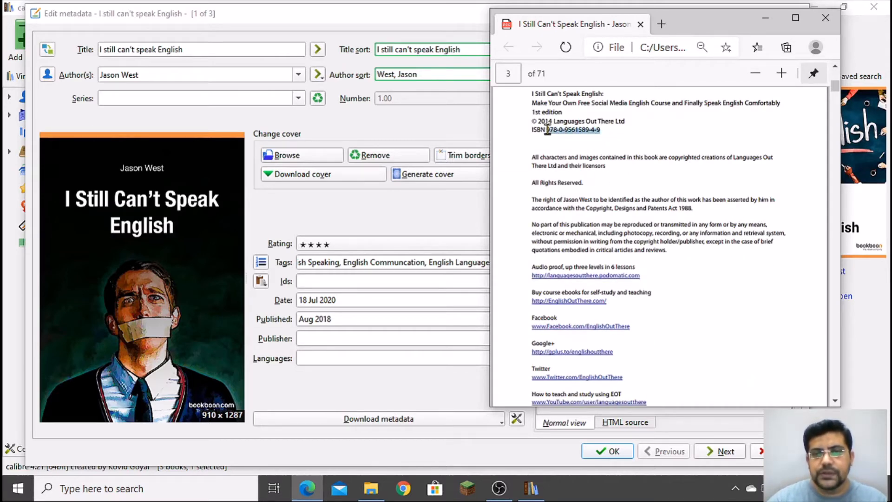
click(343, 281)
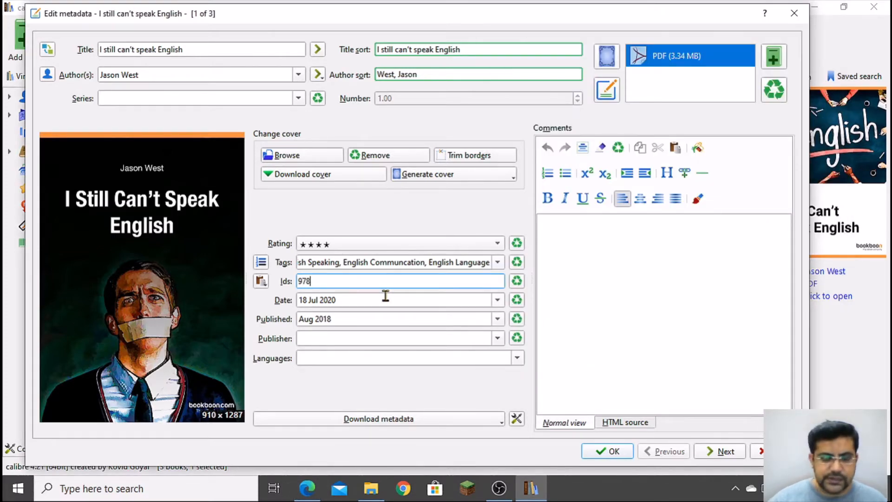
key(alt+Tab)
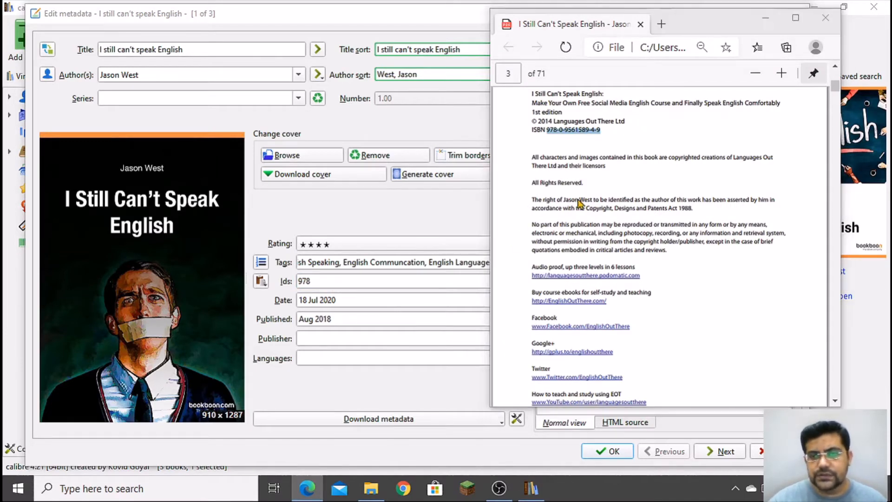
key(alt+Tab)
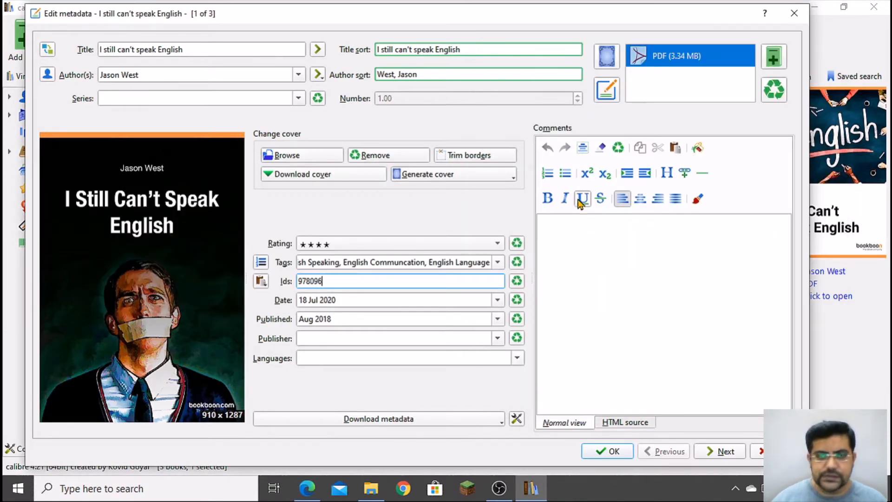
key(alt+Tab)
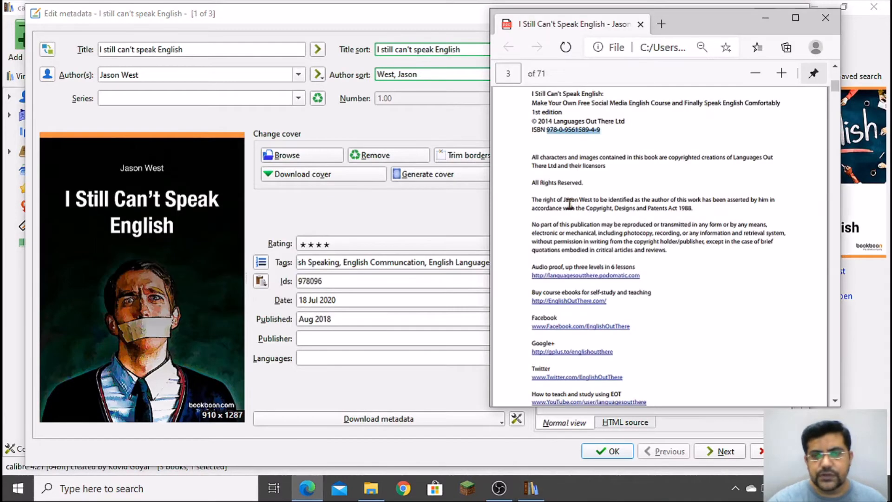
click(578, 144)
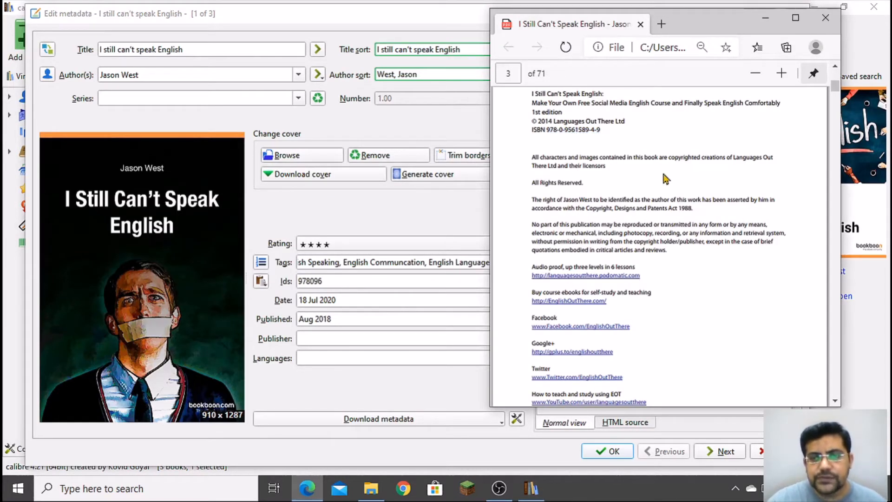
key(alt+Tab)
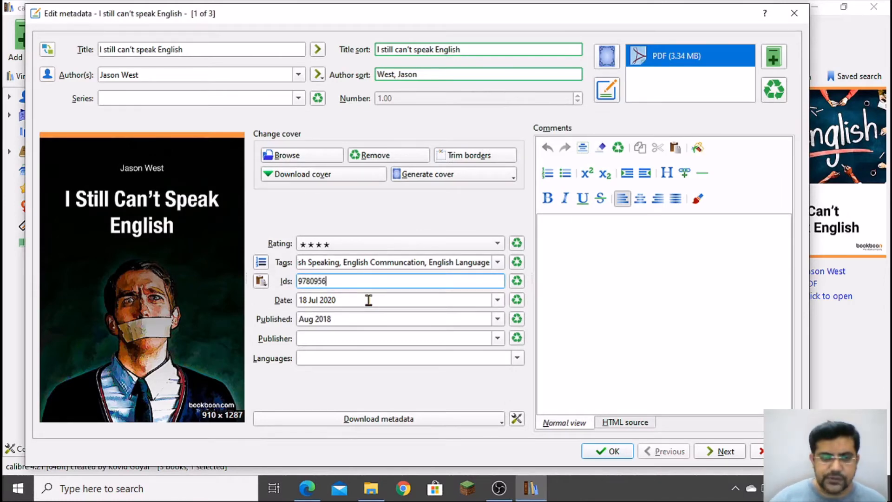
key(alt+Tab)
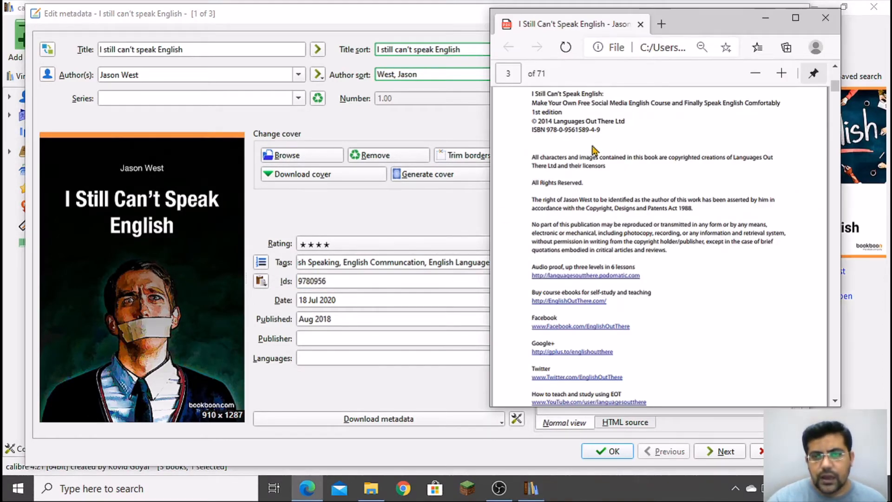
key(alt+Tab)
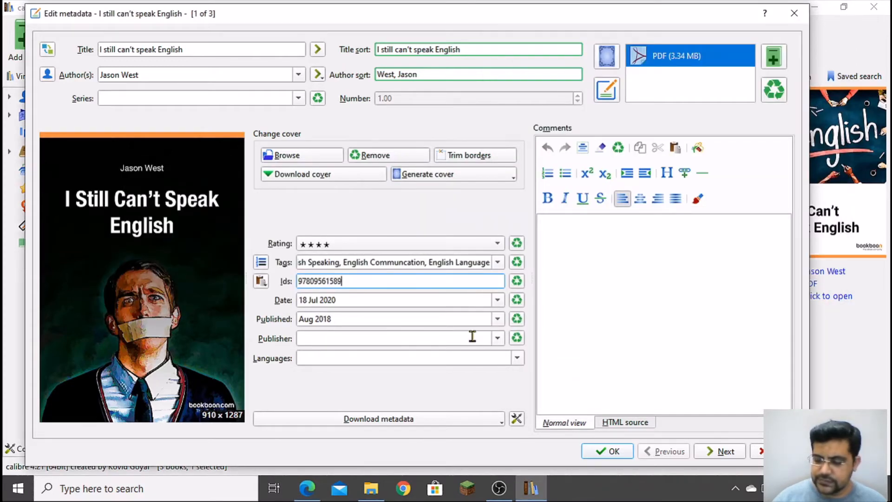
key(alt+Tab)
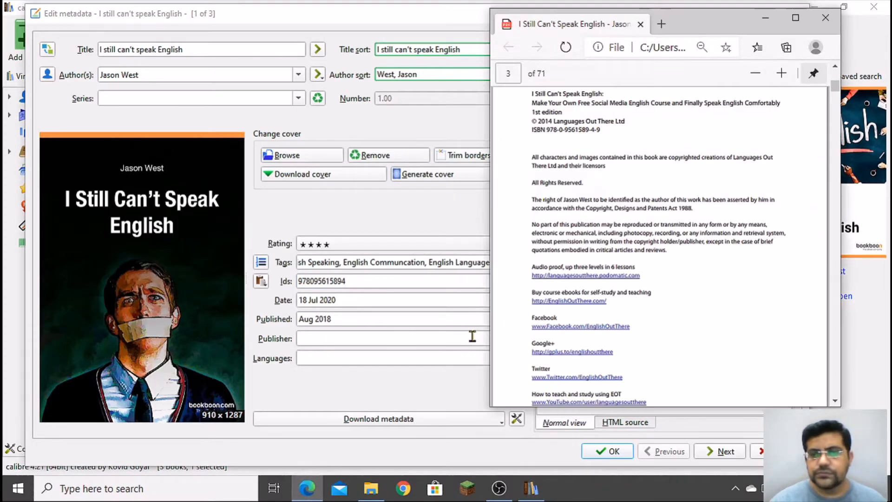
key(alt+Tab)
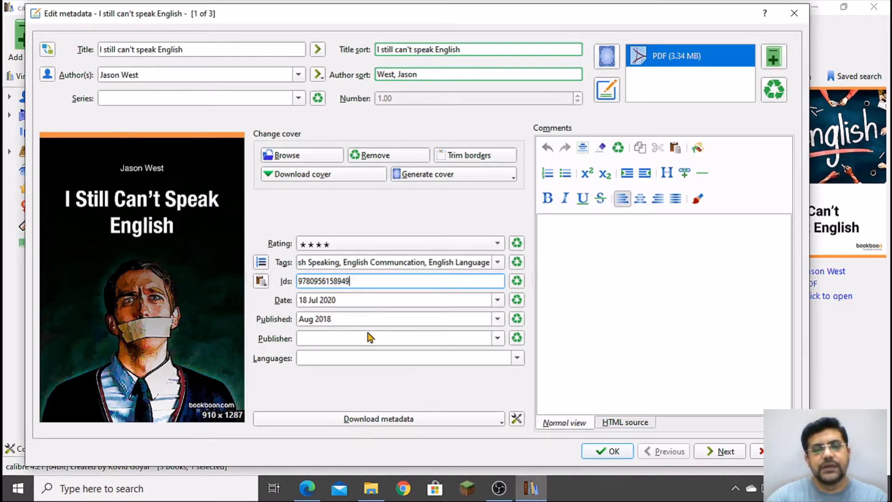
- Set the book's publisher to Bookbone, checking the publisher's name on the opening pages of the PDF
click(304, 339)
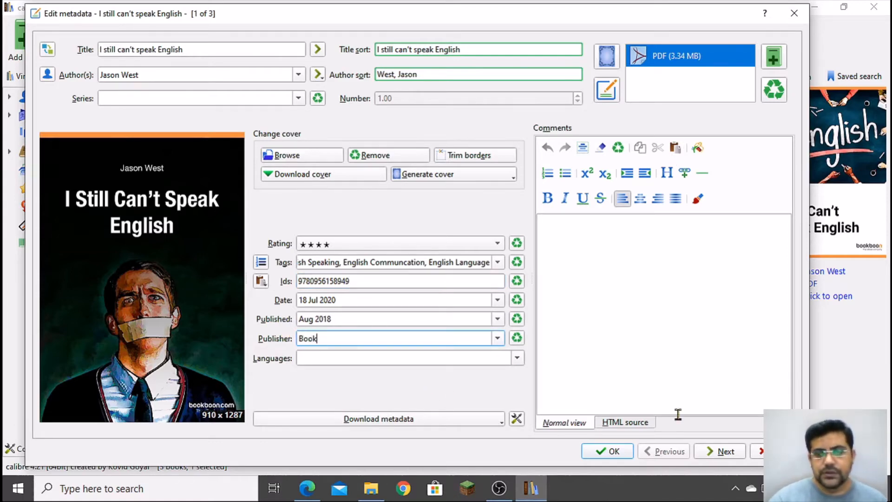
key(alt+Tab)
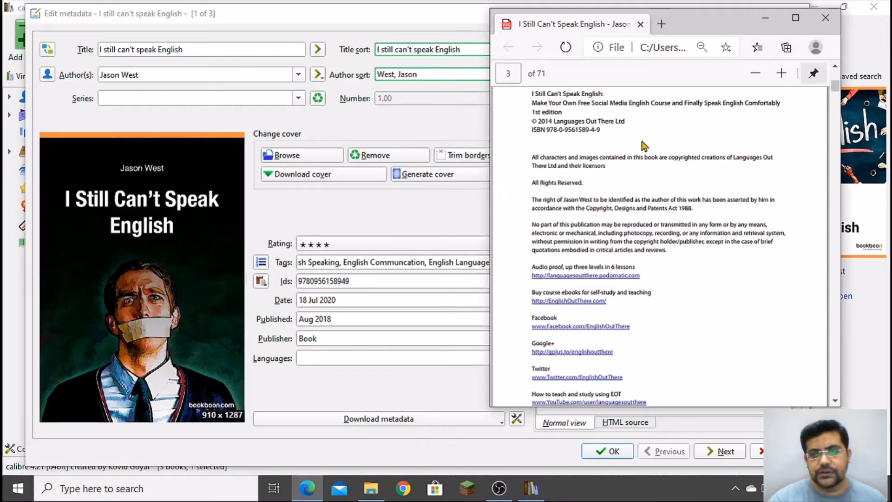
scroll(624, 199, up, 2)
scroll(592, 231, down, 3)
scroll(606, 249, down, 3)
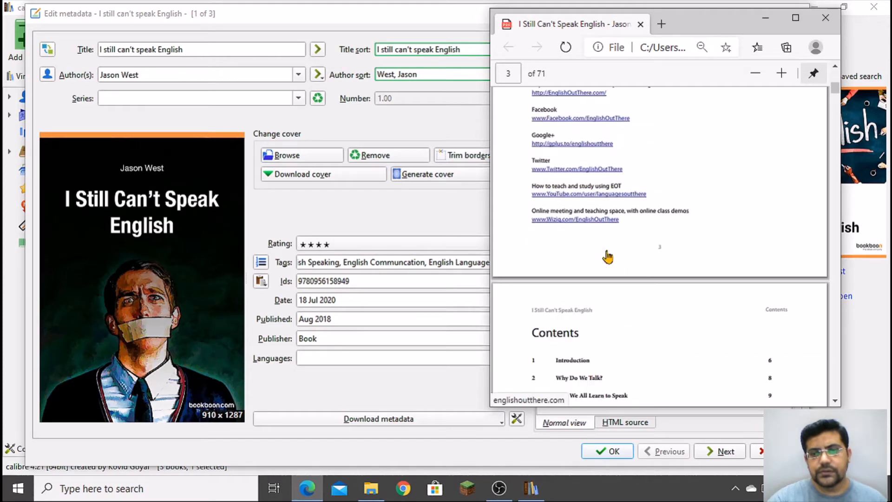
scroll(607, 260, up, 10)
scroll(611, 270, up, 4)
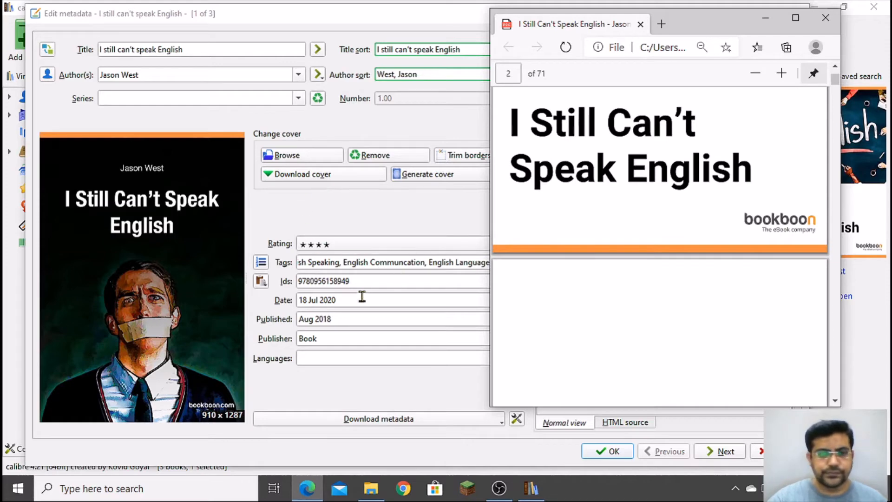
click(348, 340)
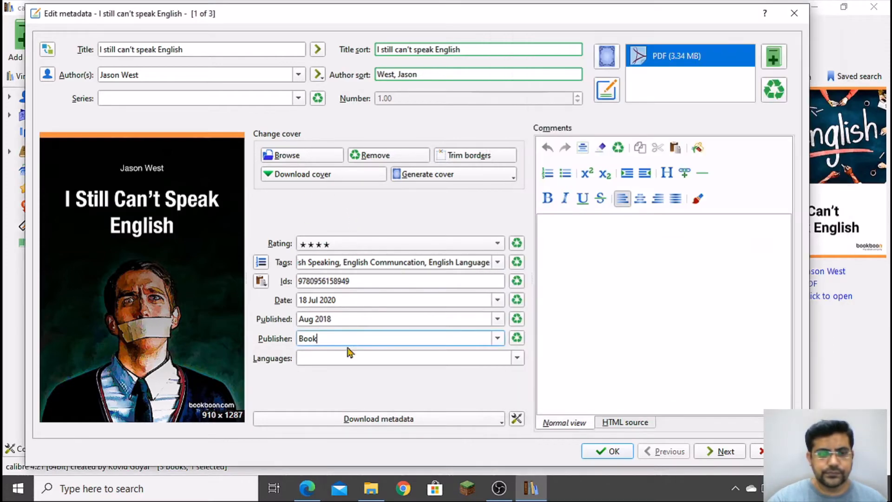
- Set the book's language to English
click(345, 356)
text(English)
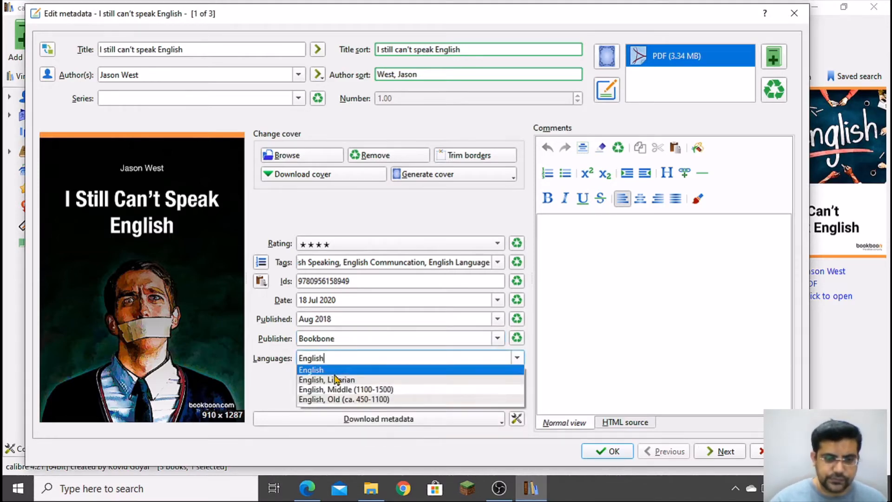
click(334, 374)
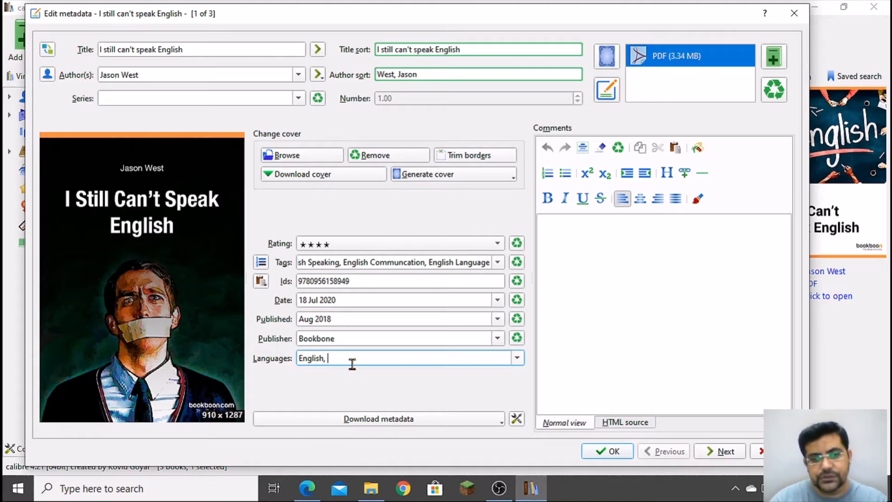
text(Urd)
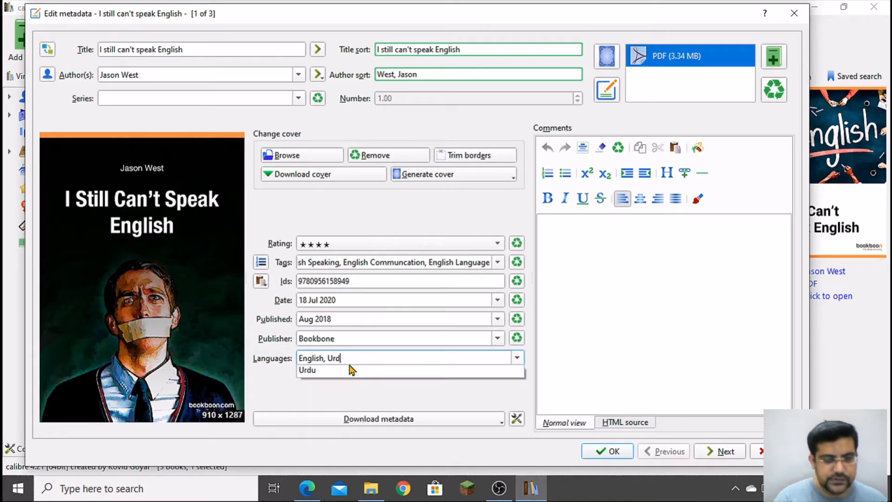
key(BackSpace)
key(BackSpace)
key(BackSpace)
key(BackSpace)
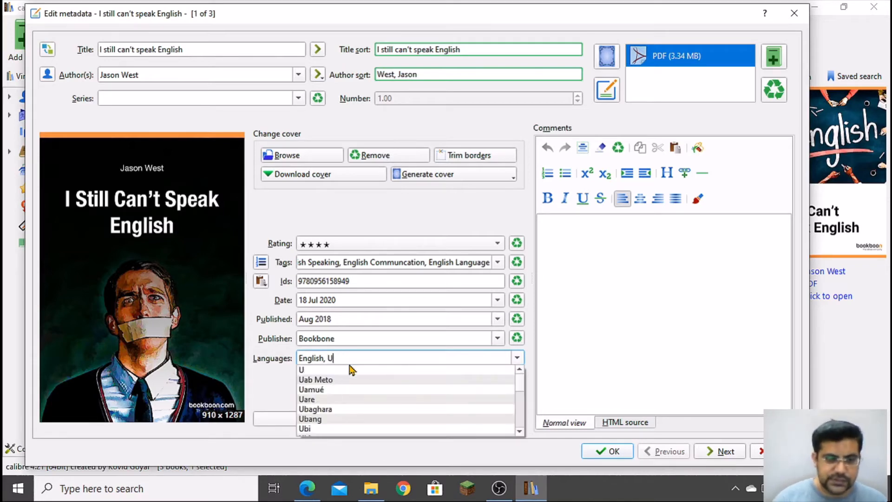
click(278, 396)
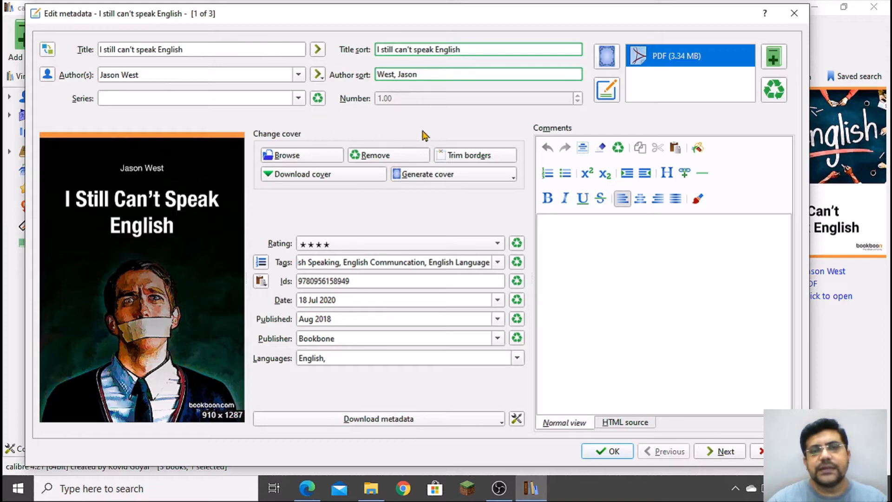
- Download metadata for the book and examine the summary of the 2015 Languages Out There Ltd result against the 2019 one
click(384, 420)
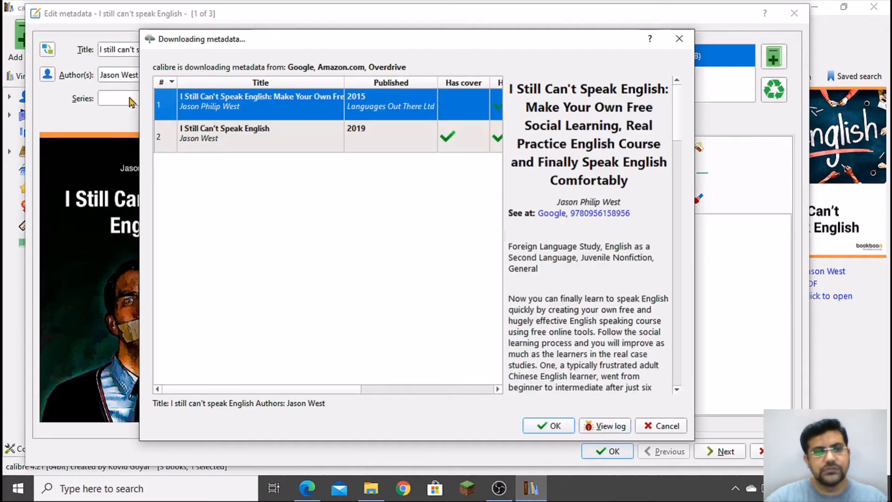
click(271, 144)
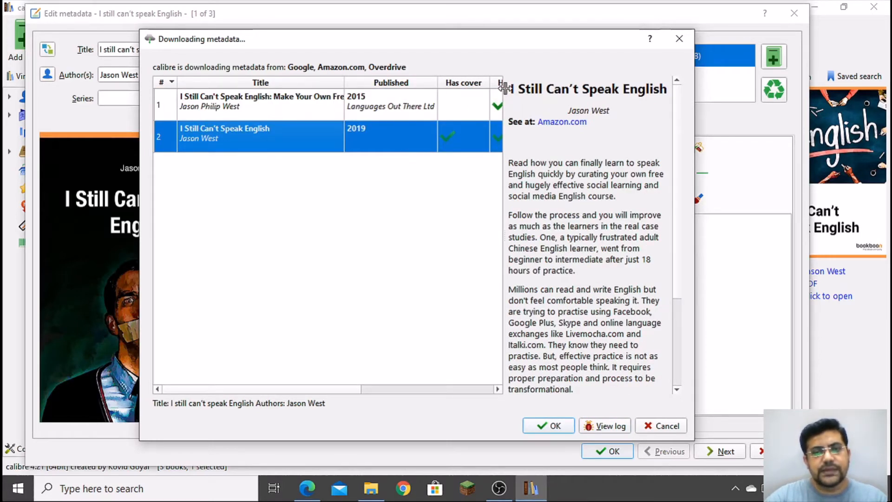
drag(504, 88, 634, 91)
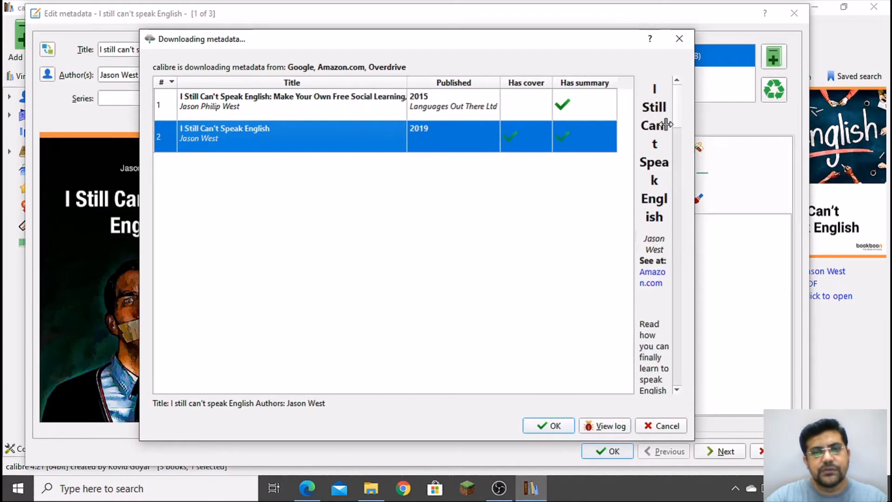
click(442, 108)
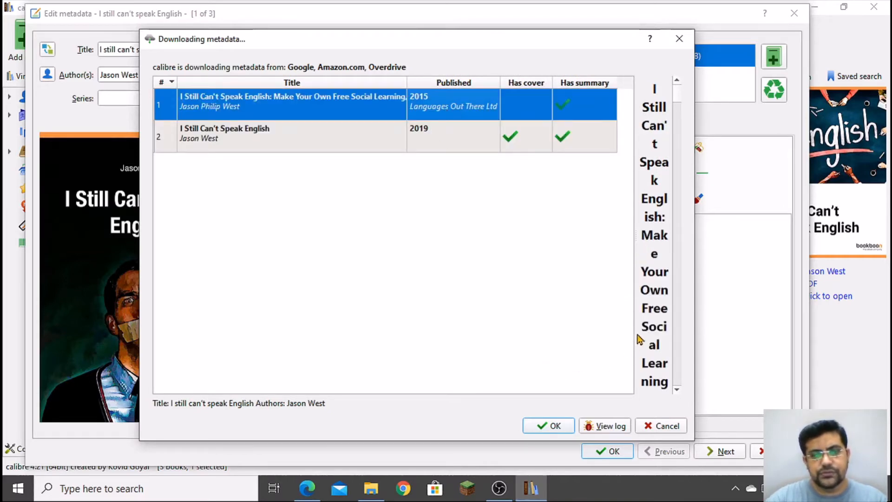
drag(637, 329, 456, 305)
scroll(560, 313, down, 4)
scroll(560, 313, down, 10)
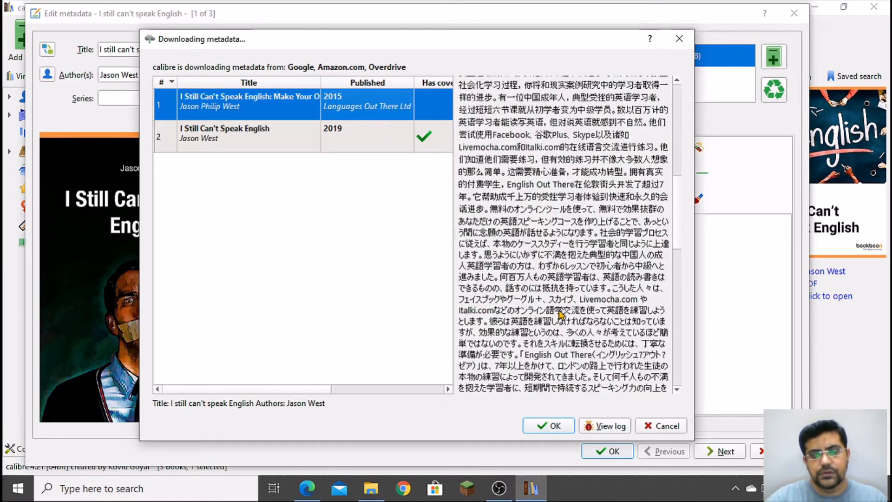
scroll(560, 314, up, 5)
scroll(561, 315, up, 6)
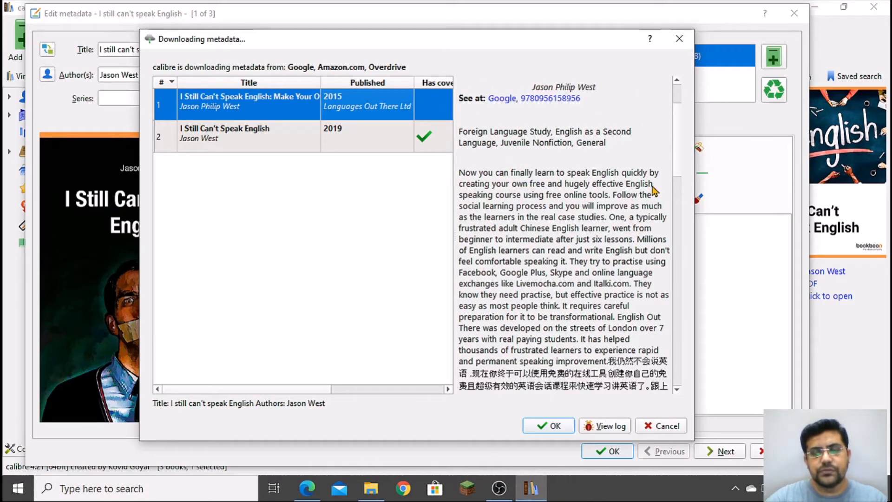
scroll(583, 233, up, 2)
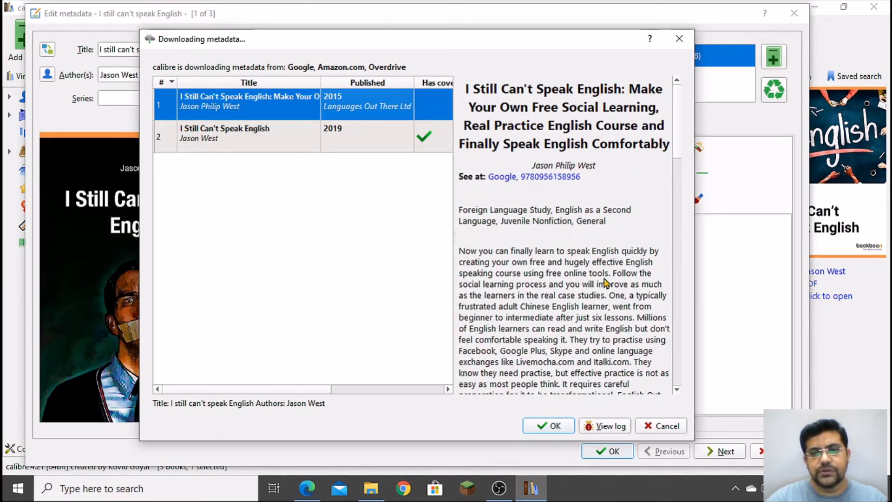
- Examine the description of the 2019 Amazon.com result and dismiss the downloaded metadata without applying it
click(247, 136)
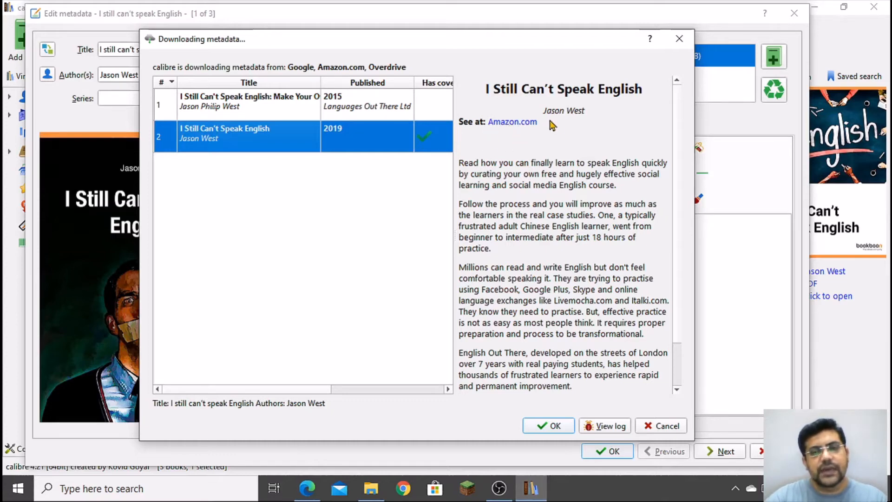
scroll(559, 265, down, 1)
scroll(560, 355, up, 1)
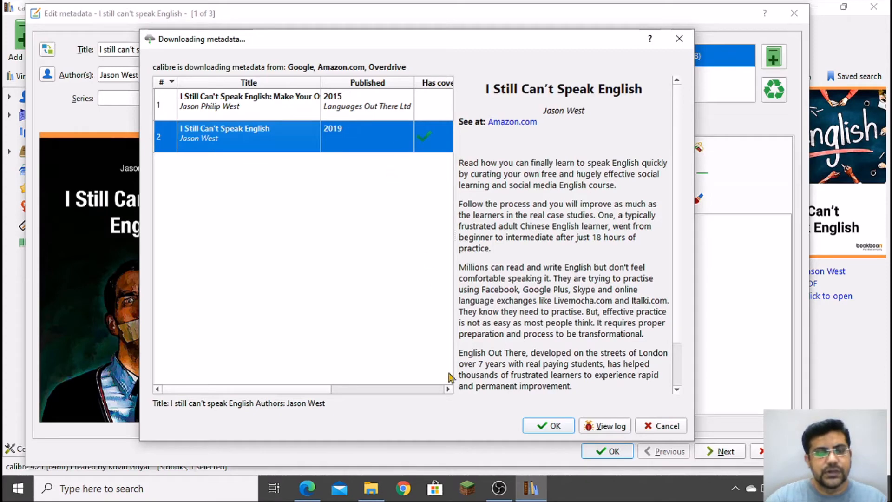
click(653, 430)
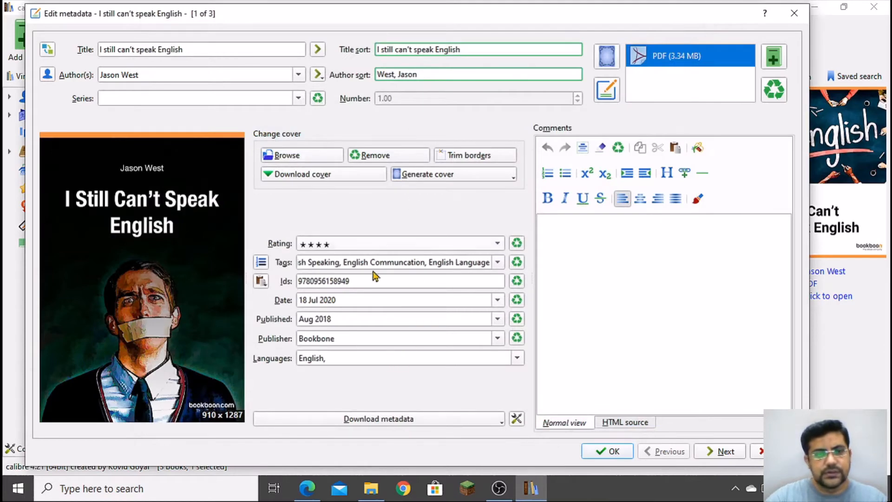
- Check the copyright year in the book's PDF and set the published date to Aug 2014
click(349, 319)
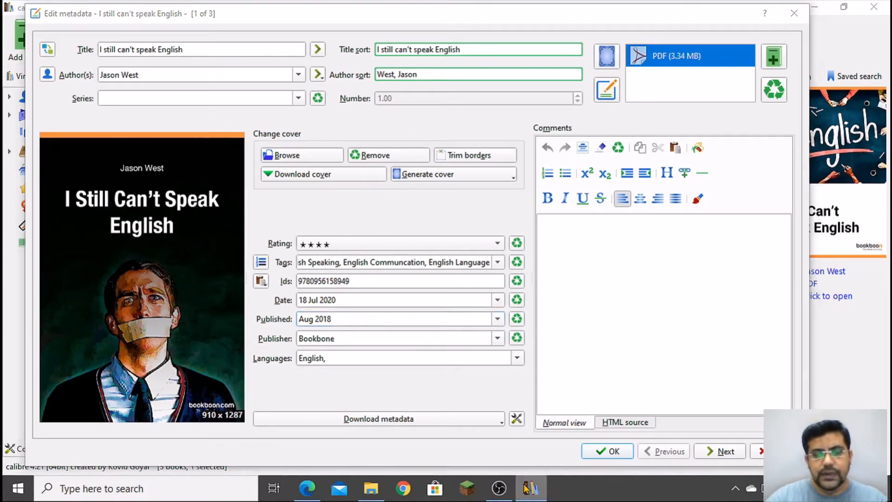
double_click(700, 52)
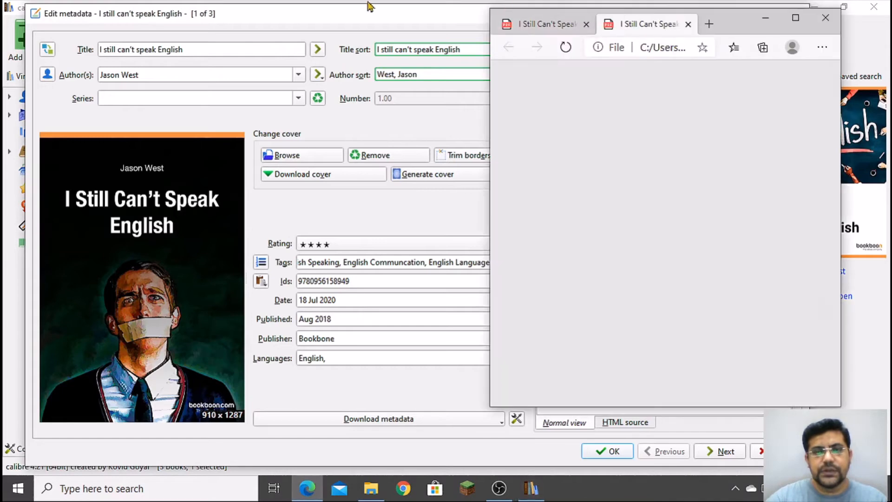
scroll(601, 344, down, 10)
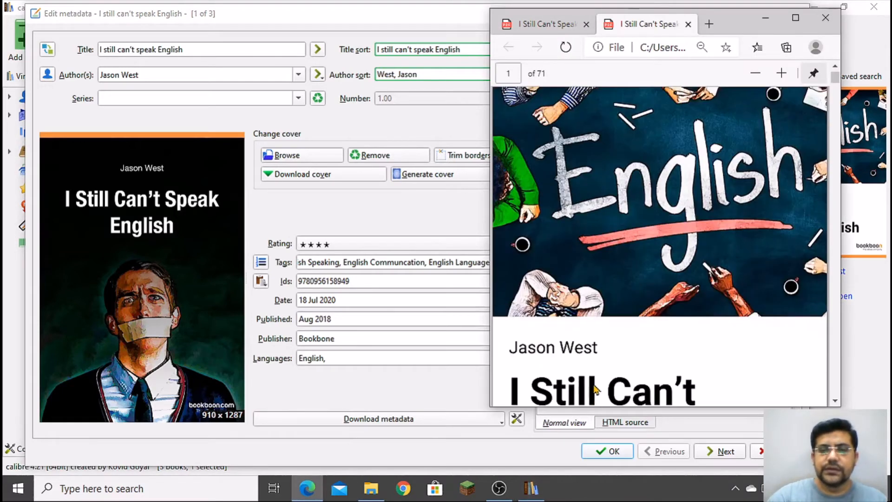
scroll(601, 344, down, 8)
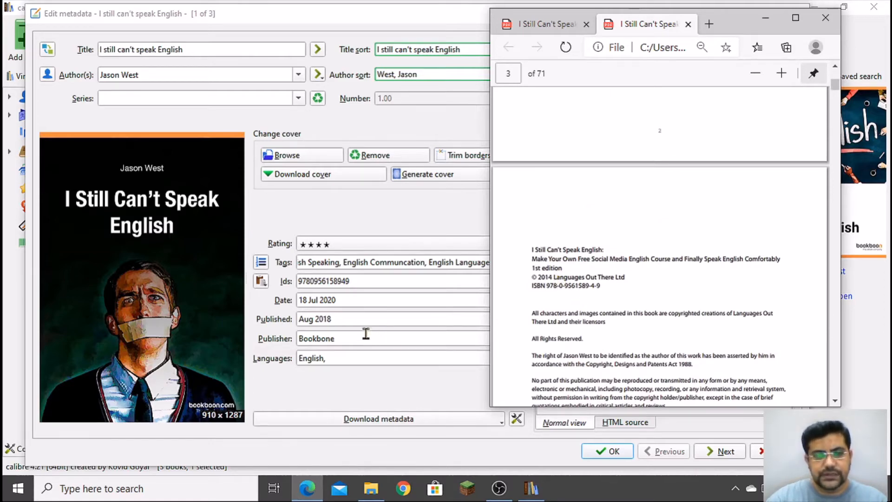
click(361, 321)
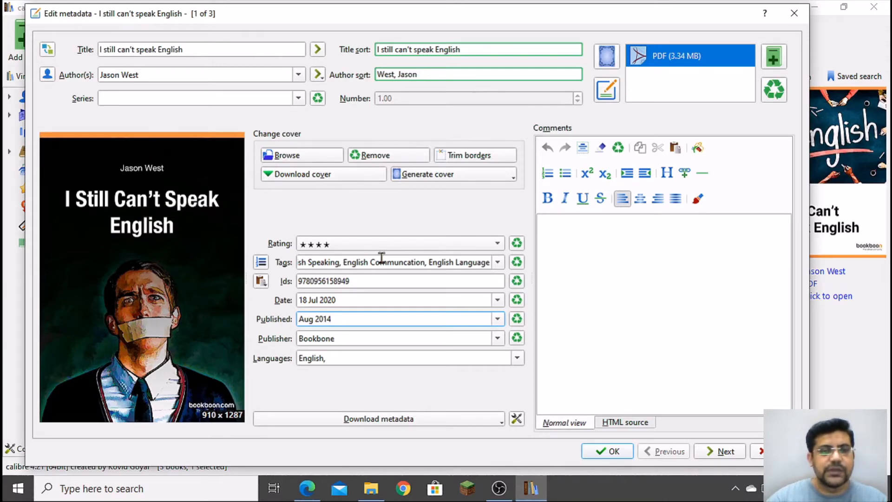
- Generate a title-and-author cover for the book several times to try different designs
click(435, 179)
click(435, 179)
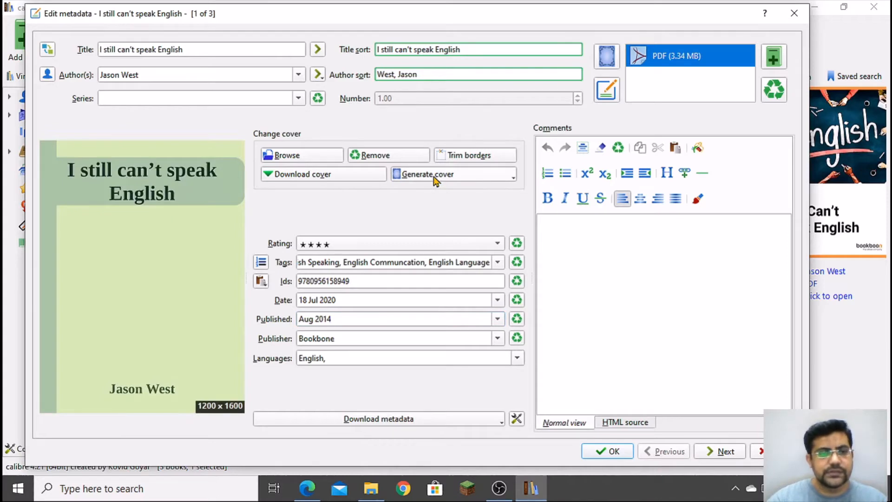
click(436, 179)
click(435, 179)
click(436, 179)
click(436, 179)
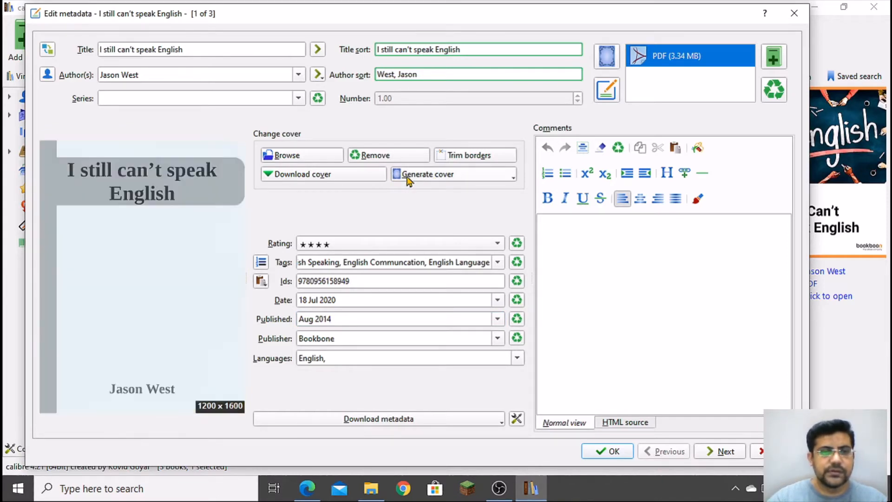
- Download covers for the book, apply the 910x1287 Google Images cover and save the metadata
click(360, 179)
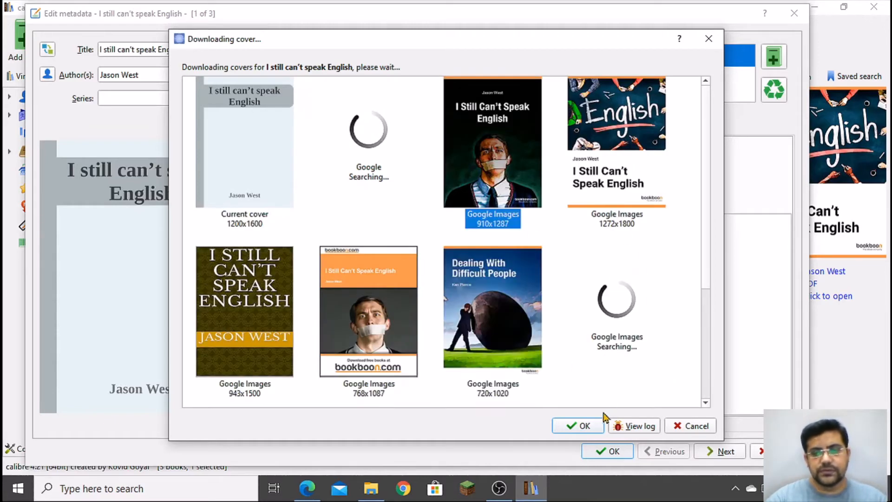
click(576, 426)
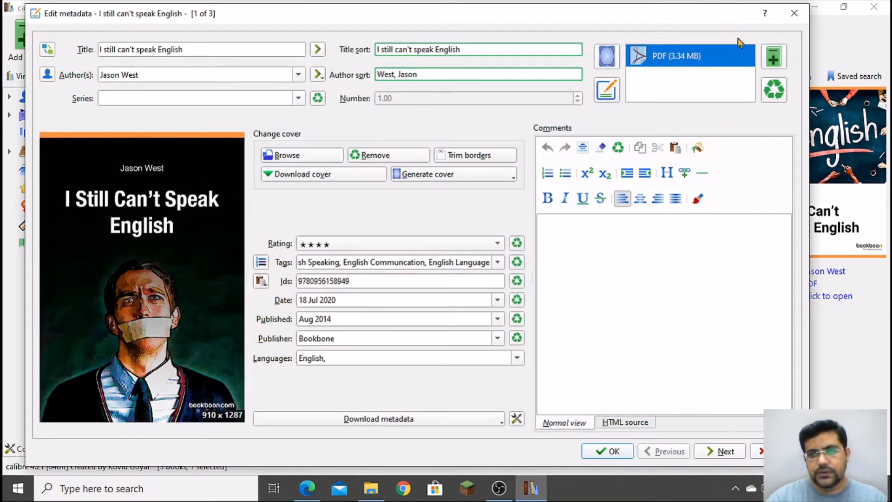
click(607, 450)
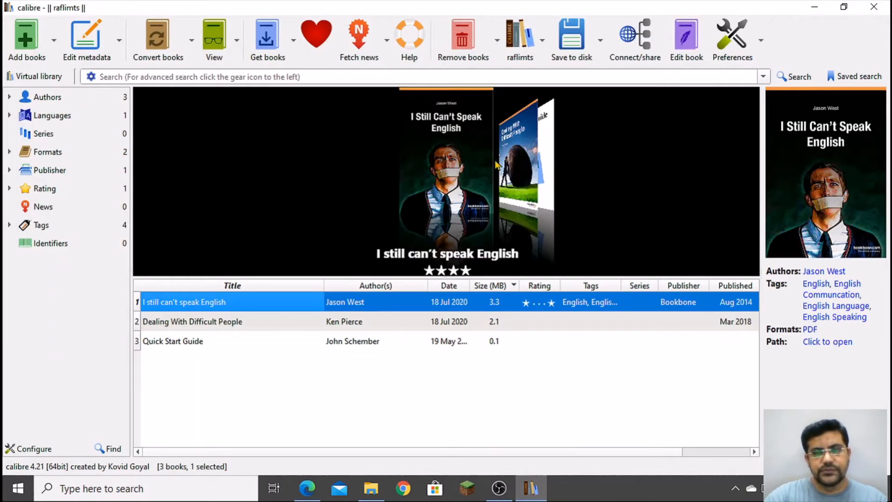
- Open the metadata of Dealing With Difficult People and change its title to "Dealing with difficult people"
click(263, 322)
click(108, 55)
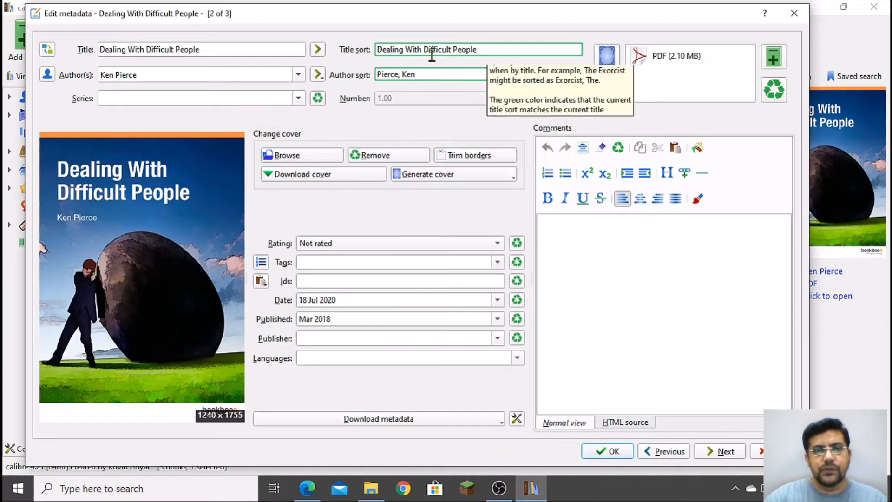
click(128, 49)
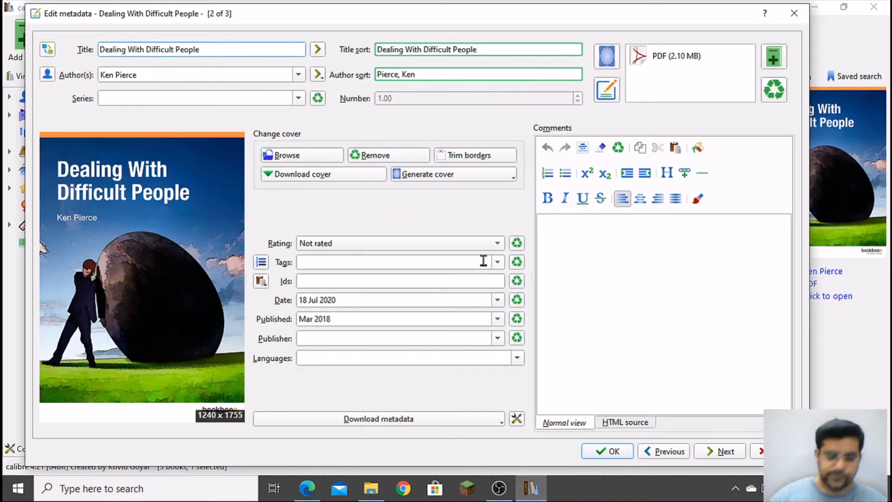
key(shift+Right)
text(w)
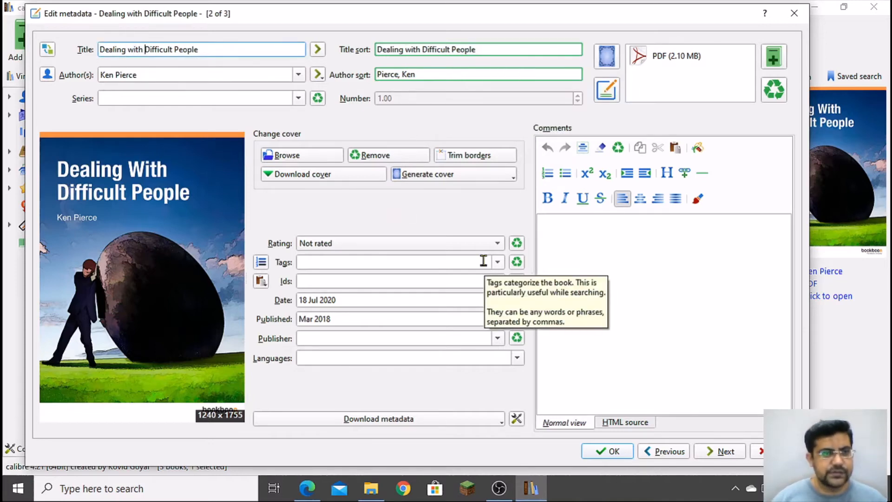
text(d)
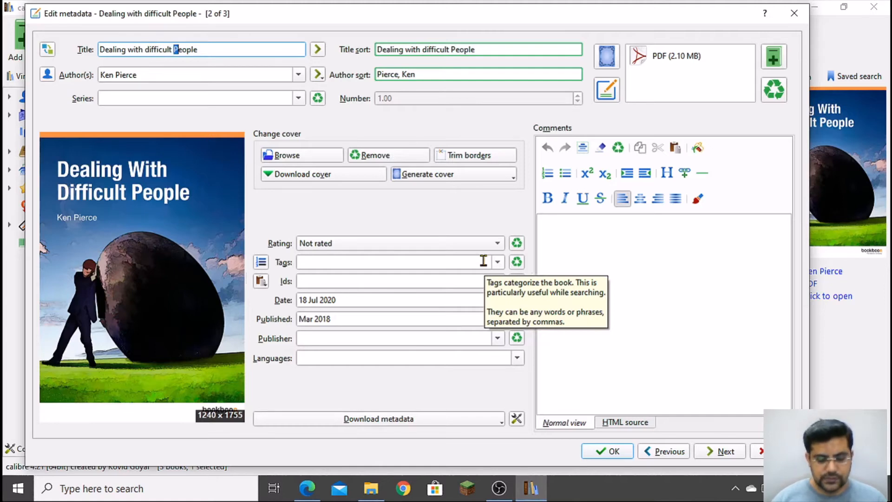
text(p)
- Enter "Public dealing" as the first tag of the book
click(351, 262)
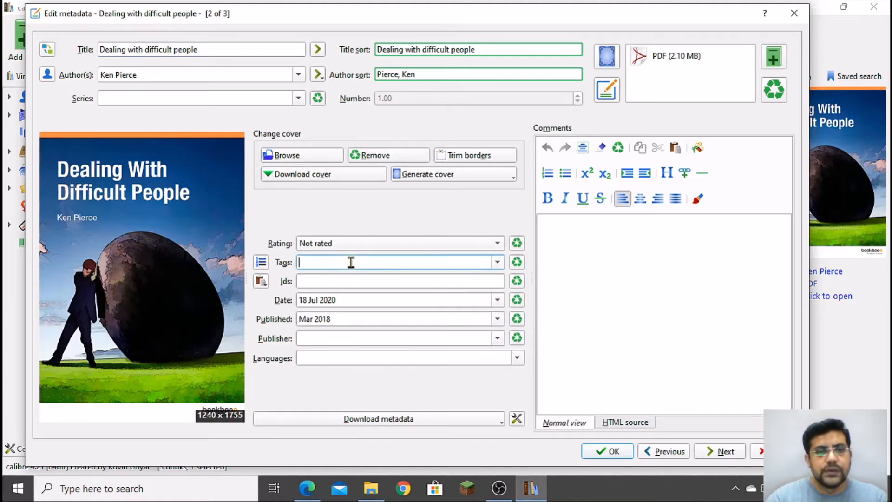
text(Public Dealing)
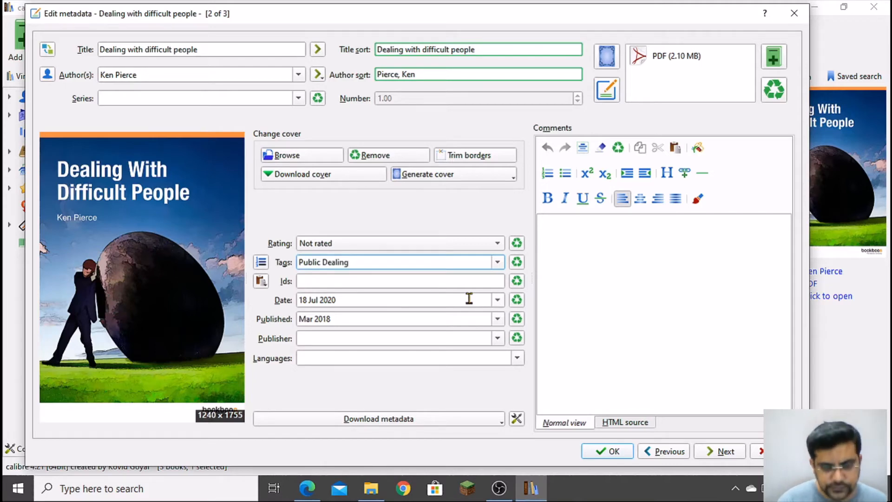
key(BackSpace)
key(BackSpace)
key(BackSpace)
text(dealing,)
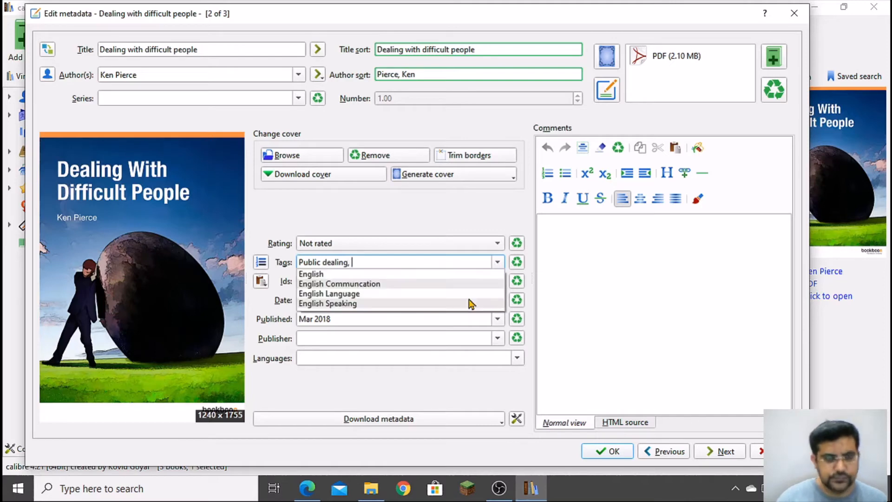
- Add the tags "difficult people" and "communication" after the existing tag, separated by commas
key(Down)
text(d)
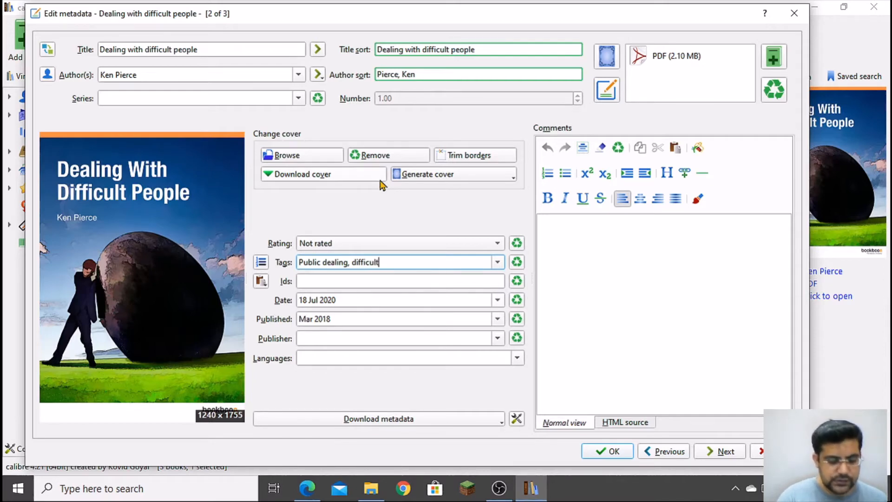
text(ple)
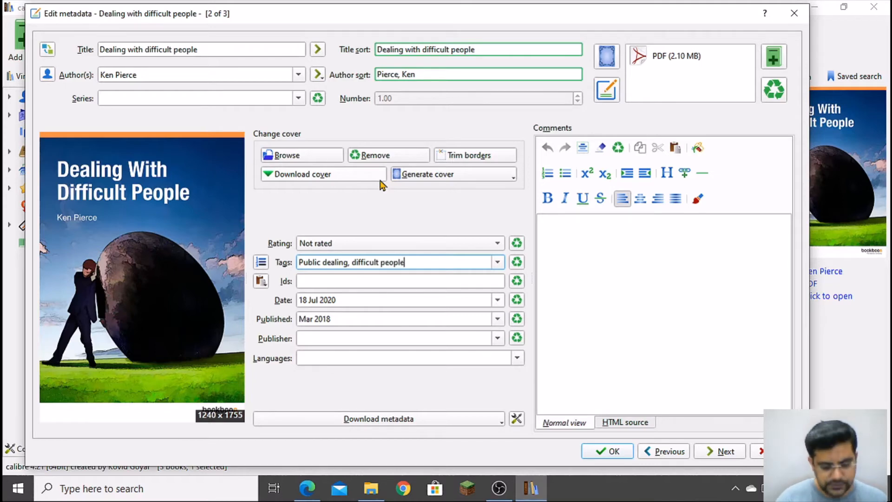
text(, )
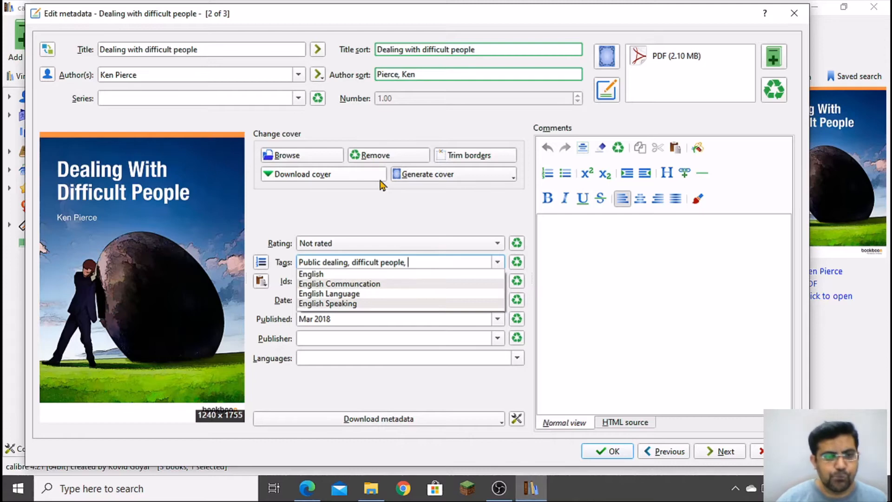
text(communicatio)
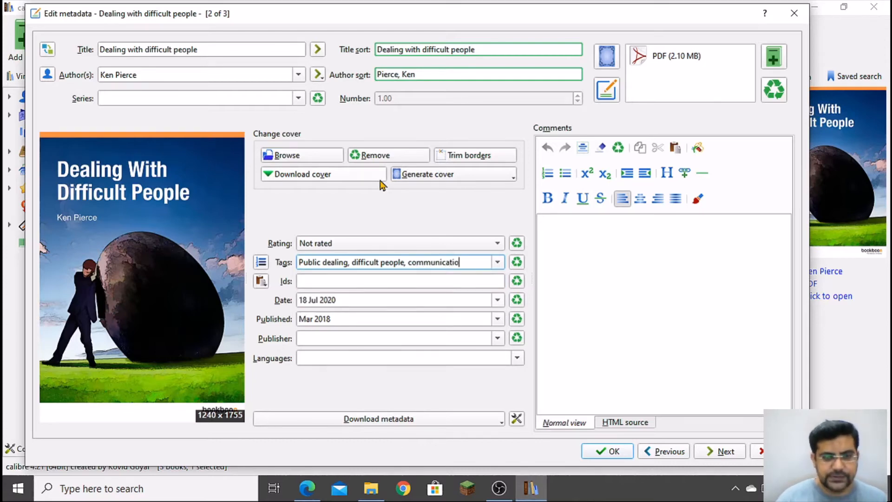
text(n)
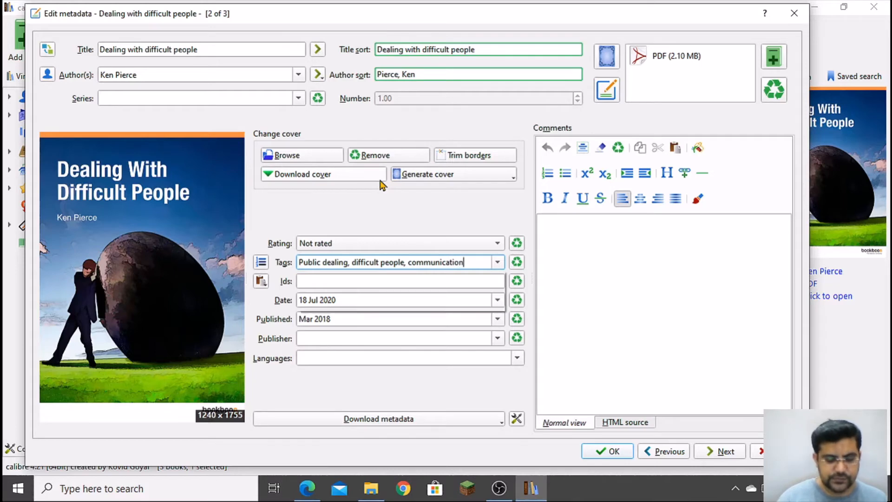
text(,)
key(Down)
key(Down)
key(Down)
key(Down)
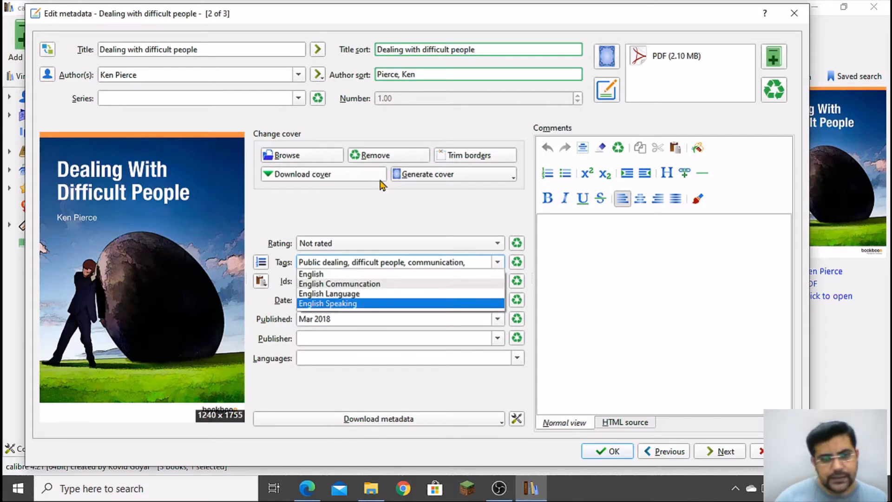
- Capitalise the first letters of the second and third tags to read "Difficult people" and "Communication"
click(410, 262)
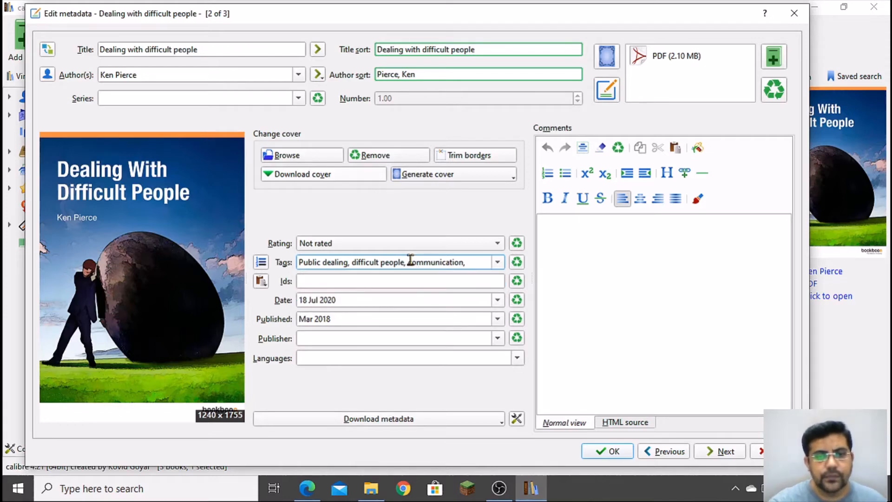
key(shift+Right)
text(C)
key(Left)
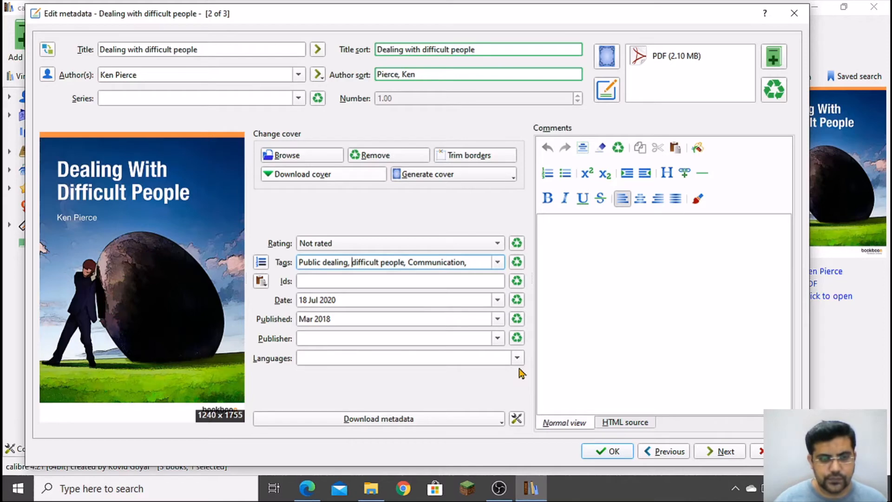
text(D)
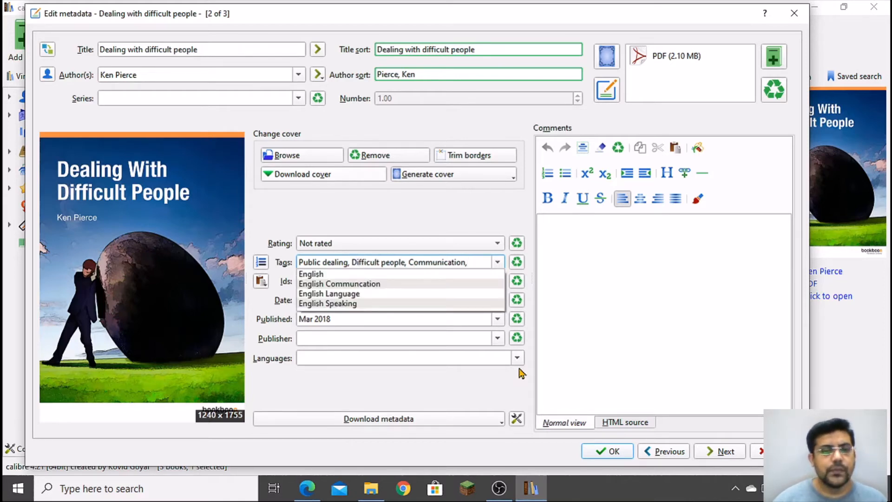
- Add "Human Resource" as a further tag at the end of the tag list
key(Down)
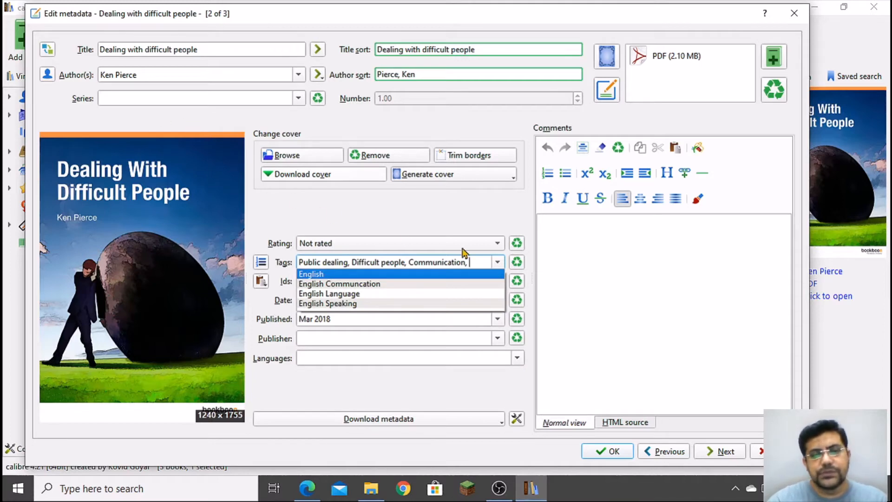
text(Hum)
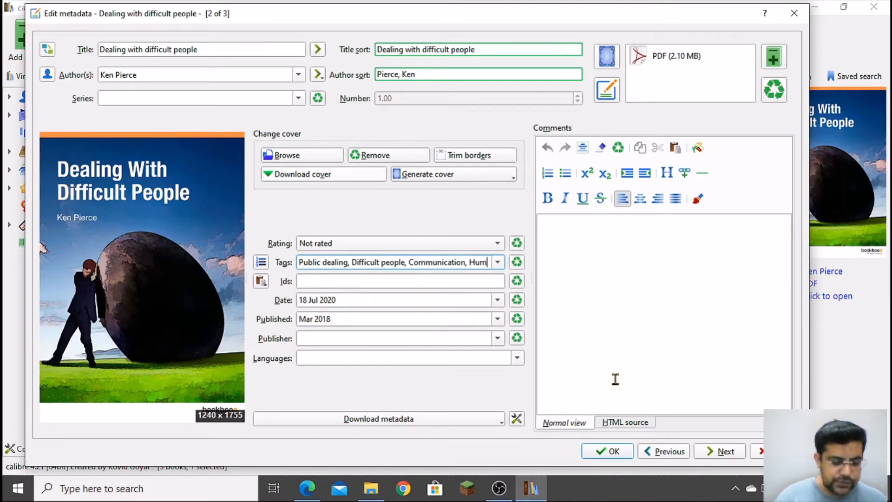
text(an Resource)
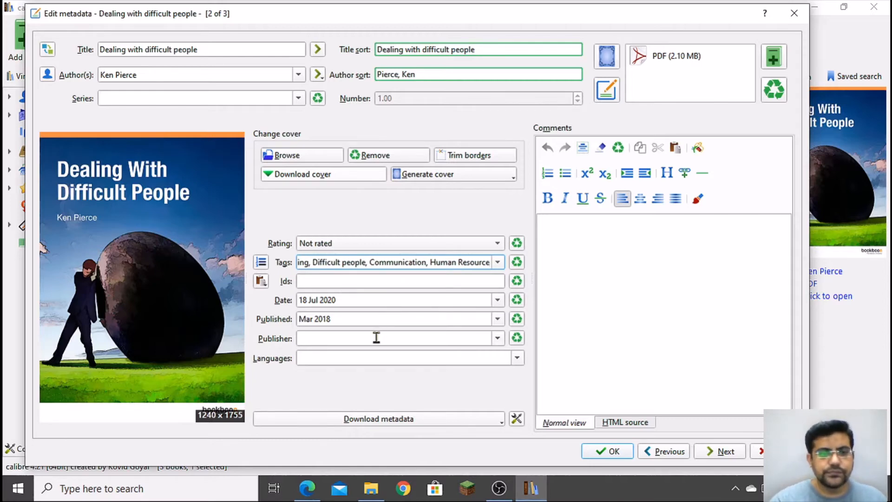
click(364, 285)
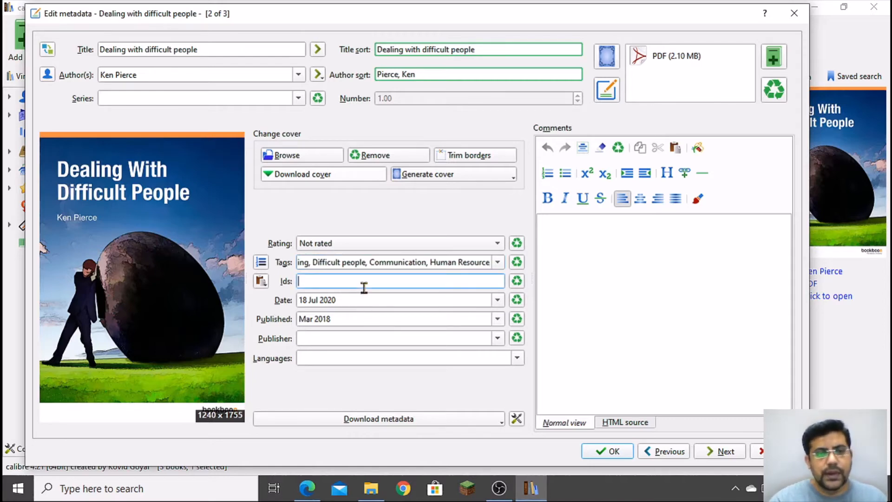
click(263, 282)
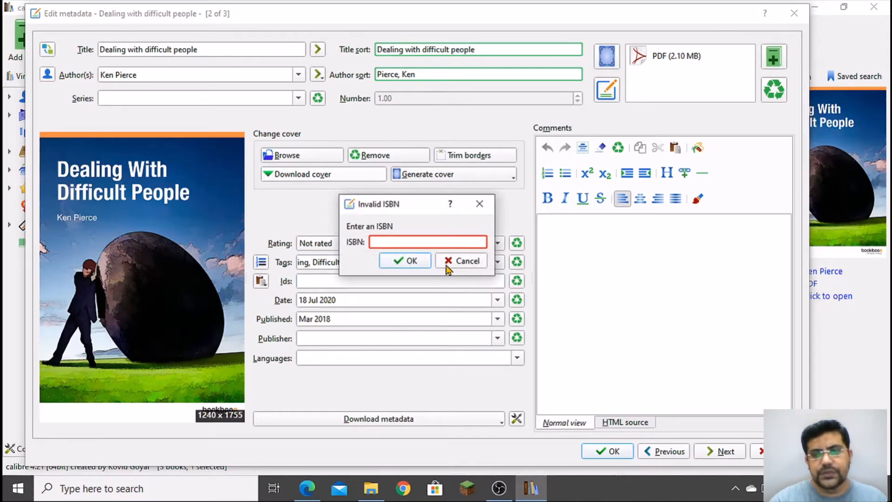
click(419, 265)
click(462, 268)
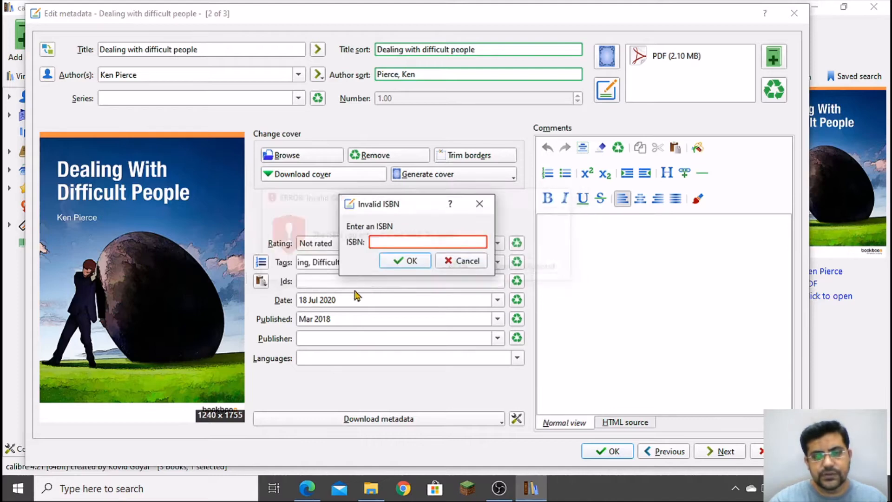
click(478, 260)
- Set the book's publisher to the existing entry Bookbone and its language to English
click(323, 338)
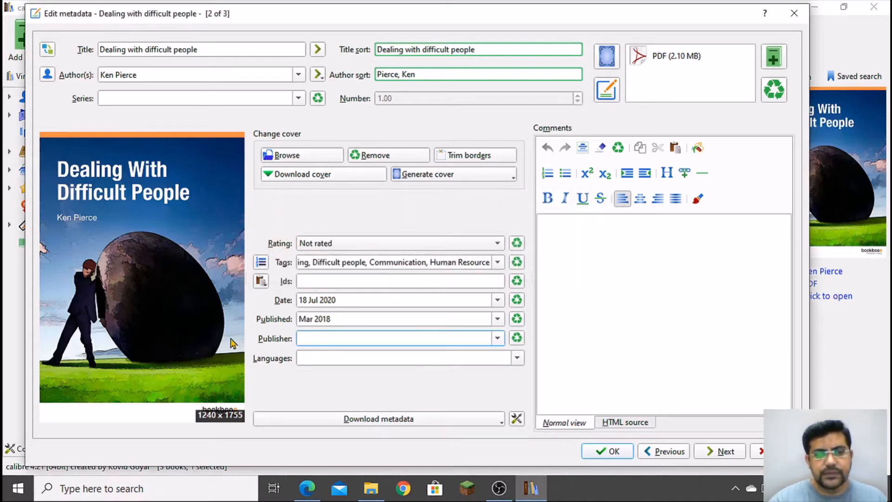
click(497, 338)
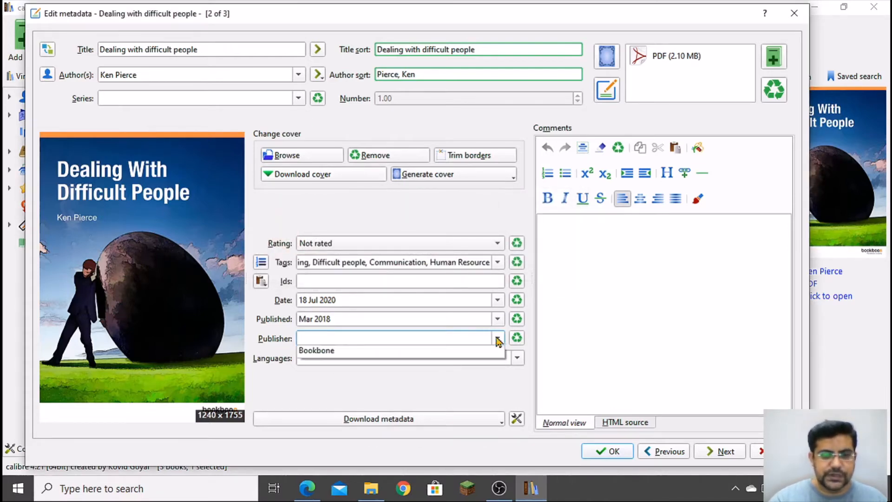
click(392, 361)
click(357, 359)
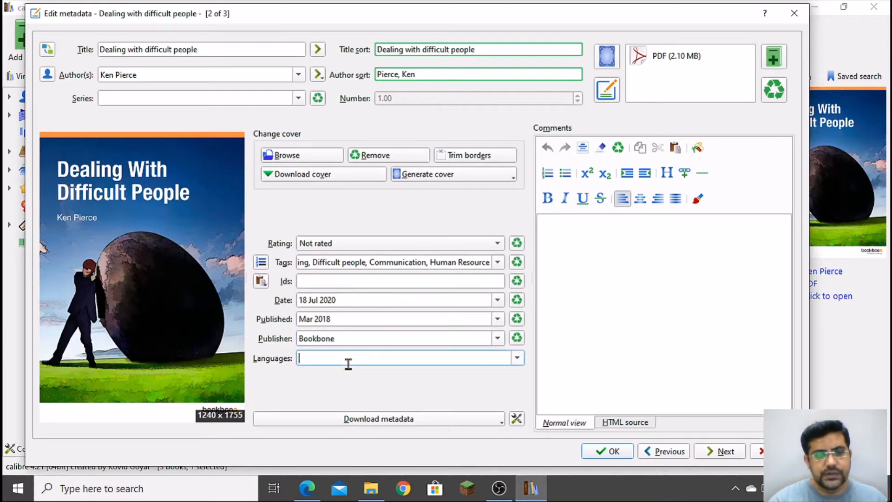
click(518, 359)
click(392, 369)
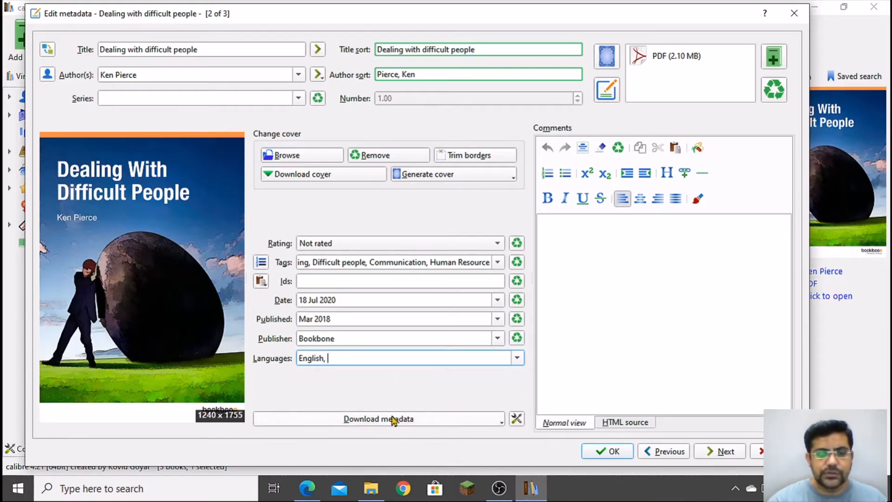
- Write the comment "This is one the best book on the topic" and view its HTML source before returning to the normal view
click(637, 257)
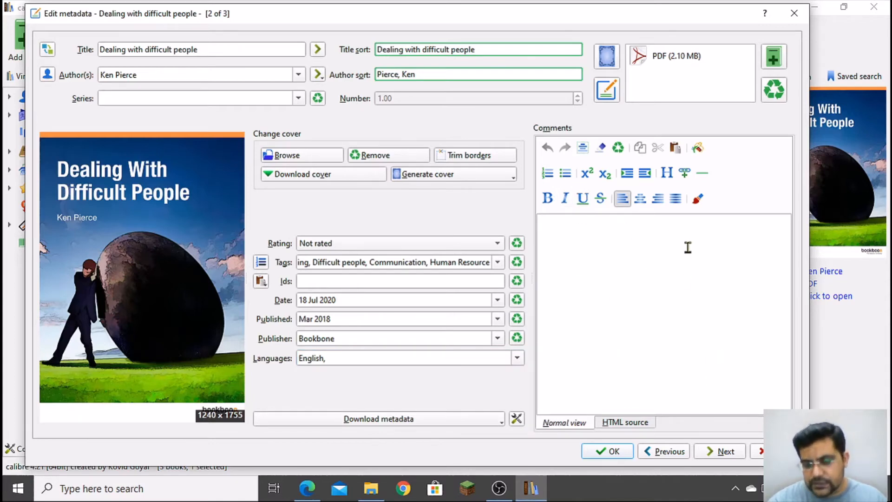
text(This is one o)
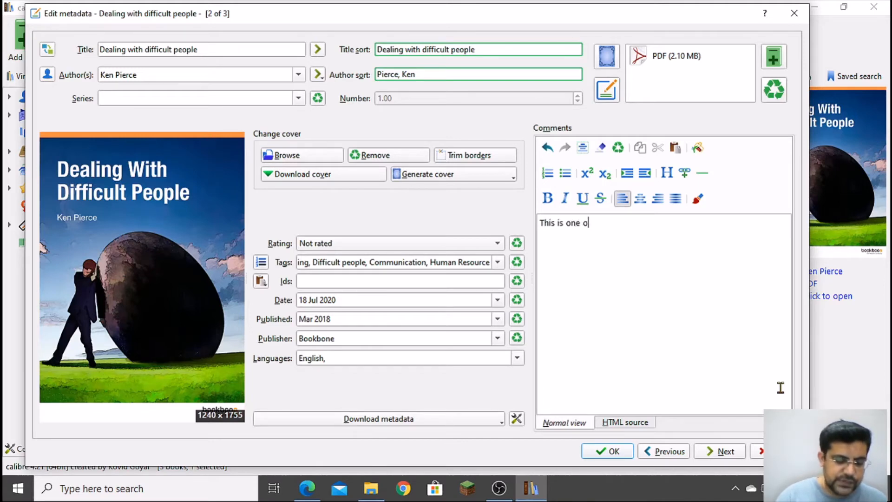
key(BackSpace)
text(the best book)
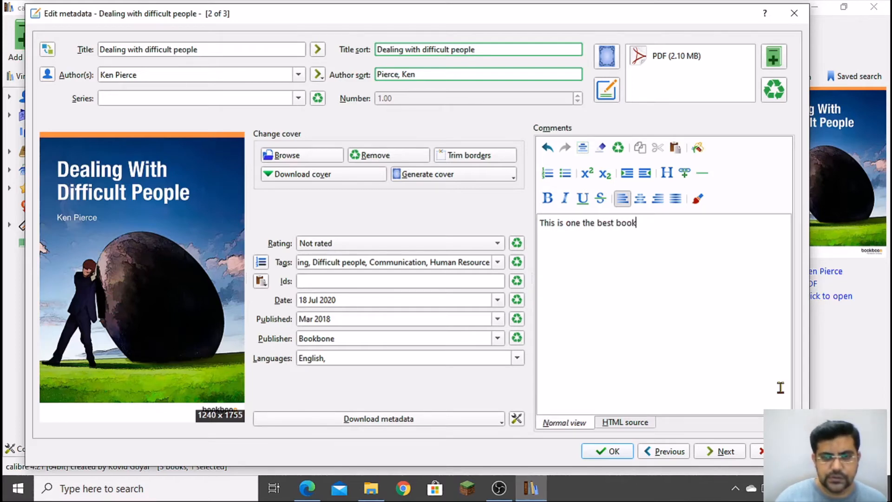
text( on the)
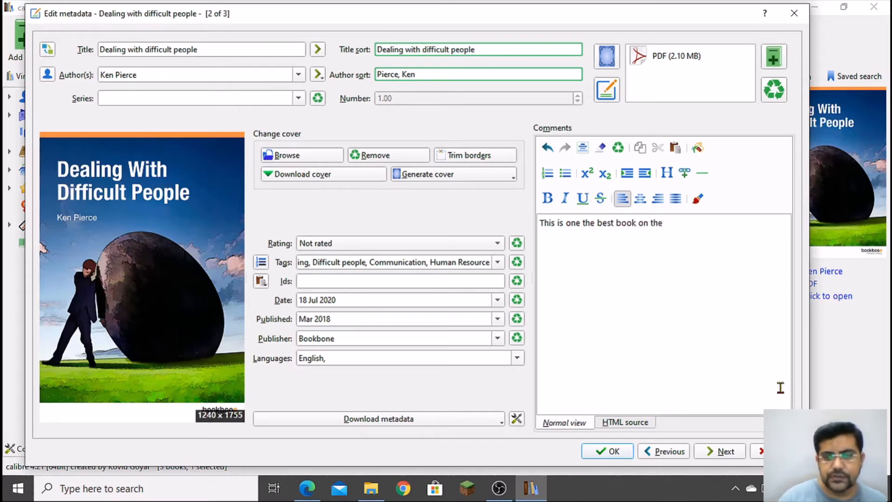
key(BackSpace)
key(BackSpace)
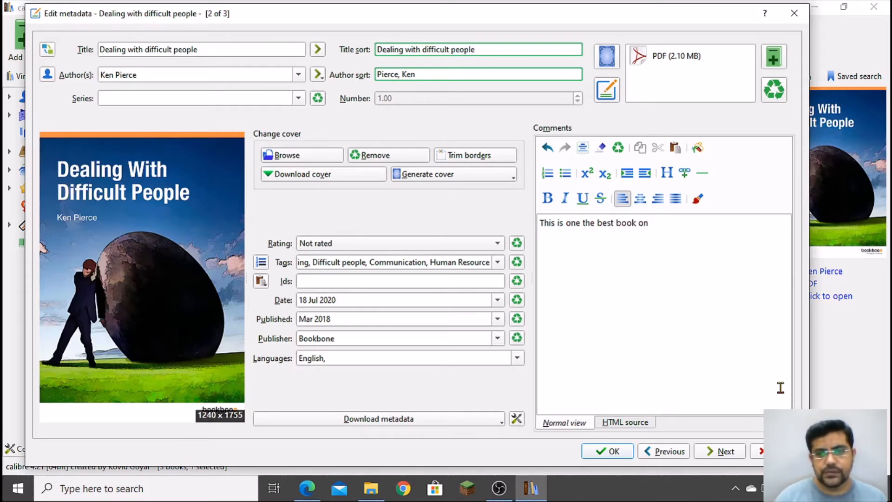
text(the)
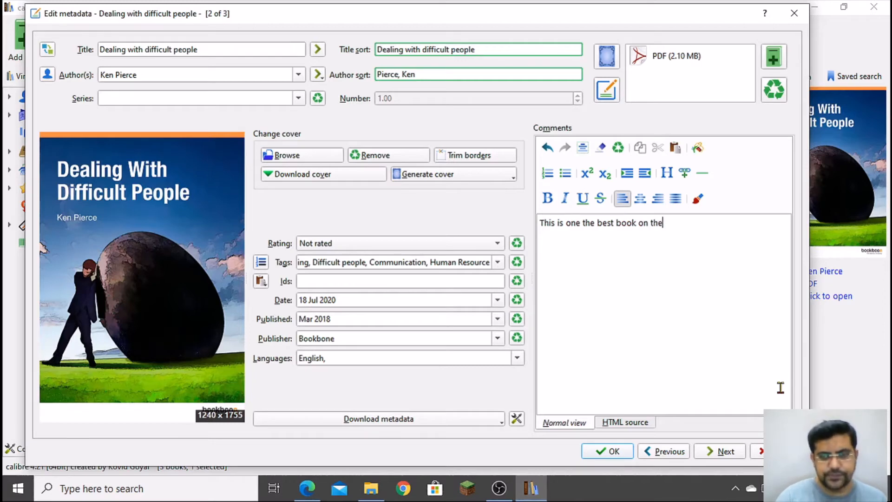
text( topic </p></div>)
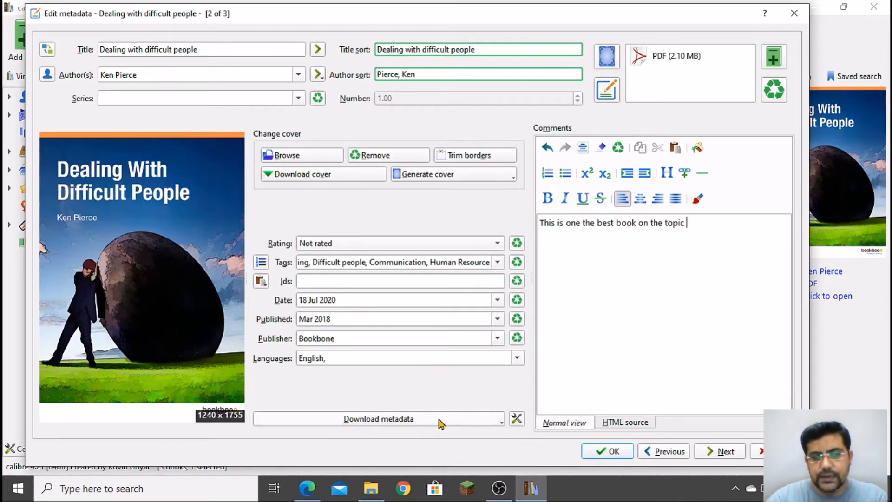
click(644, 428)
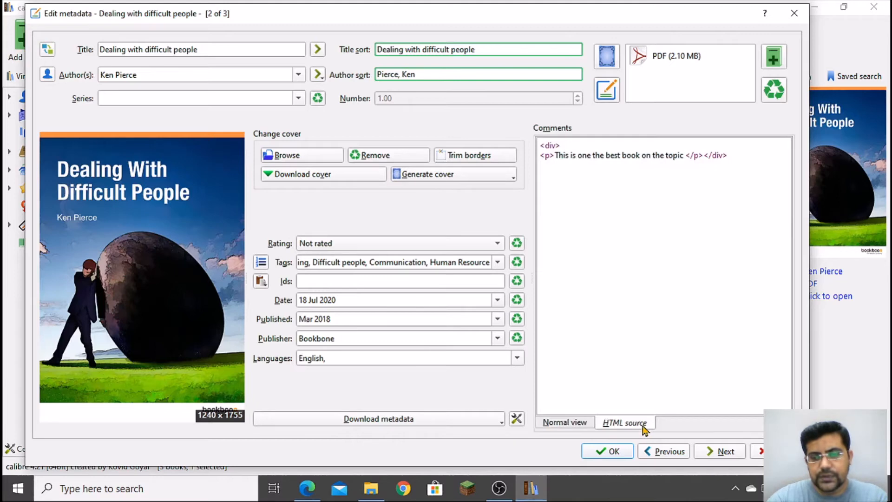
click(577, 424)
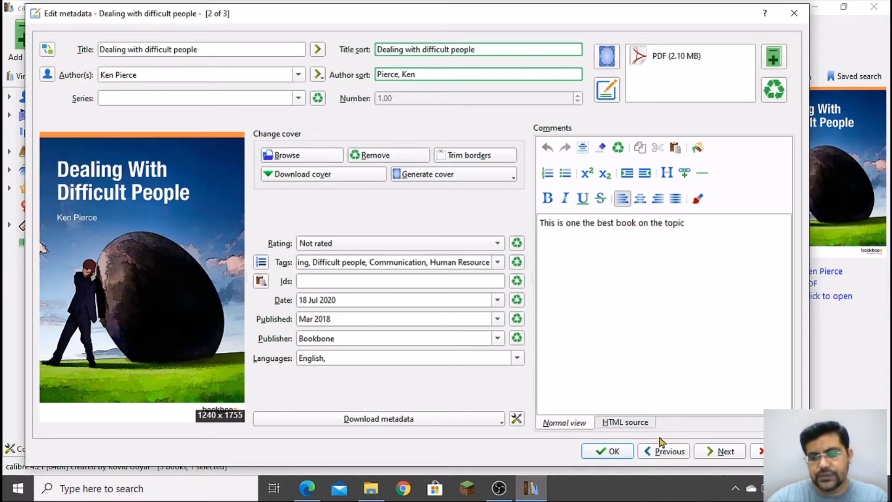
- Replace the whole comment text with "About Author" and make it bold
drag(684, 223, 511, 203)
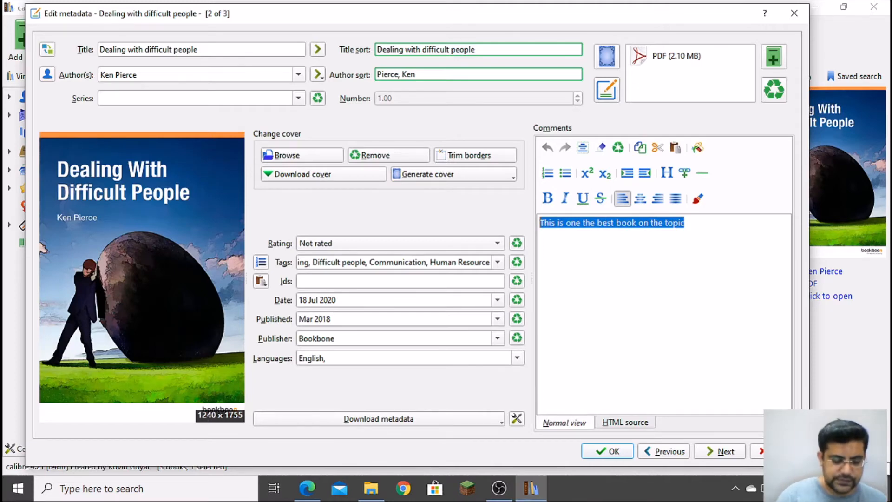
text(About)
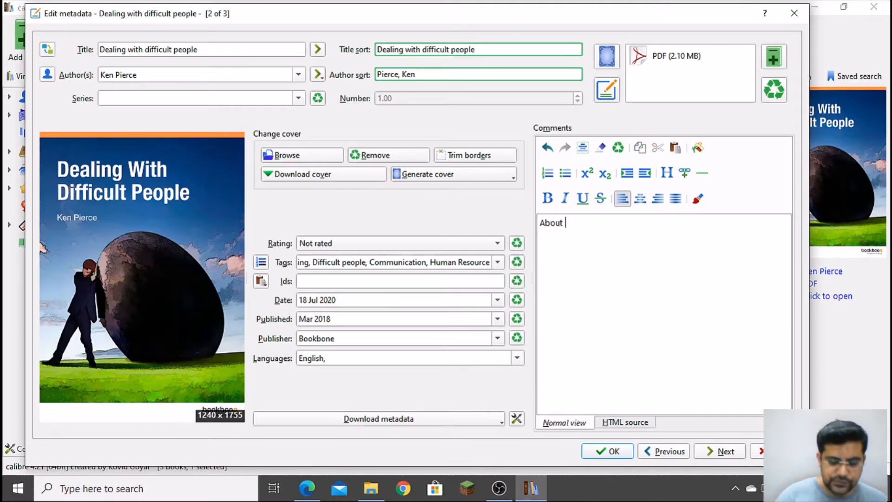
text( Author)
key(ctrl+a)
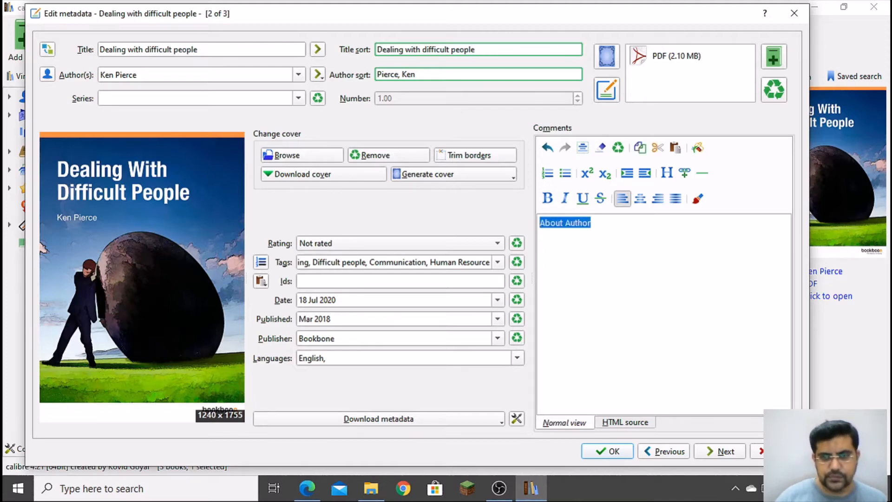
key(ctrl+b)
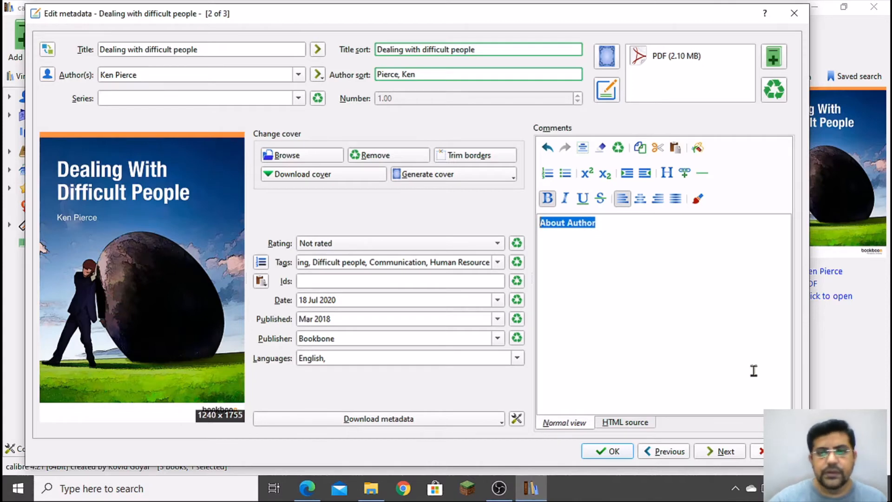
- Underline the "About Author" comment, clear the entire comment text and save the book's metadata
click(583, 198)
click(682, 271)
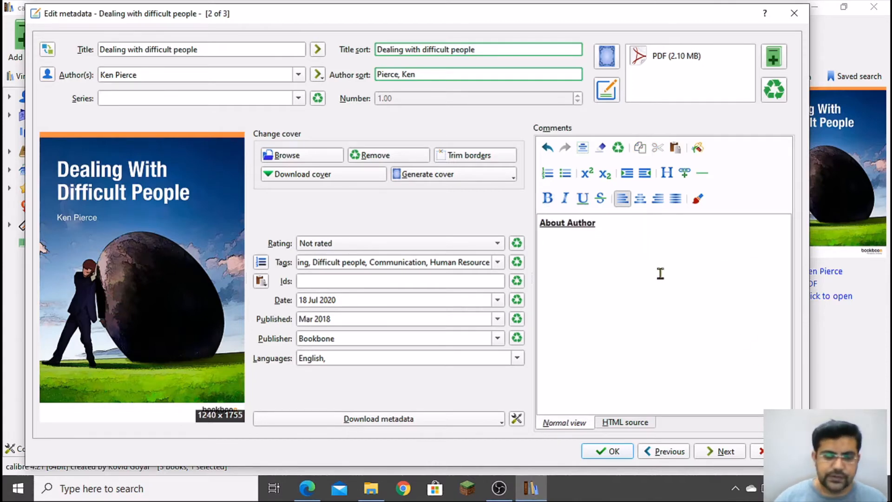
key(ctrl+a)
key(BackSpace)
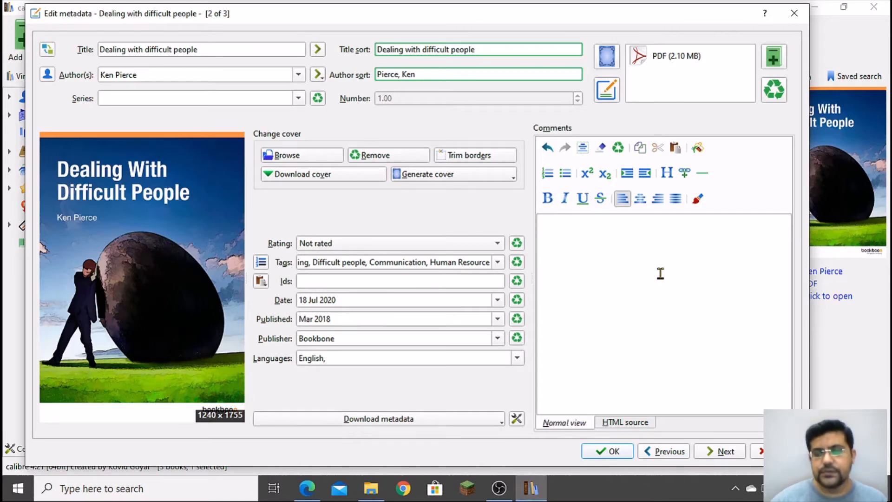
click(615, 456)
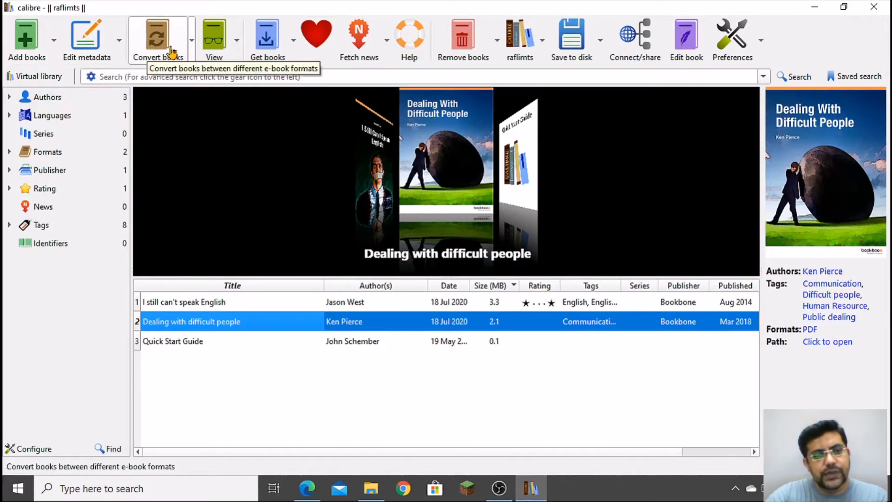
- Open the conversion settings for "I still can't speak English" and examine the available input and output formats
click(204, 301)
click(164, 60)
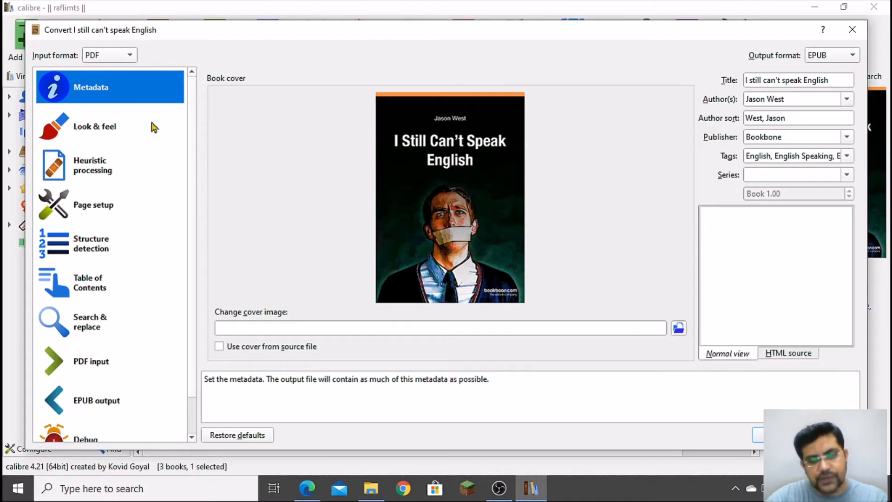
click(129, 55)
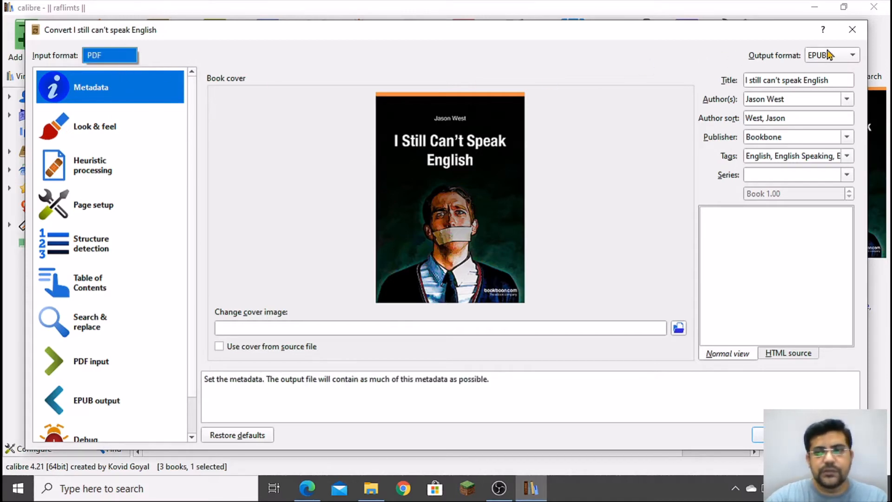
click(805, 52)
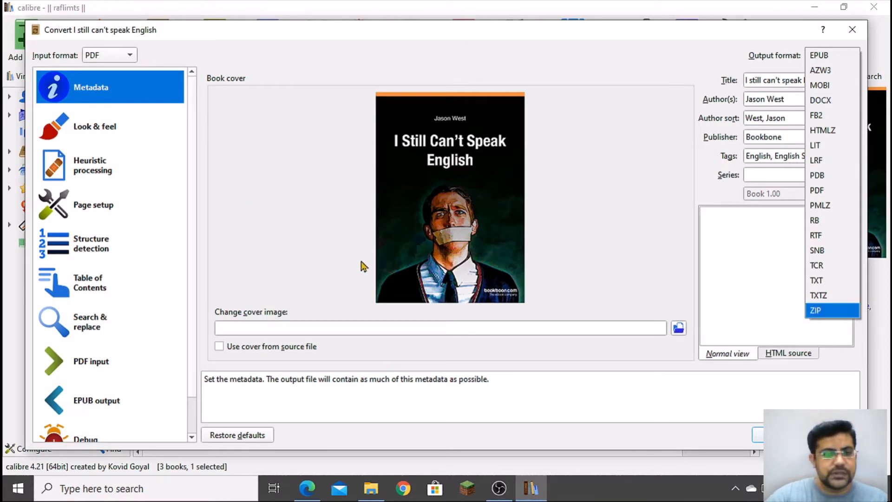
click(310, 224)
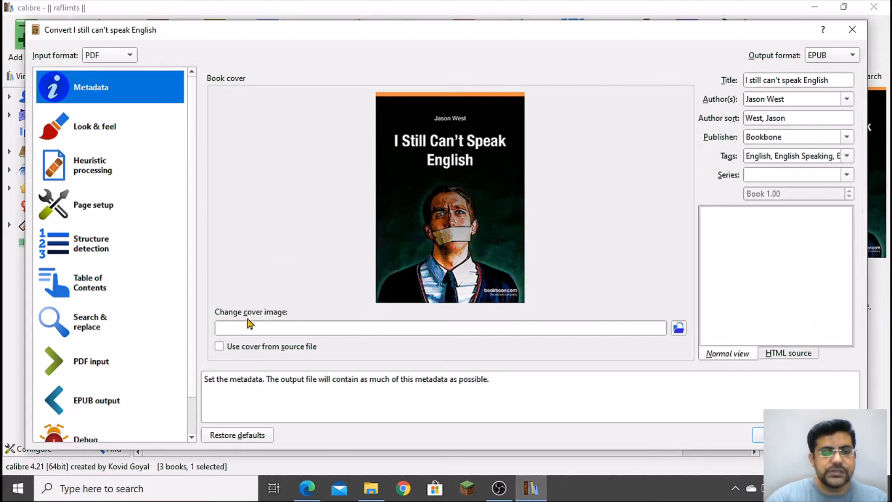
scroll(101, 297, down, 2)
scroll(98, 433, up, 2)
- Set the conversion's base font size to 1.0 pt and review the text, layout and styling options of its look and feel
click(102, 137)
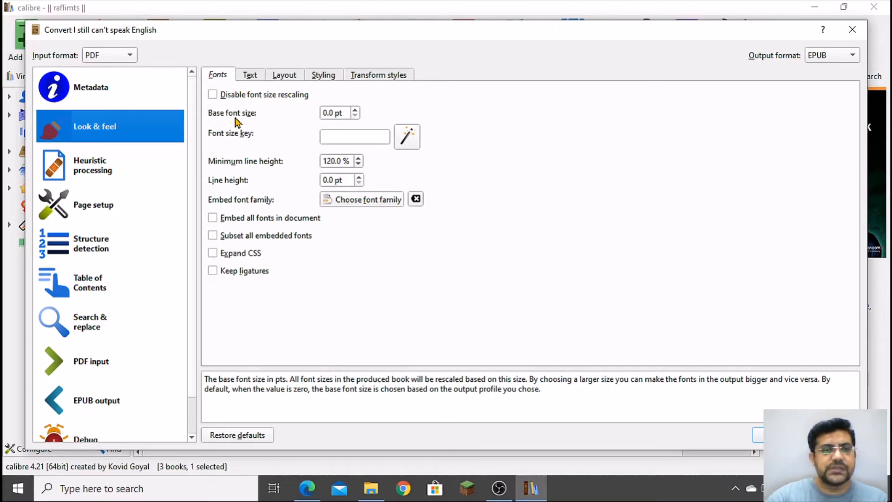
click(356, 113)
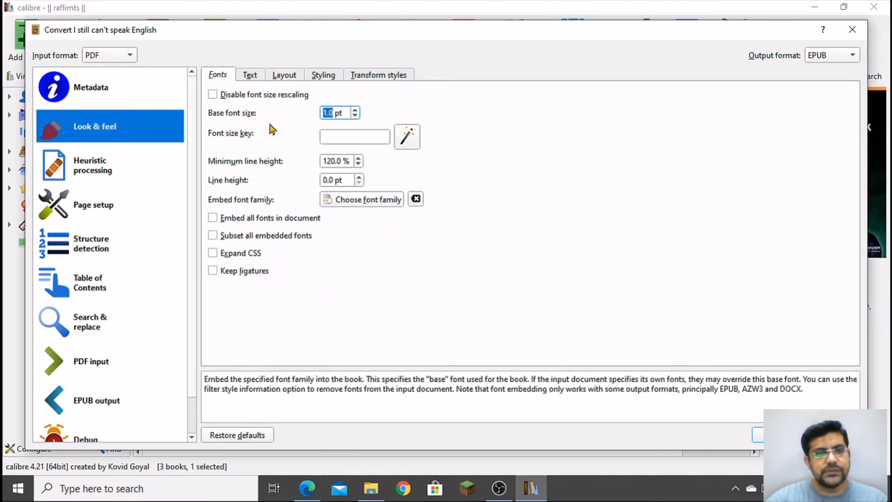
click(251, 76)
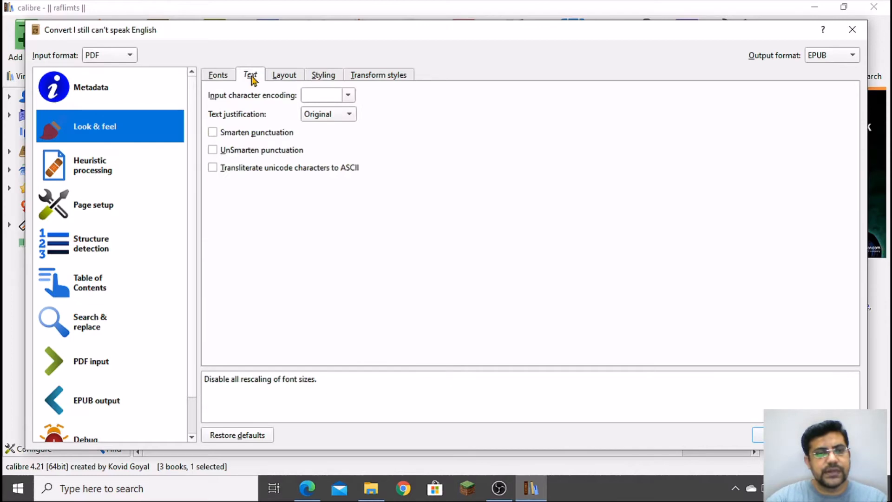
click(290, 83)
click(330, 83)
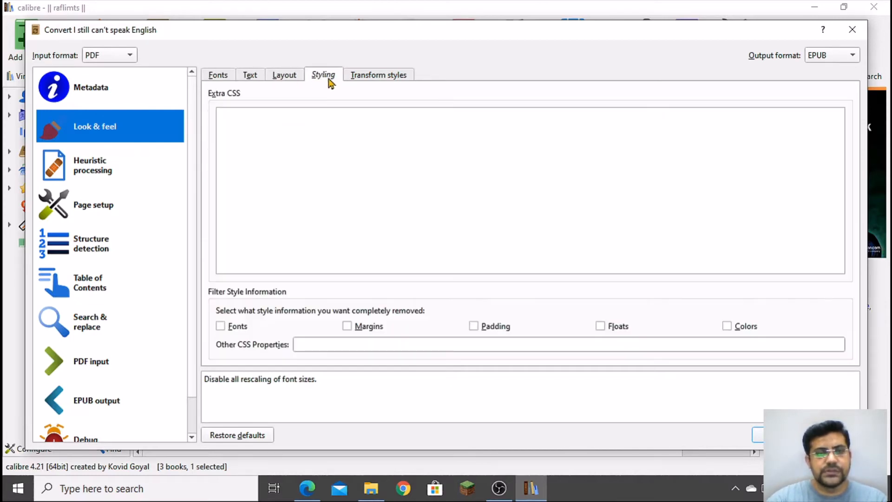
click(233, 138)
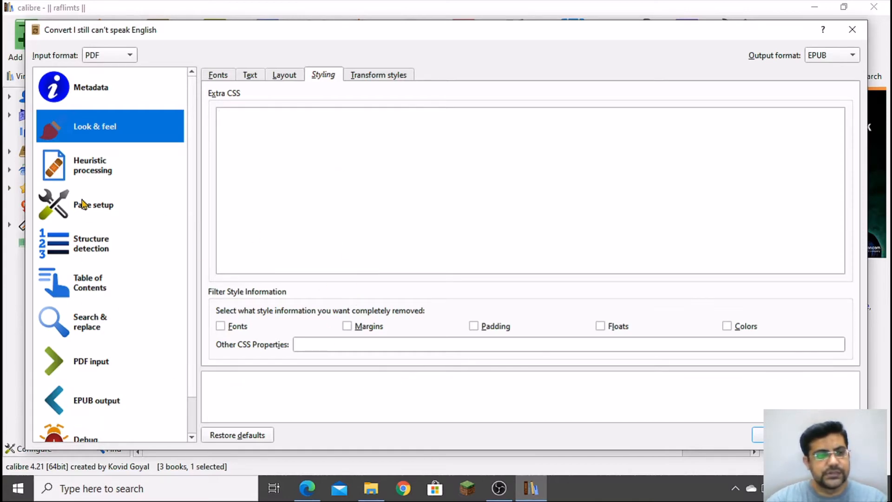
- Review the heuristic processing, page setup, structure detection, table of contents, search and replace, and PDF input settings, and close the conversion
click(91, 176)
click(95, 205)
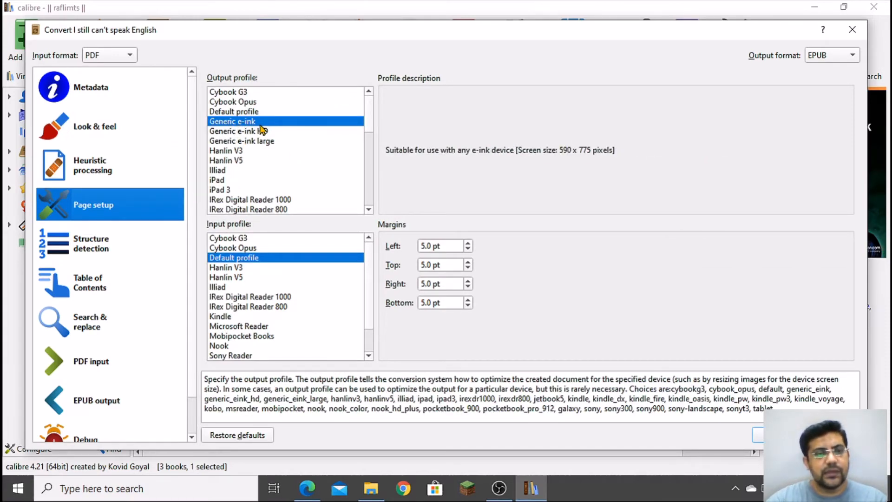
scroll(298, 309, down, 1)
scroll(297, 309, up, 1)
click(98, 251)
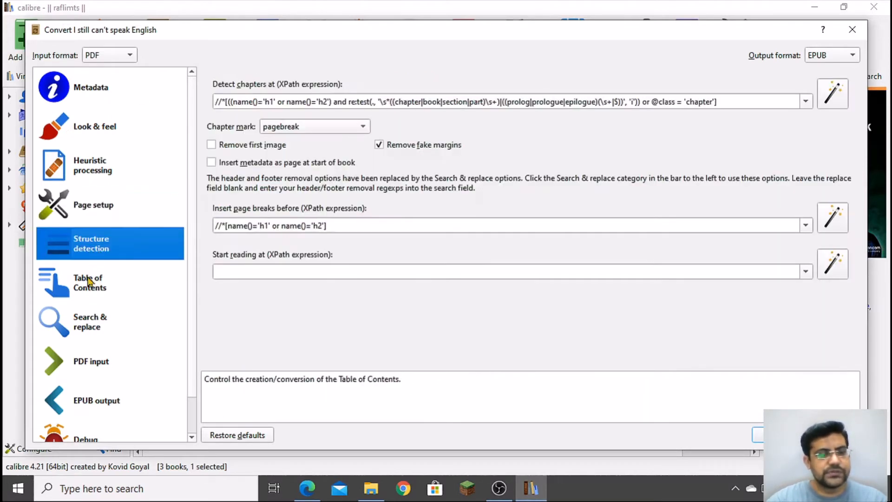
click(105, 296)
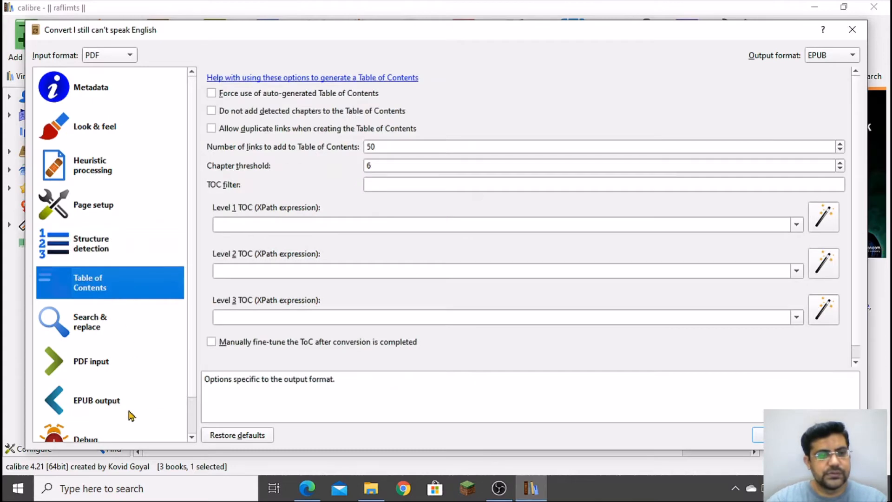
click(101, 323)
scroll(88, 379, down, 1)
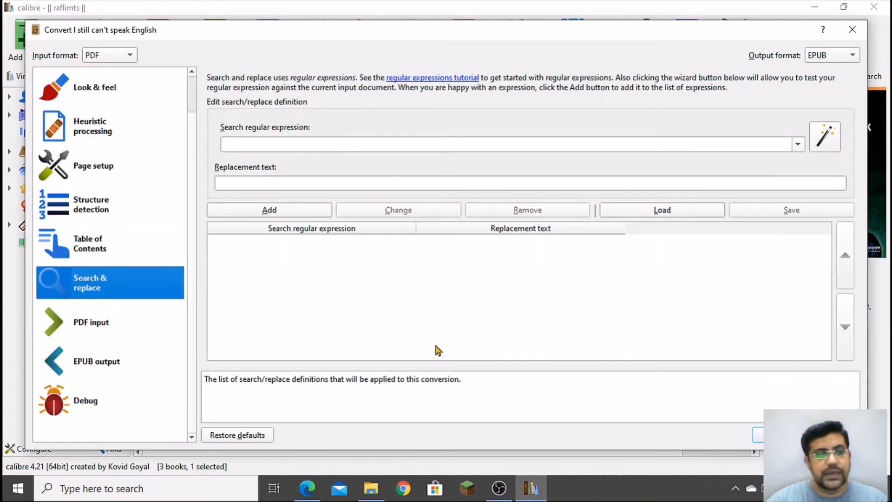
click(108, 331)
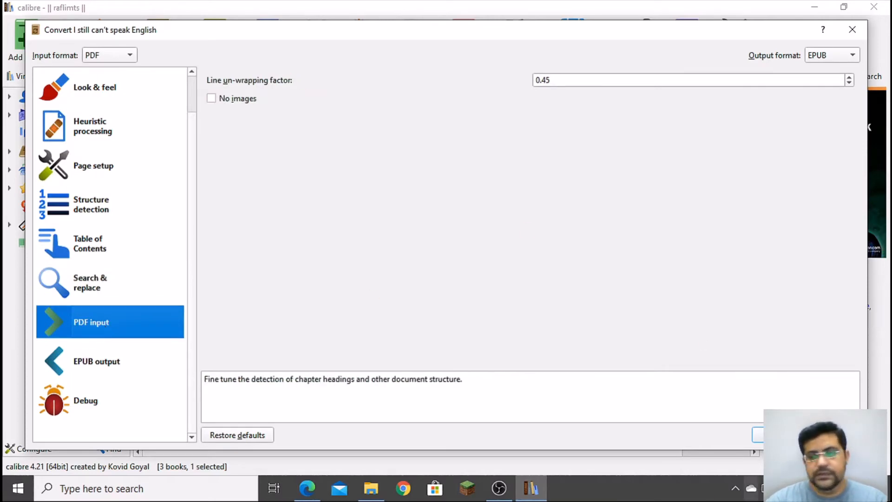
click(834, 435)
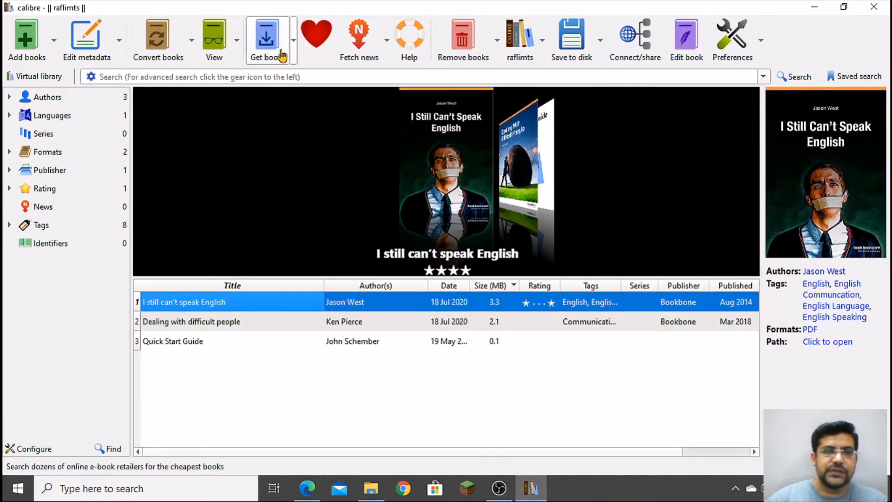
- View the book "I still can't speak English" in the PDF reader and close all open PDF tabs
click(221, 36)
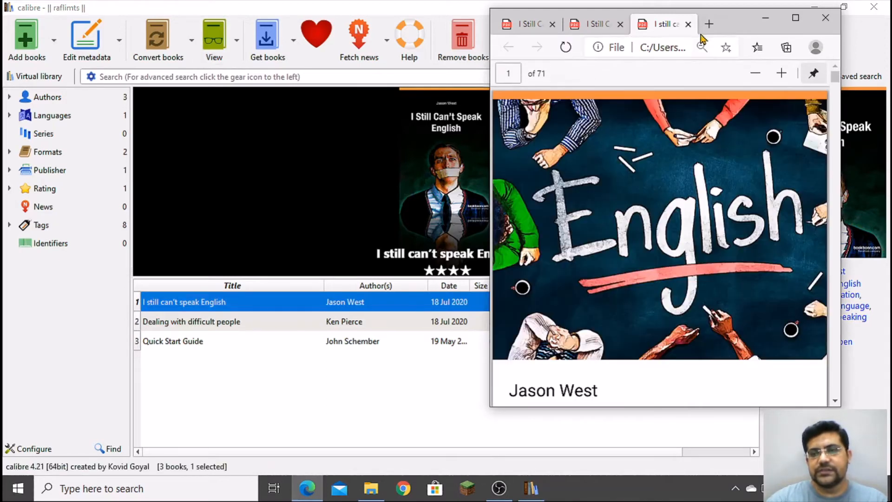
click(688, 23)
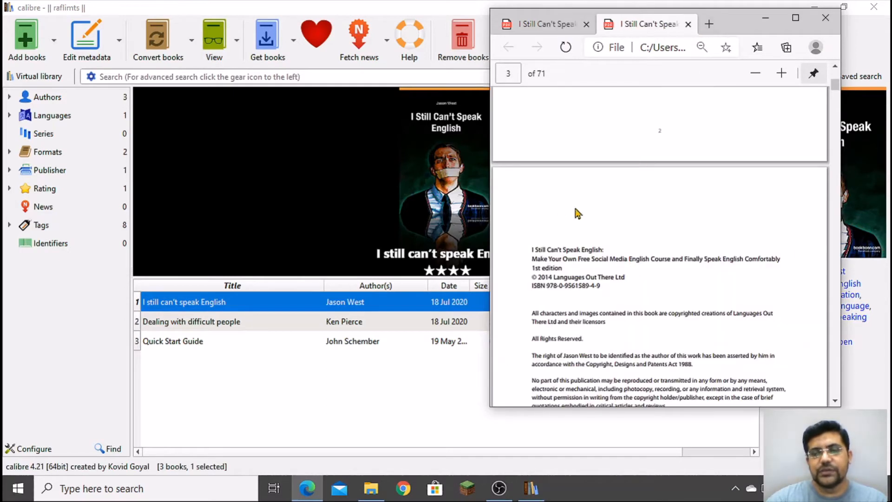
click(689, 23)
click(640, 24)
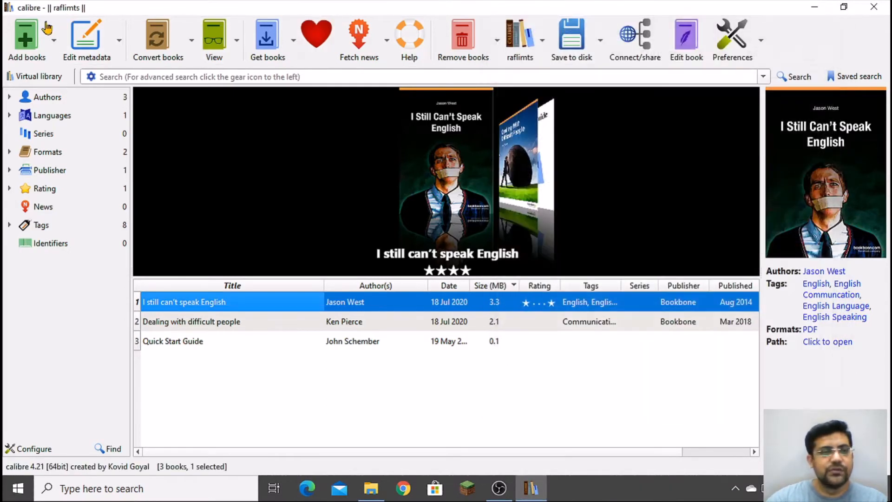
- Look over the metadata of "I still can't speak English" without changing it, view the book again and close the reader
click(74, 40)
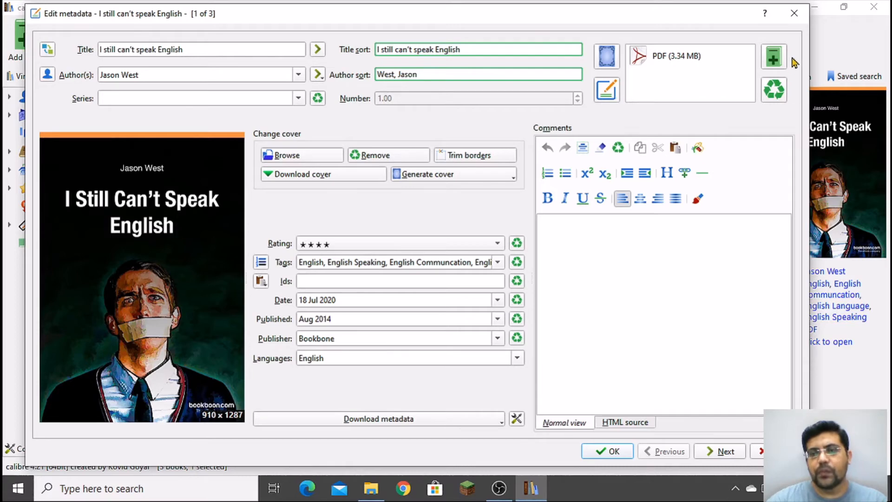
click(794, 13)
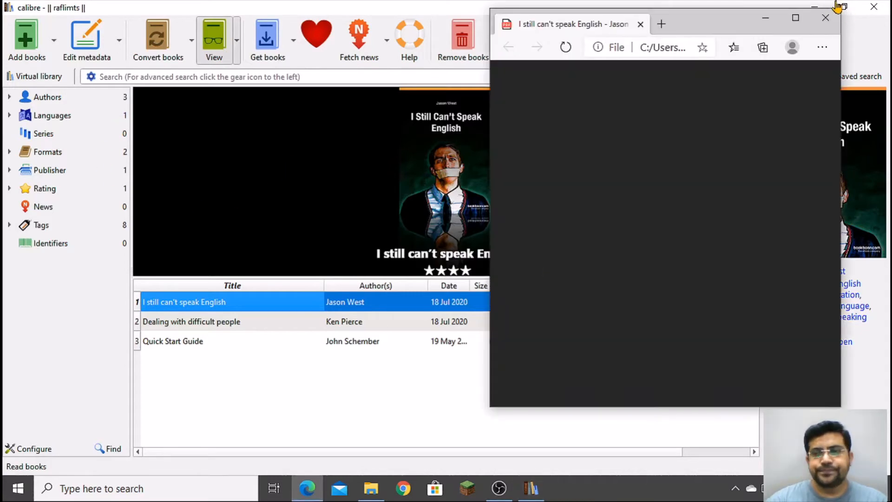
click(826, 18)
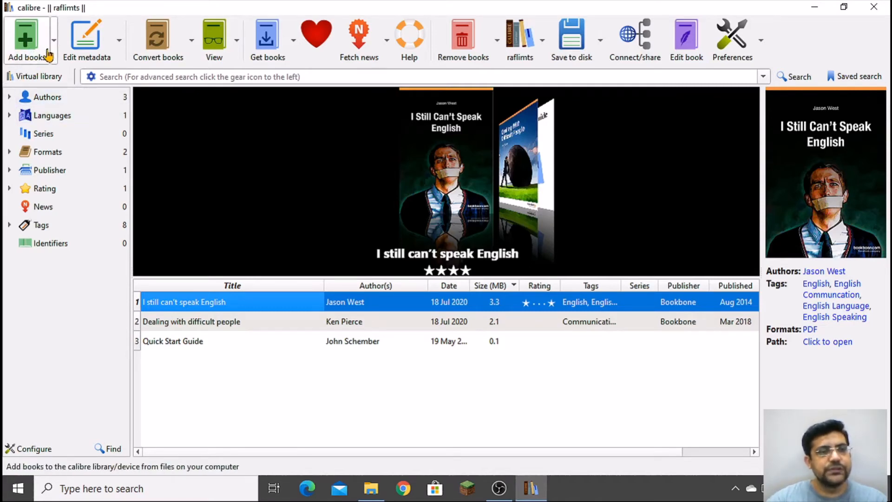
- Look through the available ways of adding books and clear the book selection in the library list
click(60, 45)
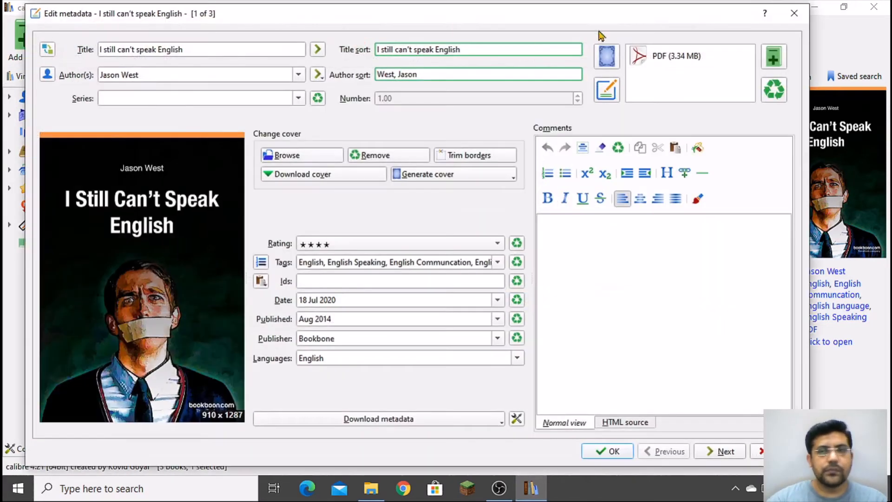
key(Escape)
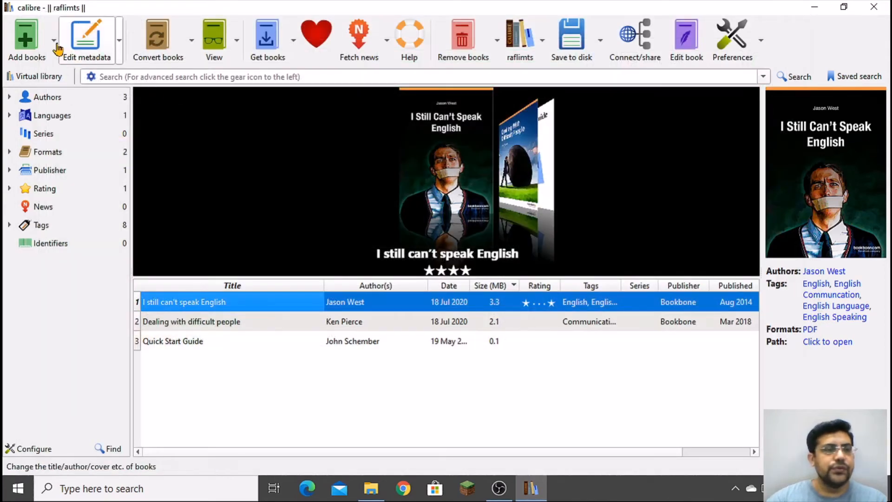
click(54, 41)
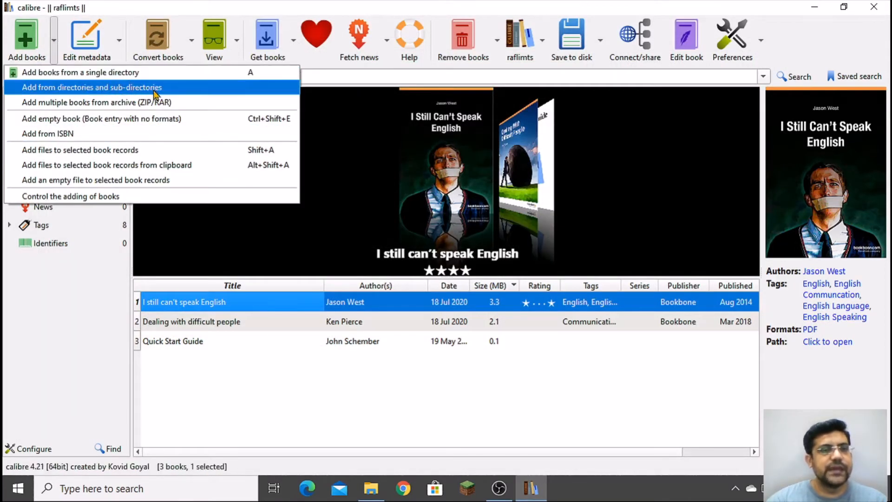
click(365, 424)
click(364, 424)
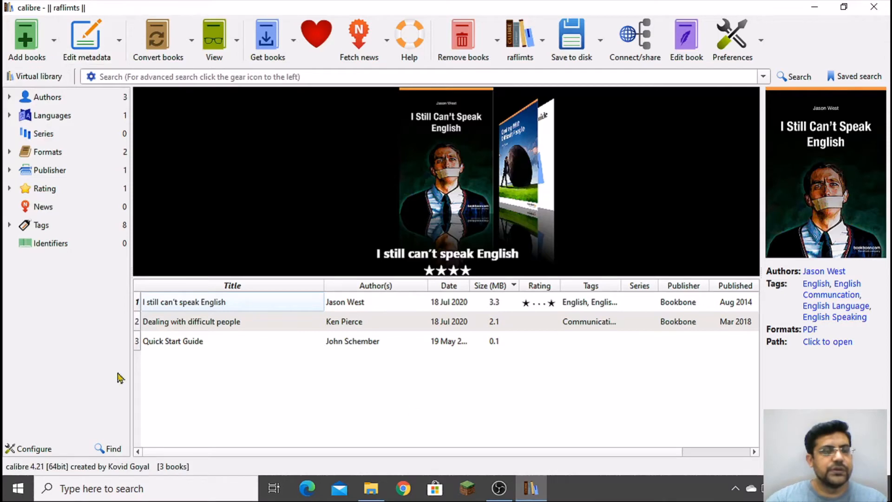
- Start adding books from directories and sub-directories, treating files in one directory as the same book, and cancel the root folder selection
click(54, 49)
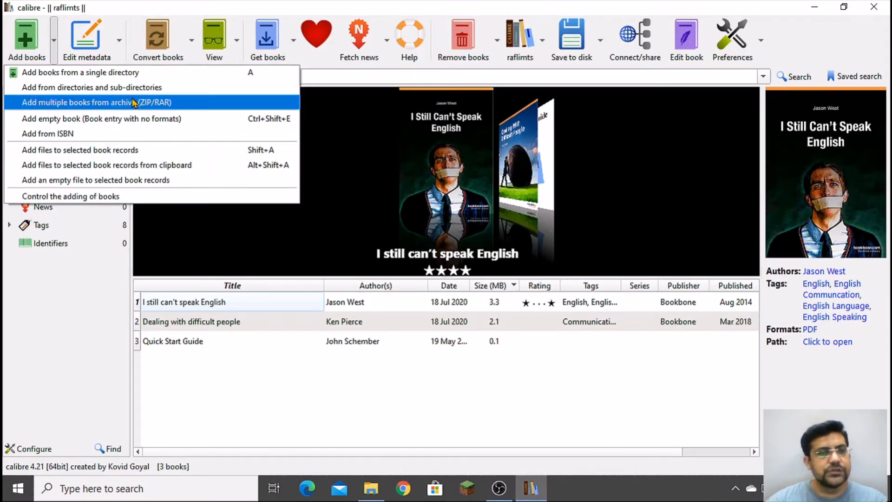
click(110, 92)
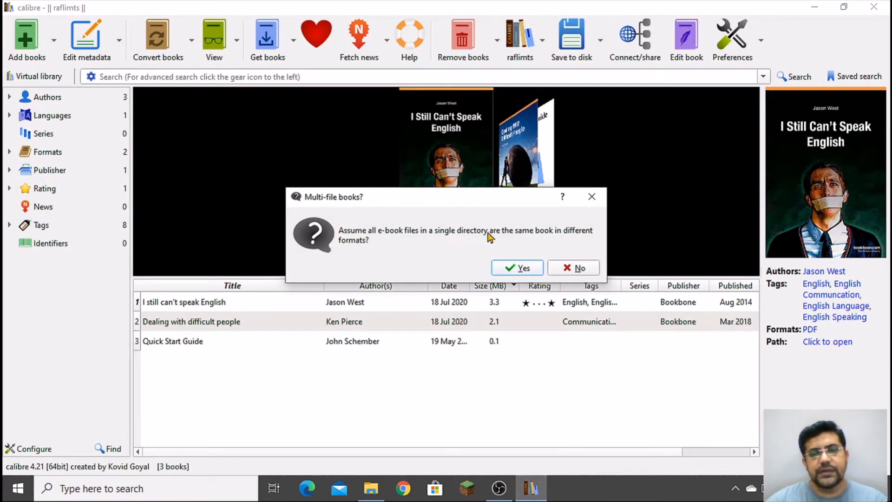
click(524, 271)
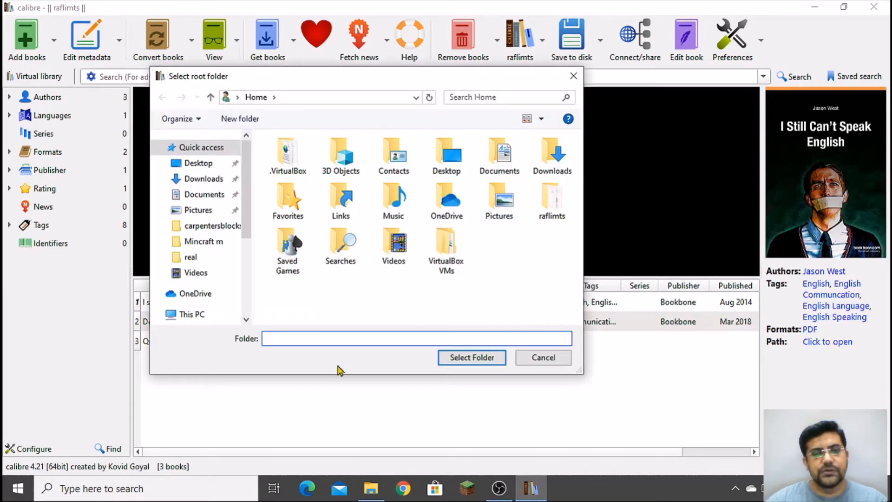
click(565, 360)
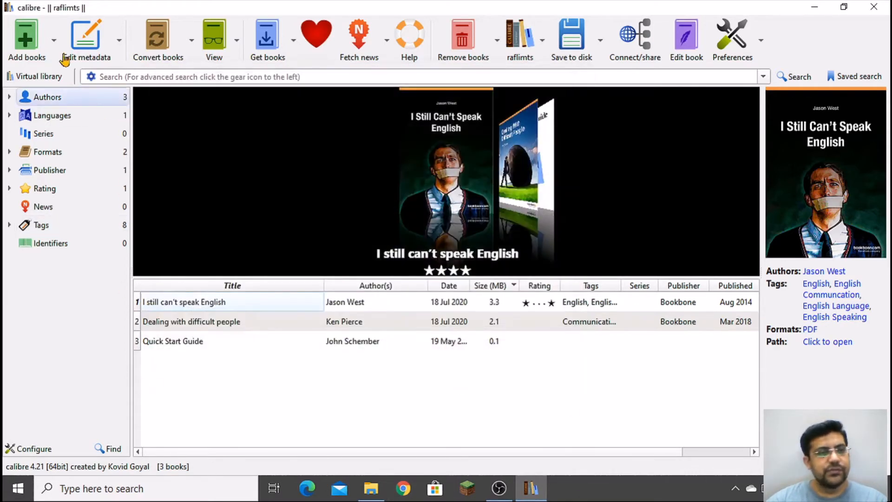
- Try to edit metadata in bulk without any book selected and dismiss the error
click(54, 41)
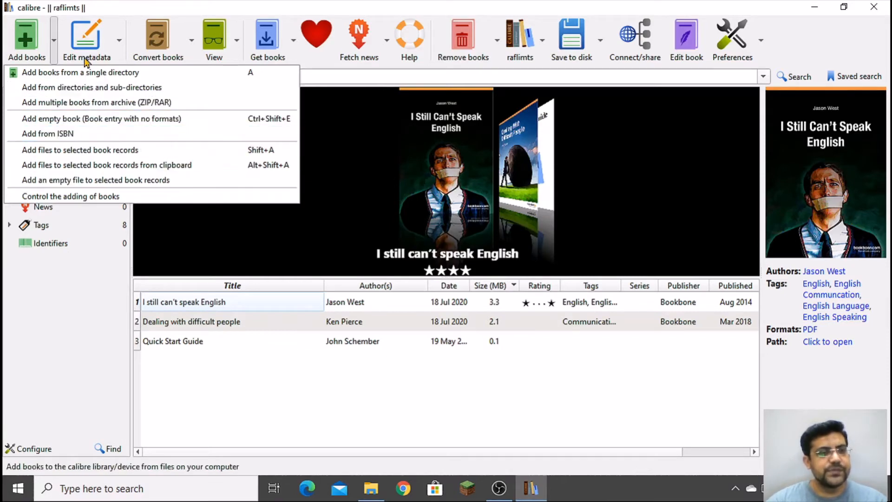
click(118, 47)
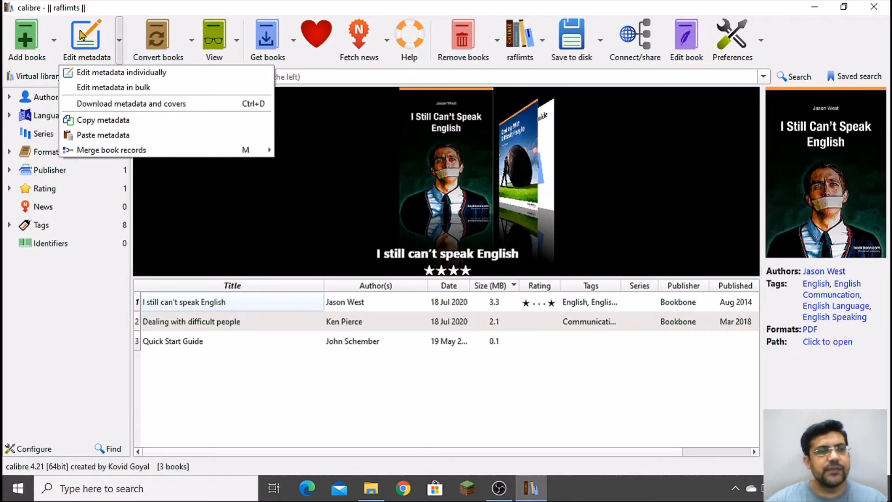
click(124, 88)
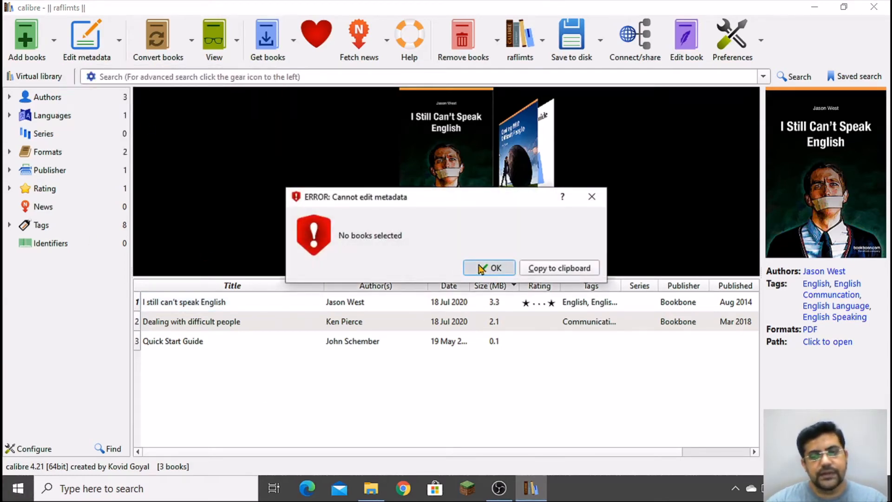
click(481, 268)
- Look over the bulk metadata editor for "I still can't speak English" and "Dealing with difficult people", cancel it and clear the selection
click(263, 308)
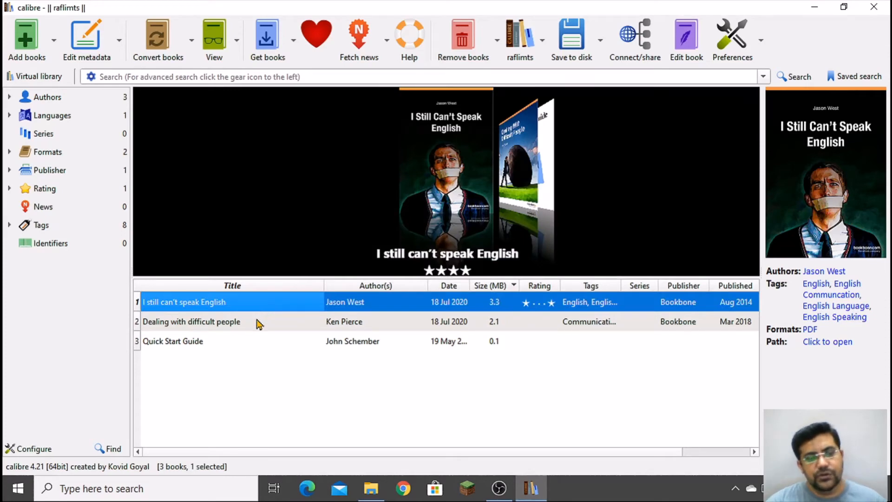
ctrl+click(259, 321)
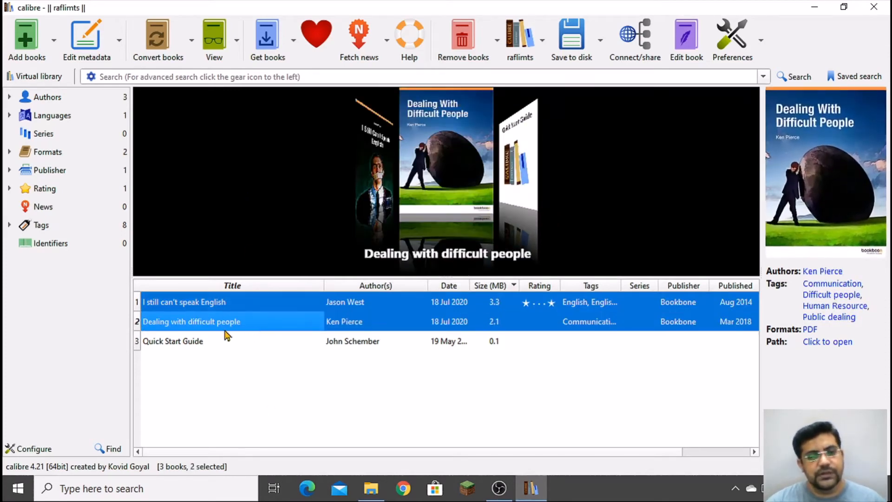
click(119, 43)
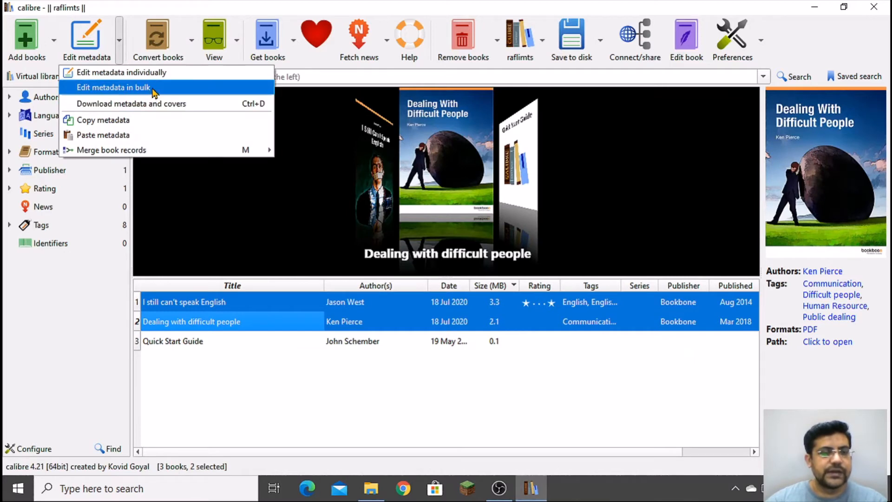
click(154, 89)
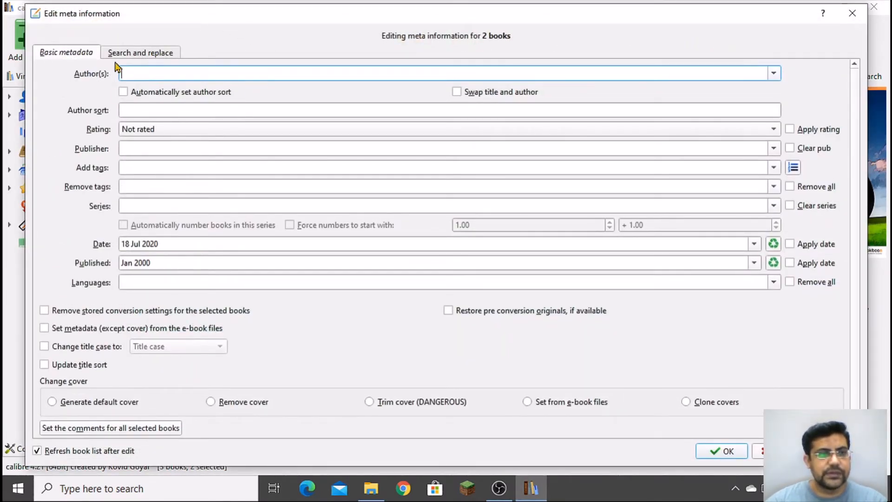
click(128, 53)
click(90, 53)
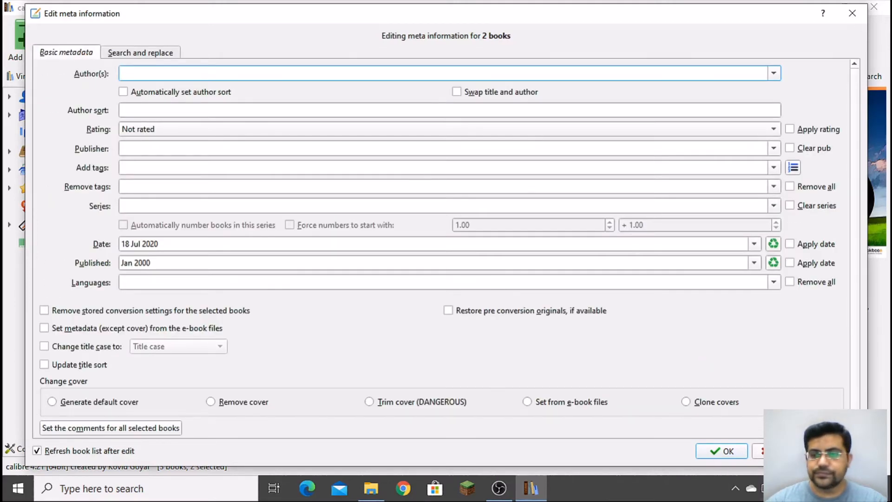
click(779, 452)
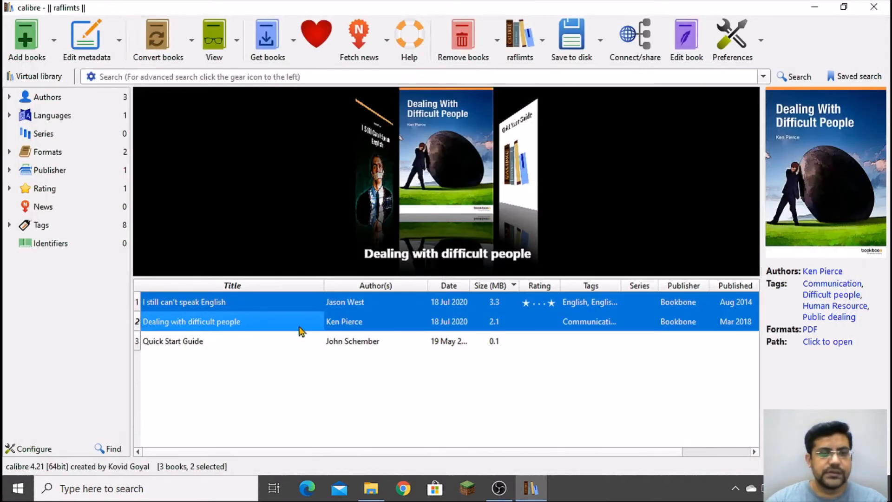
click(276, 390)
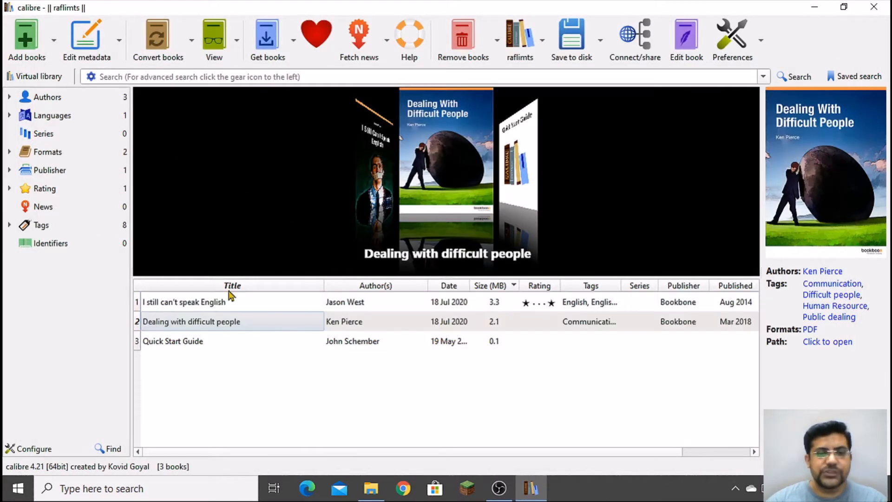
- Examine the options for copying, pasting and merging book metadata, including with the first two books selected
click(123, 46)
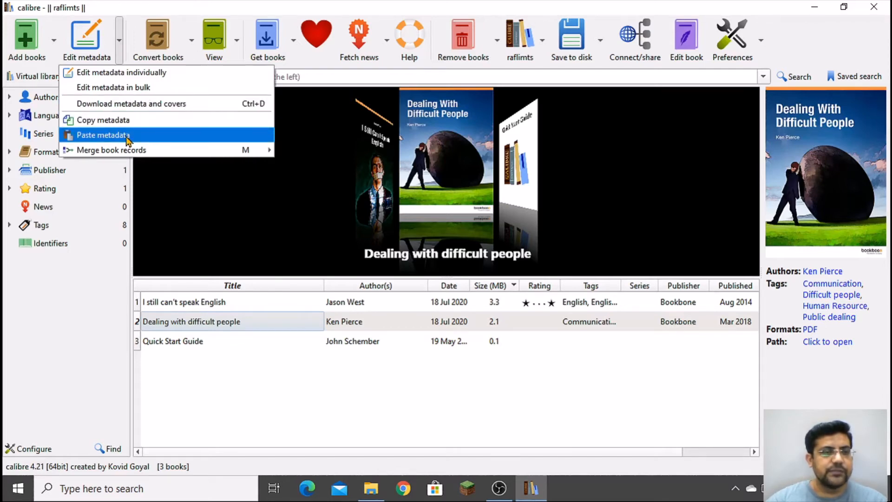
mouse_move(139, 155)
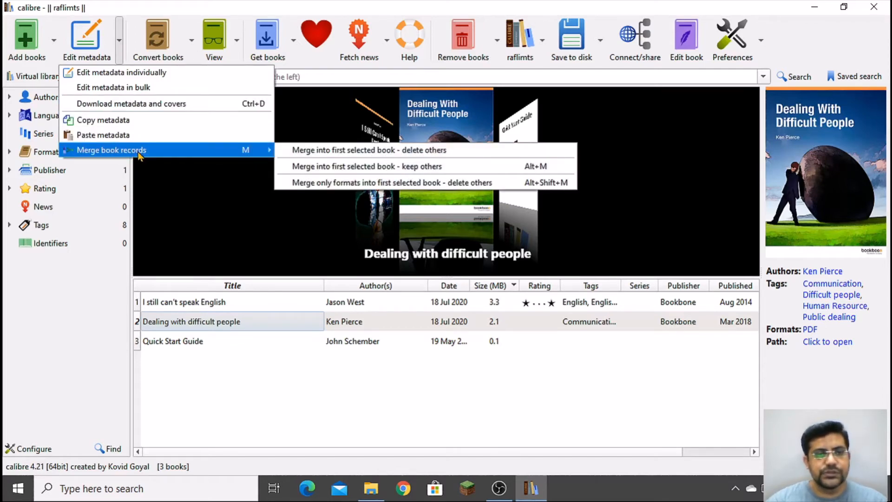
click(247, 305)
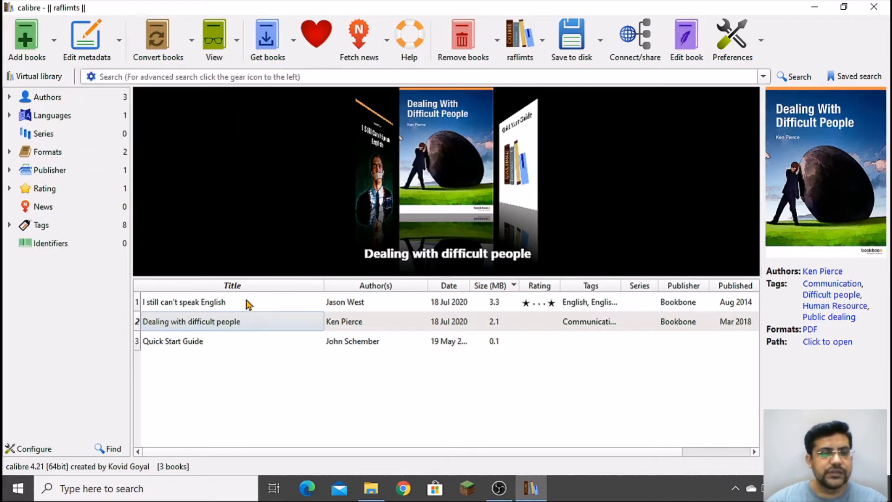
click(247, 305)
ctrl+click(245, 324)
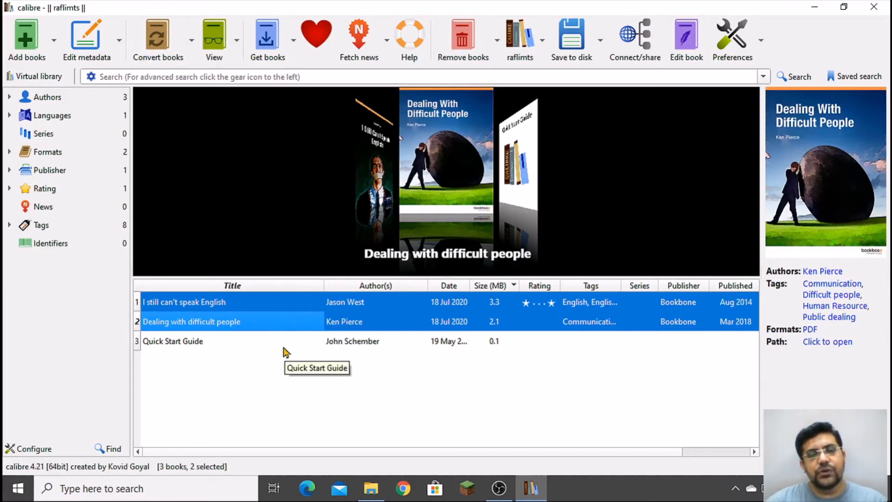
click(119, 40)
mouse_move(132, 153)
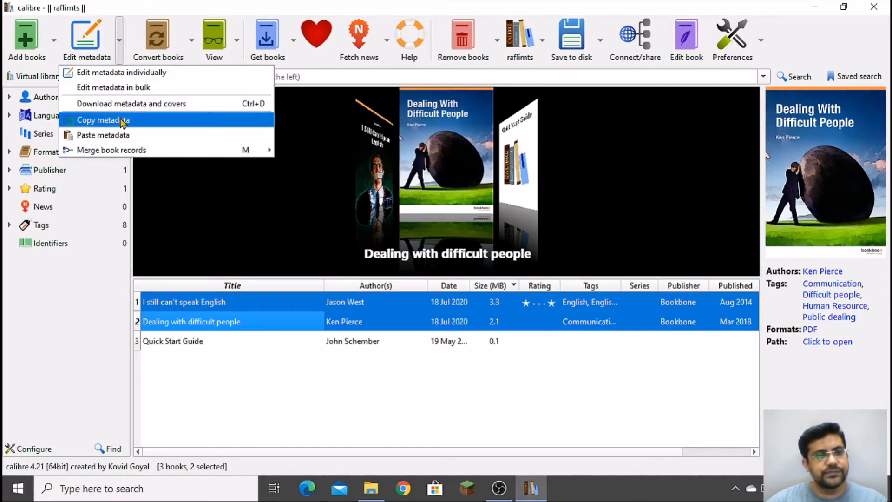
click(279, 392)
- Copy the metadata of "I still can't speak English" and paste it onto the "Quick Start Guide" book
click(227, 302)
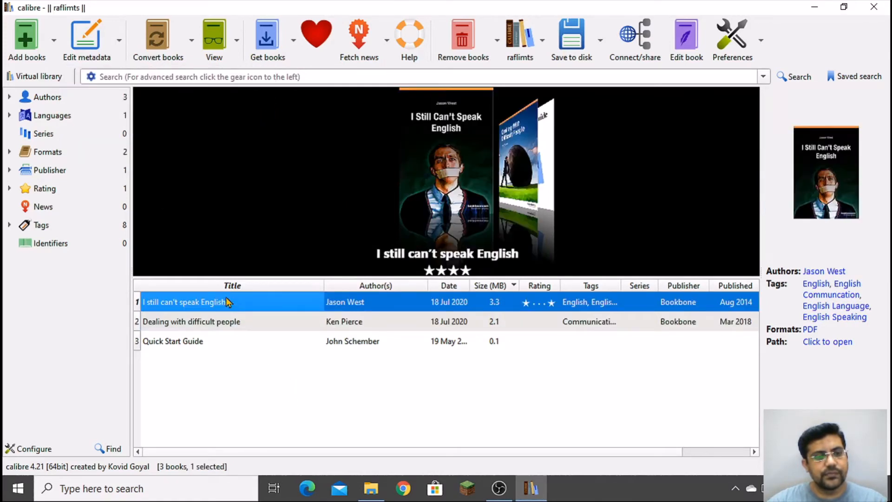
click(119, 40)
click(138, 122)
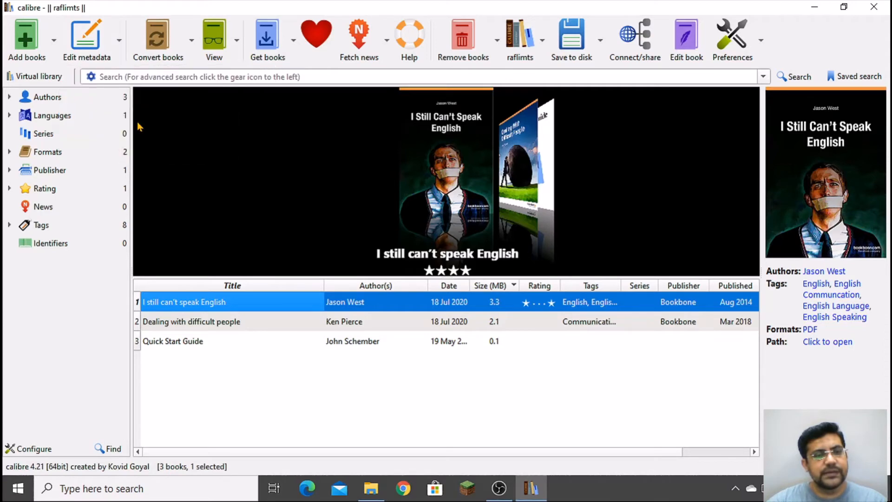
click(120, 55)
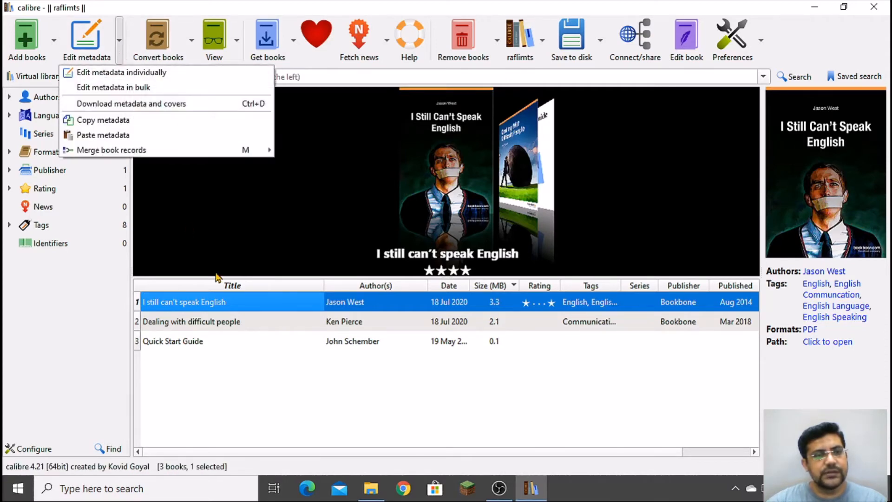
click(221, 342)
click(119, 40)
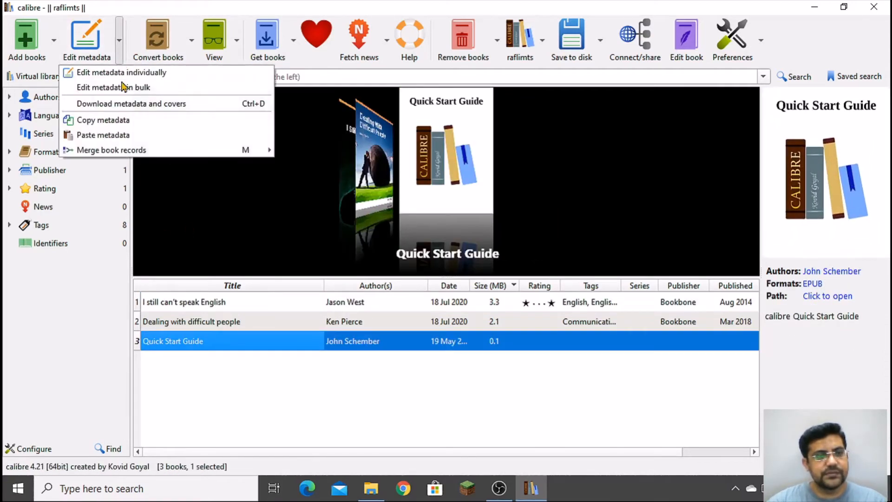
click(141, 134)
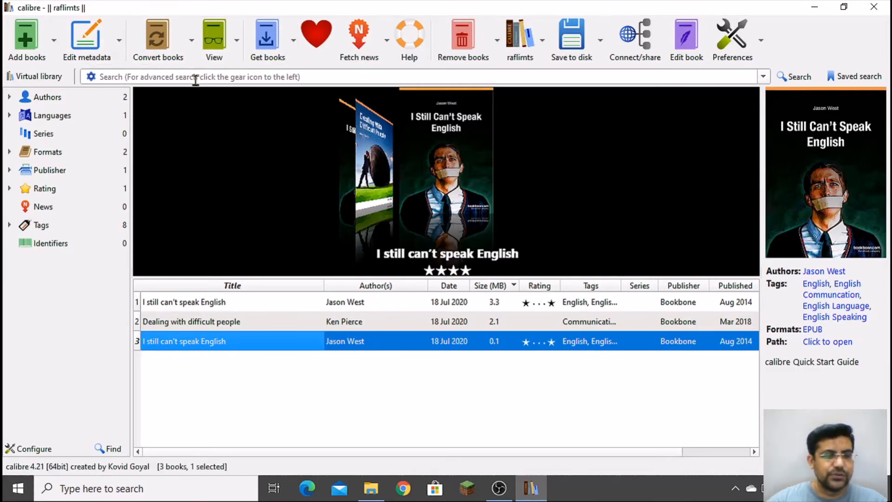
- Look through the available options for editing metadata, adding books and converting books
click(119, 41)
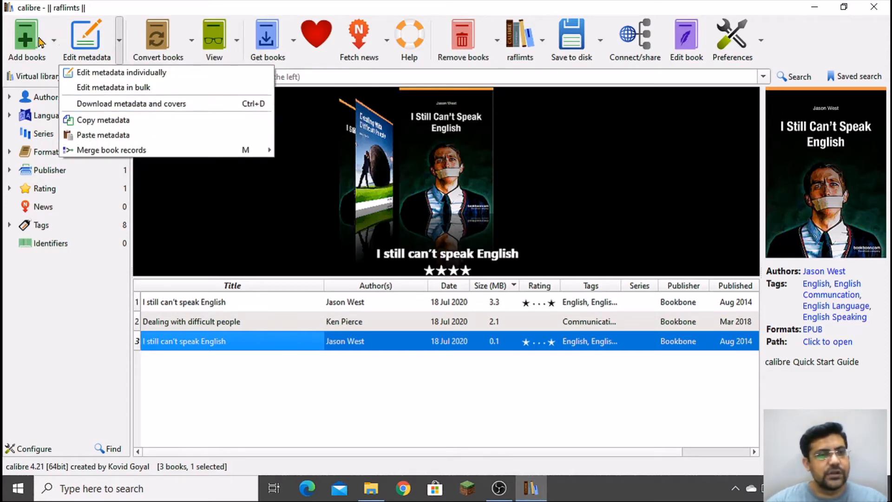
click(54, 41)
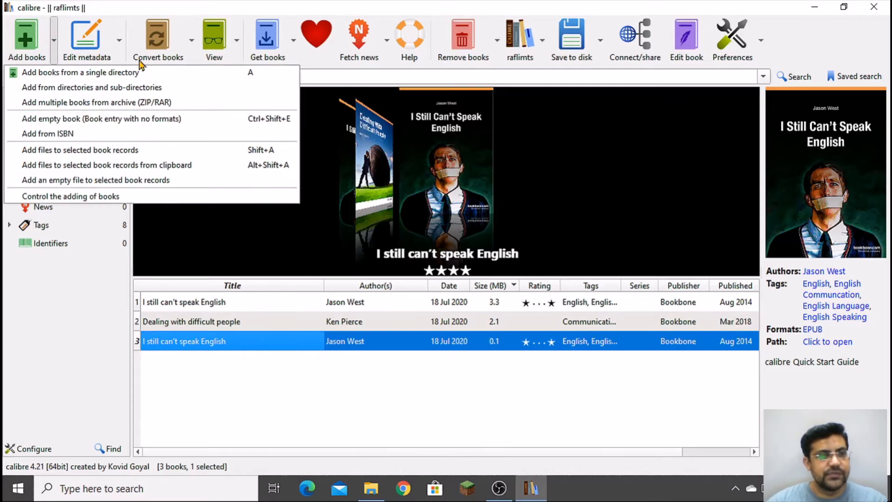
click(120, 42)
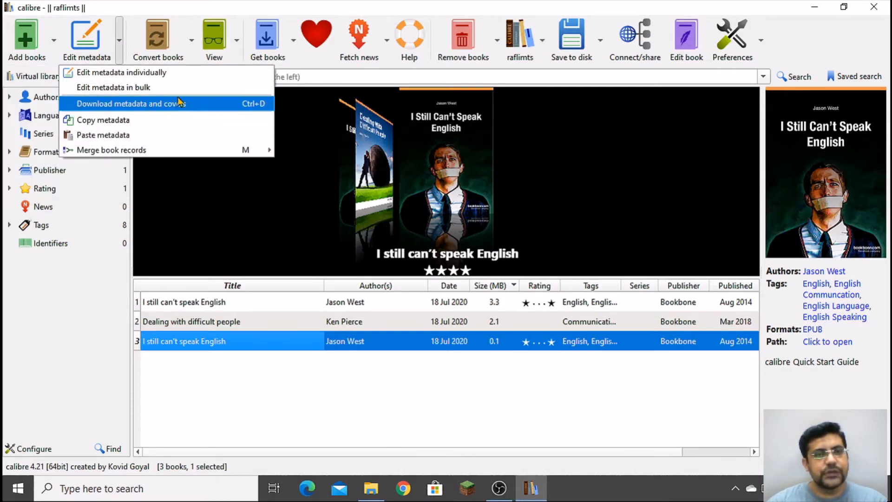
click(191, 43)
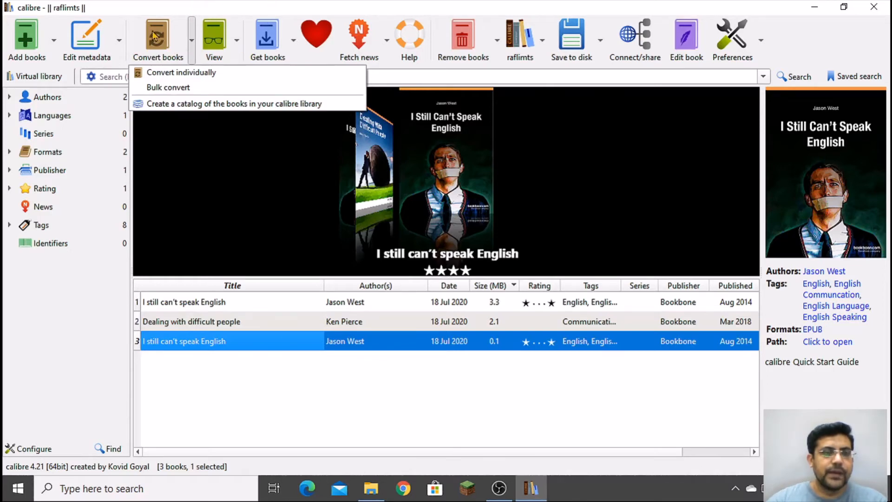
click(185, 177)
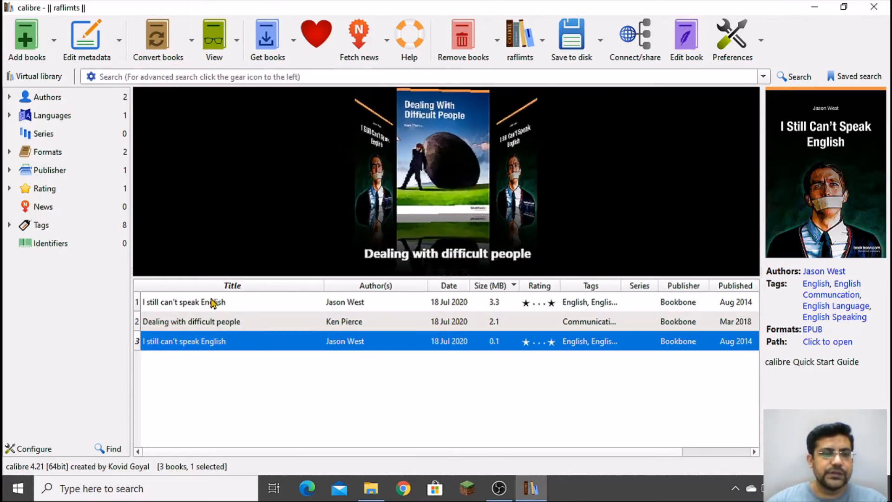
- Review the conversion and viewing options with the PDF book "I still can't speak English" selected, and clear the book selection
click(209, 302)
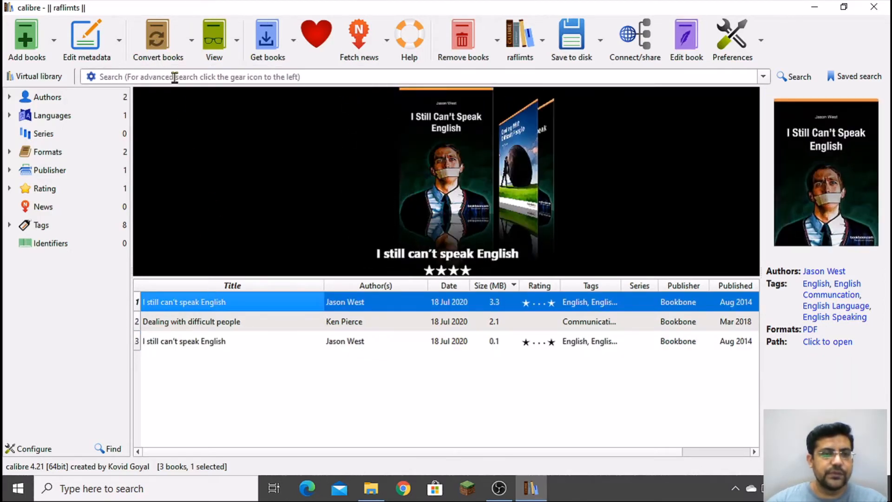
click(192, 40)
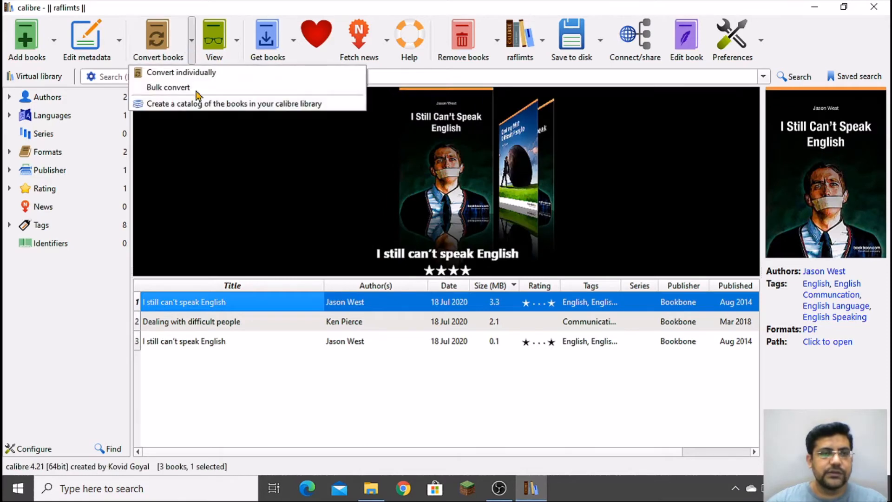
click(238, 41)
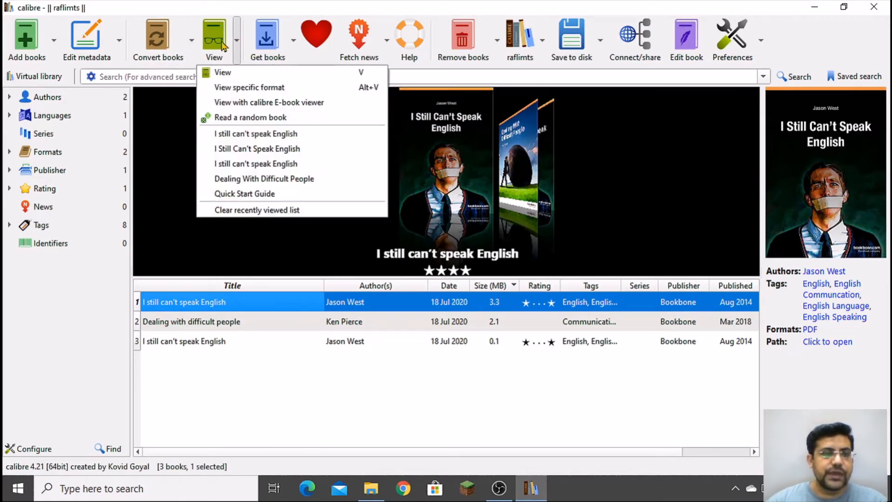
click(220, 44)
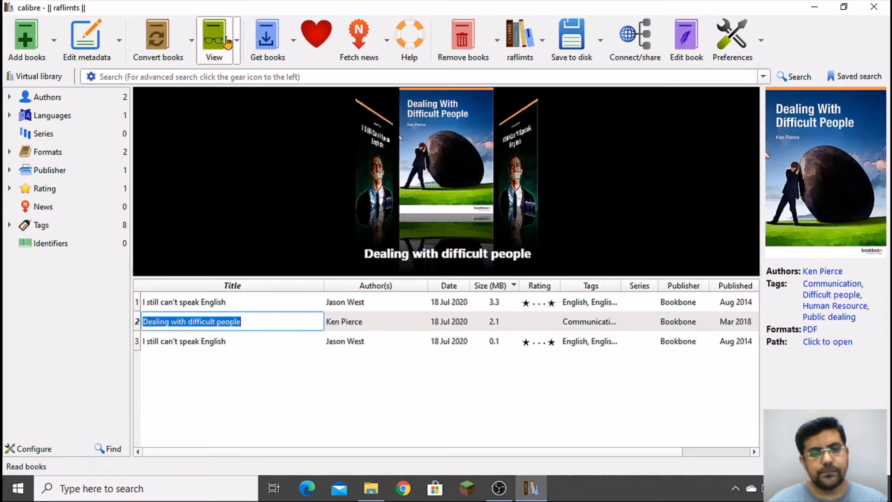
click(303, 391)
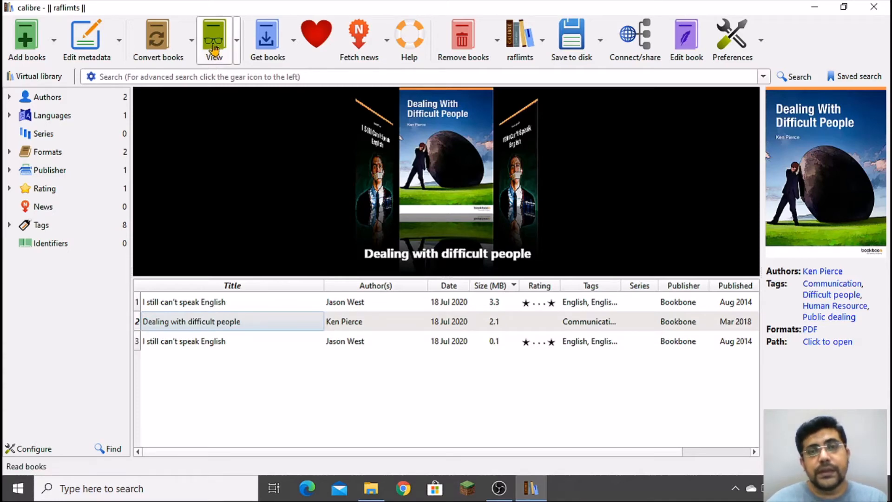
- Open the online store search for getting e-books and dismiss its introductory notice
click(269, 35)
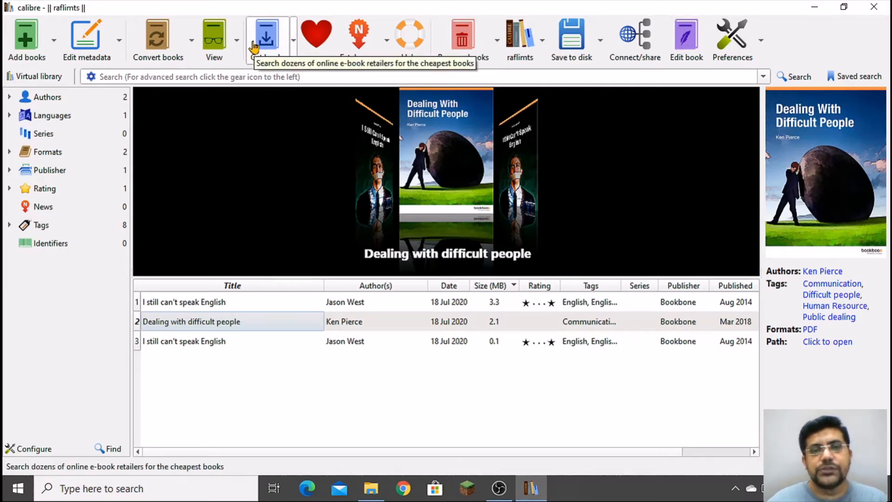
click(255, 46)
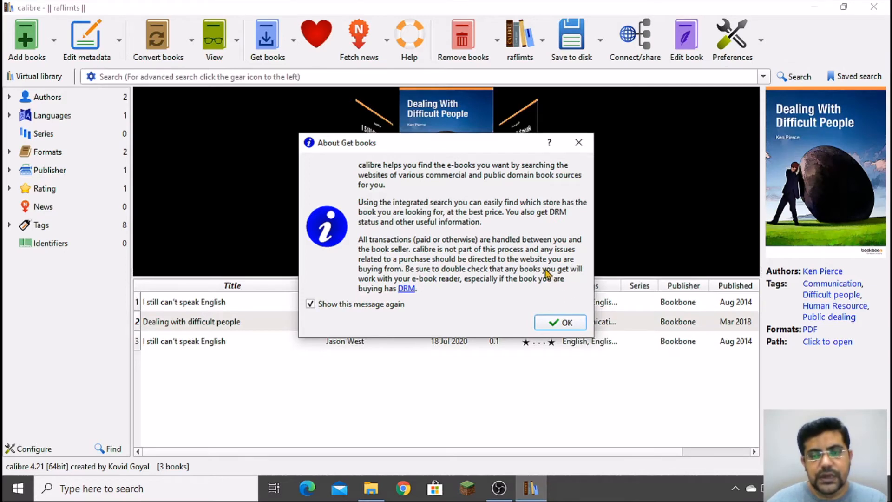
click(567, 321)
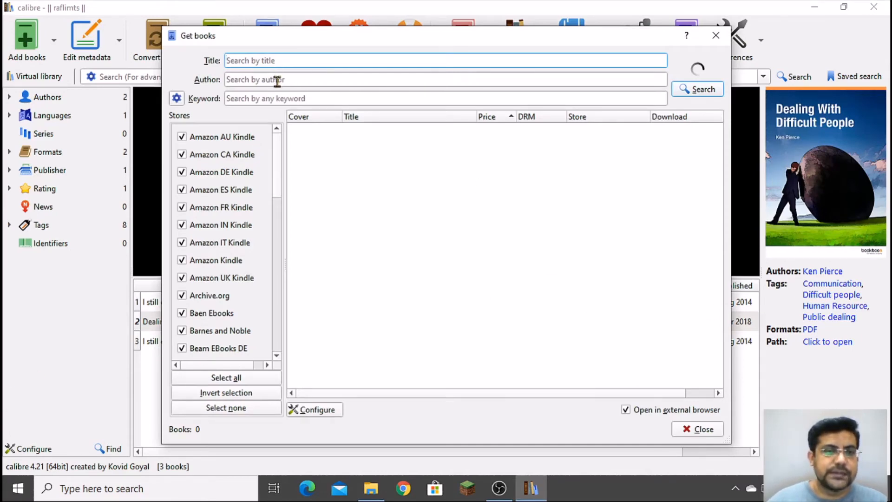
- Try entering the exact phrase "human resource management" in the advanced store search, and clear the phrase
click(176, 98)
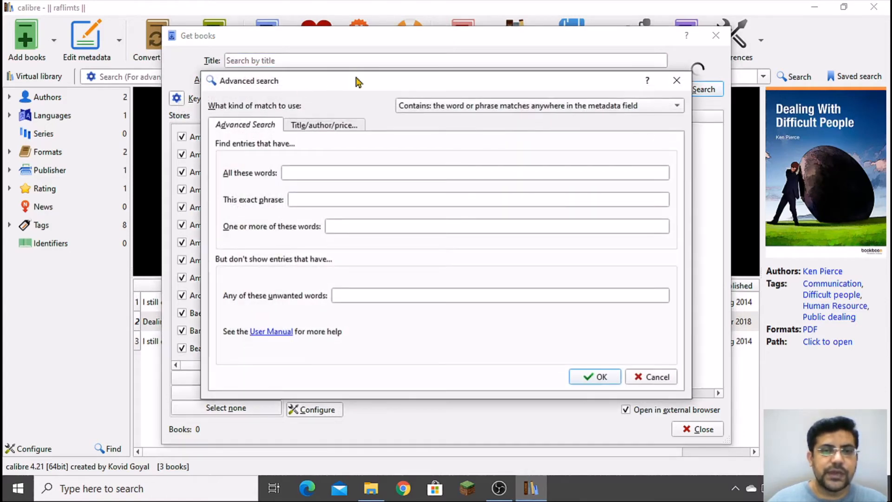
drag(361, 63, 363, 34)
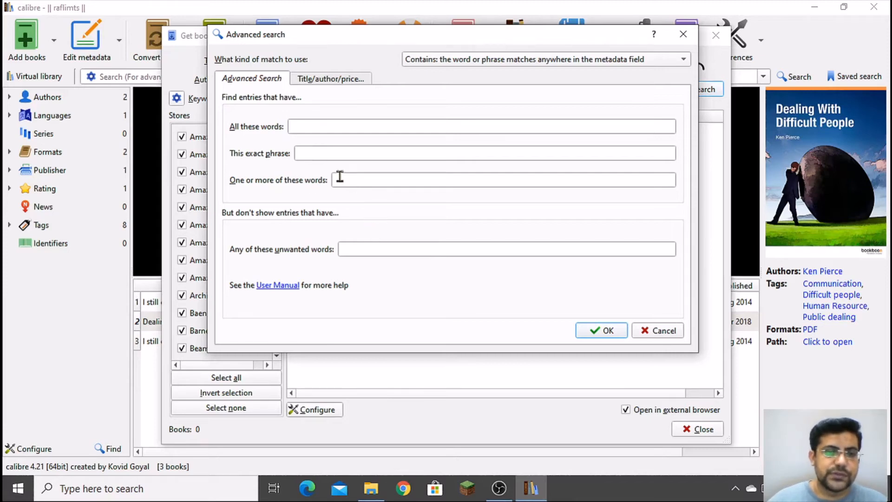
click(325, 154)
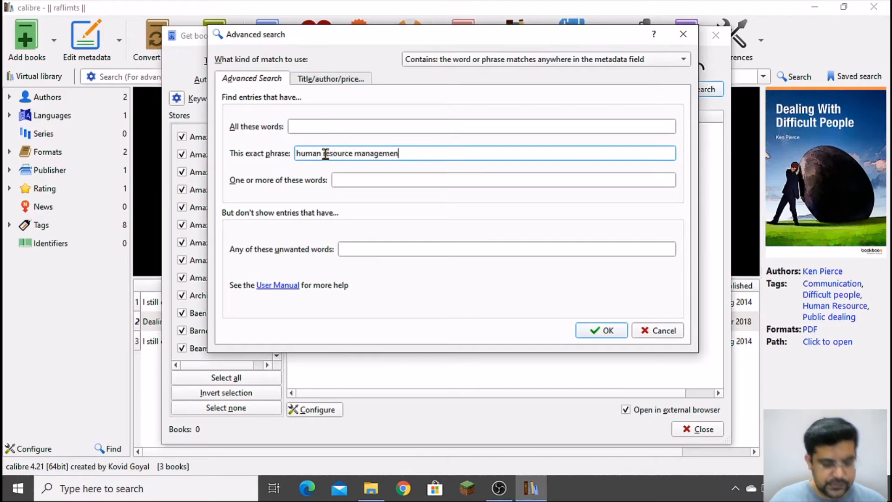
key(ctrl+a)
key(BackSpace)
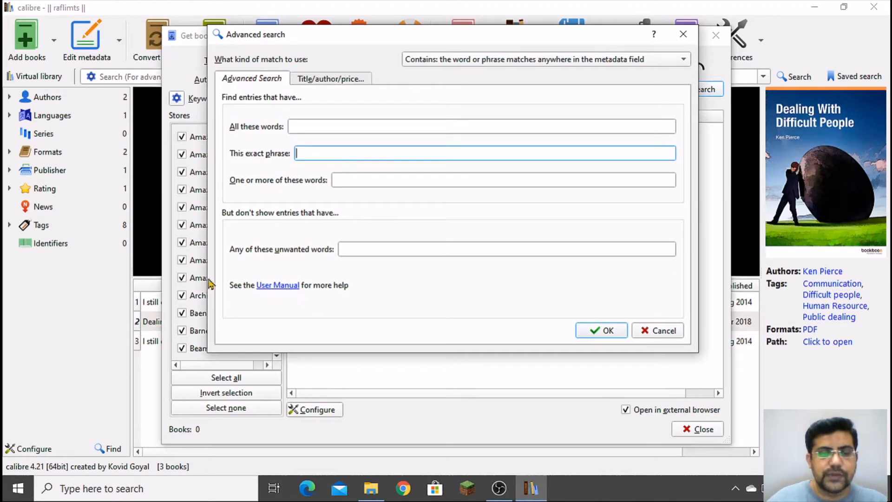
- Consult the user manual linked from the advanced search in the browser, return to calibre and cancel the advanced search
right_click(281, 290)
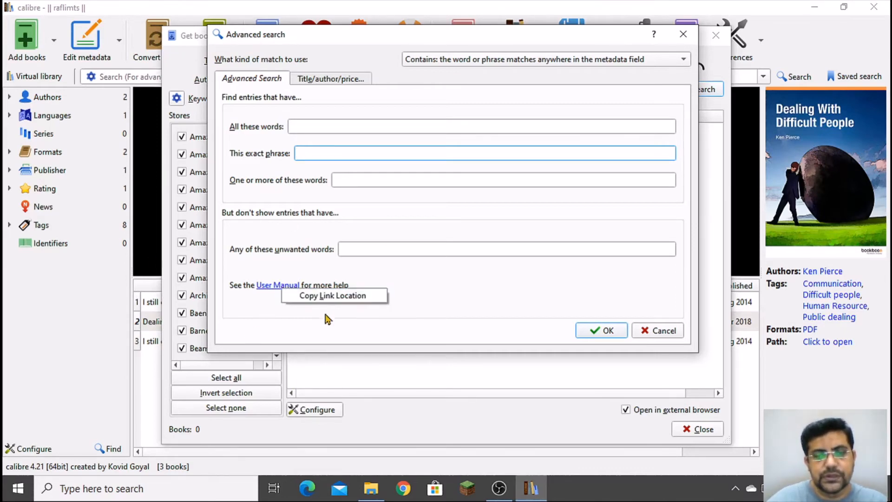
click(289, 295)
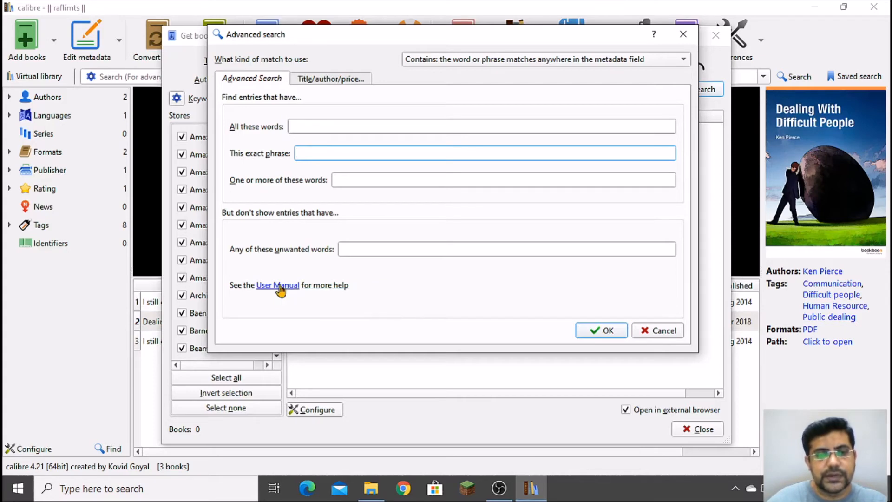
click(280, 286)
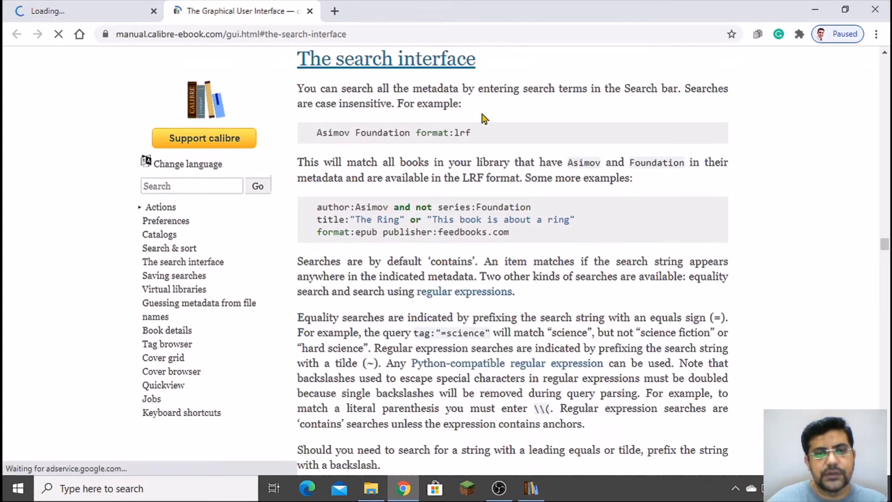
scroll(312, 266, up, 15)
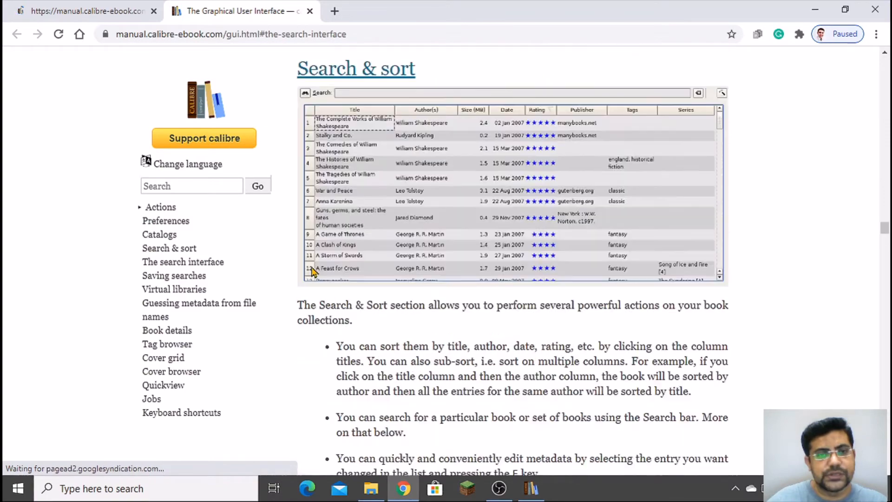
scroll(450, 314, up, 15)
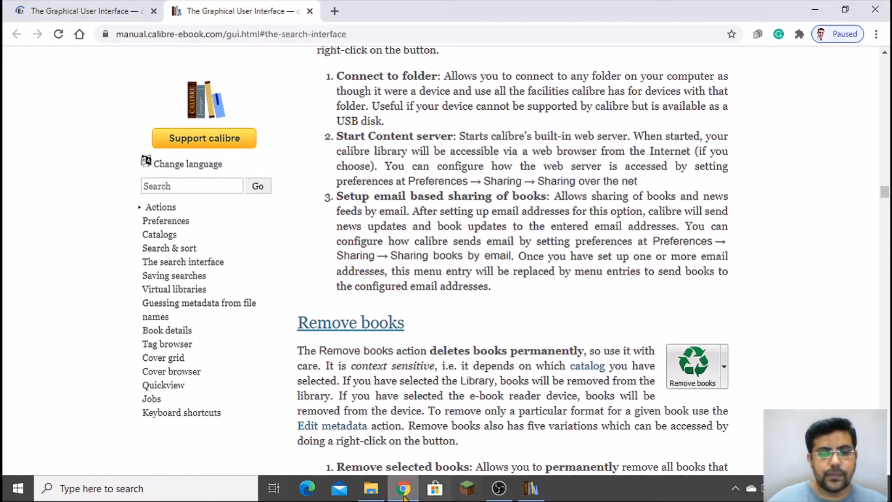
click(529, 488)
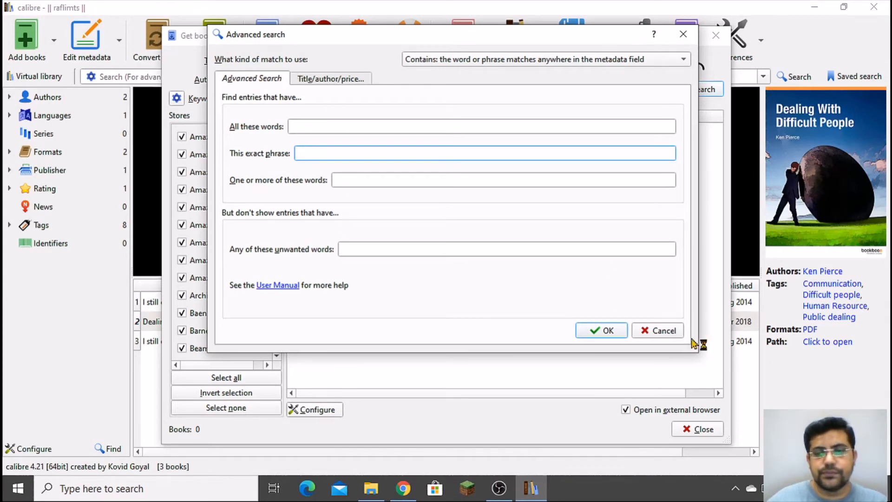
click(677, 337)
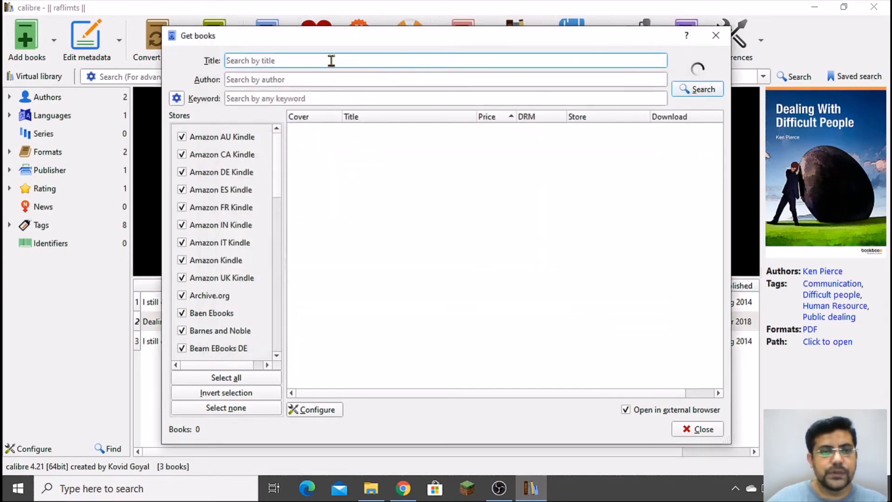
- Search all listed stores for books with the title "human resource management"
text(human resource management)
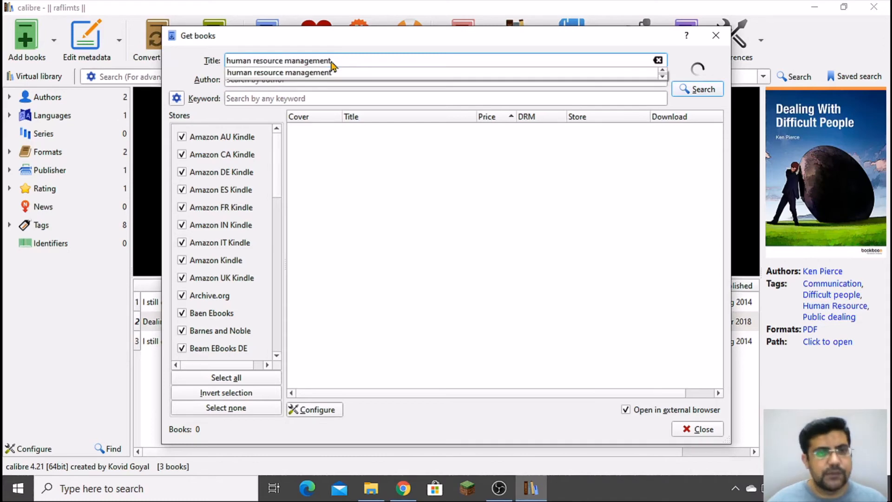
click(303, 72)
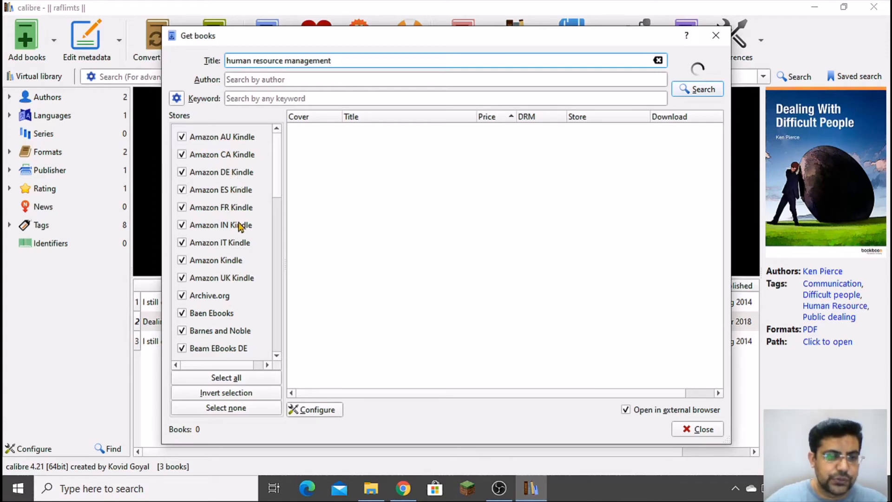
scroll(242, 284, down, 1)
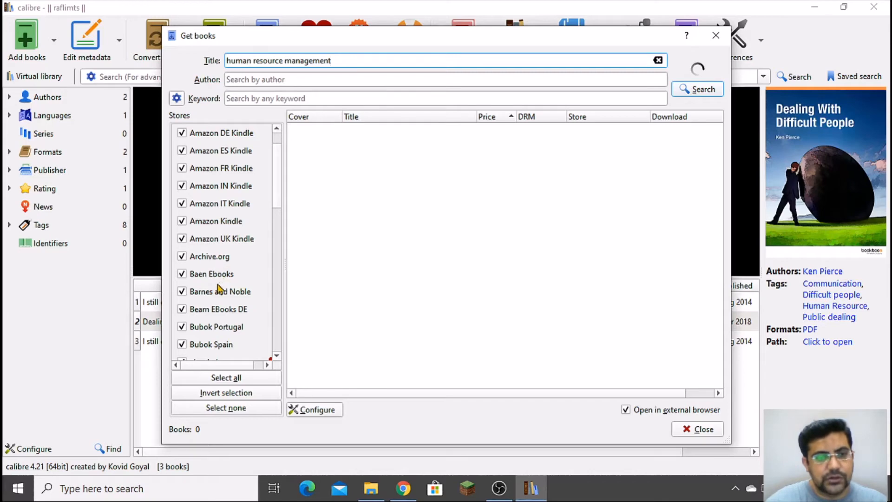
scroll(204, 291, down, 1)
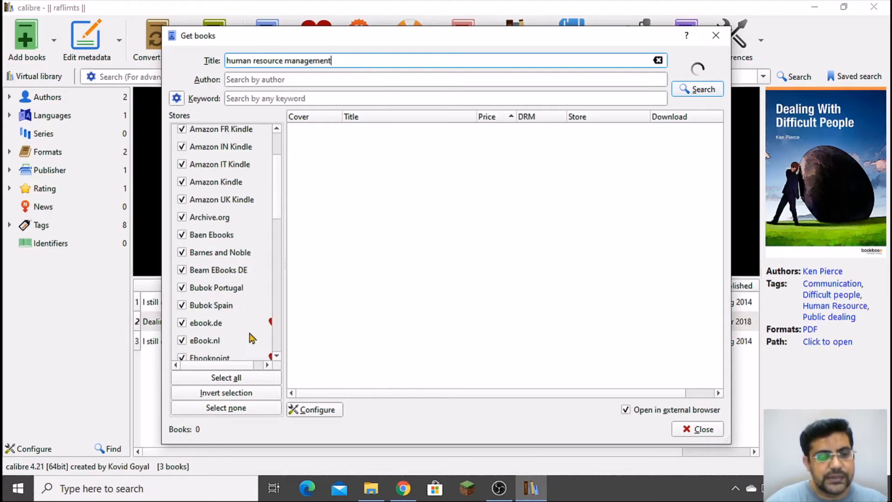
scroll(251, 330, down, 1)
drag(213, 364, 241, 369)
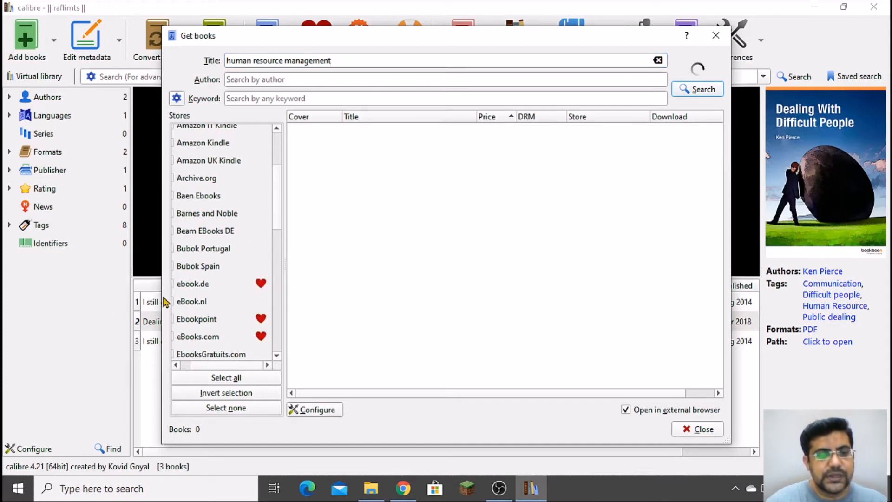
click(232, 374)
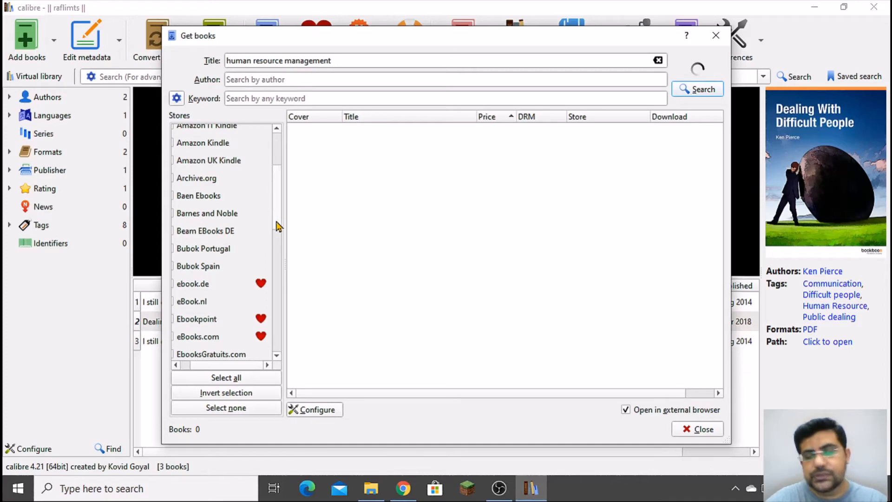
drag(277, 226, 250, 352)
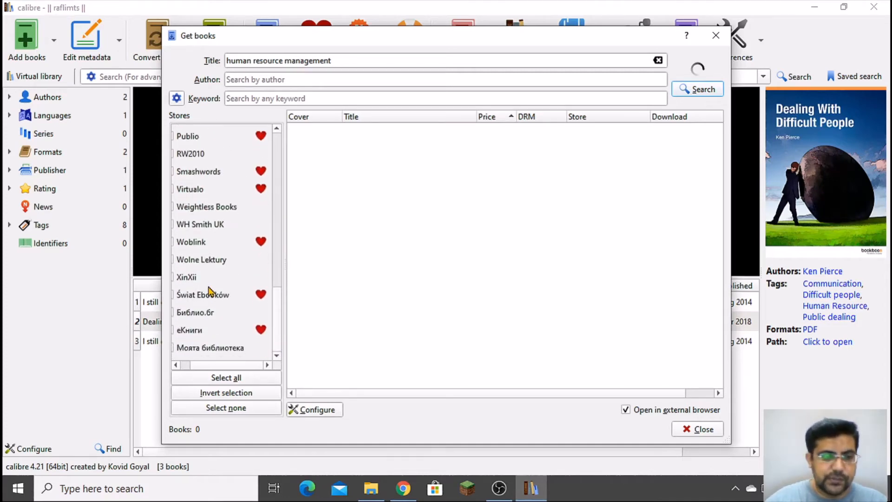
drag(277, 331, 295, 119)
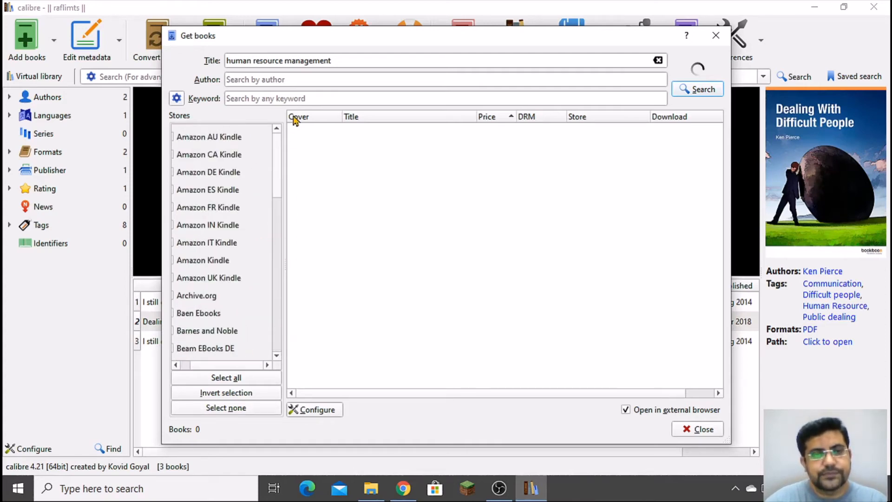
click(218, 376)
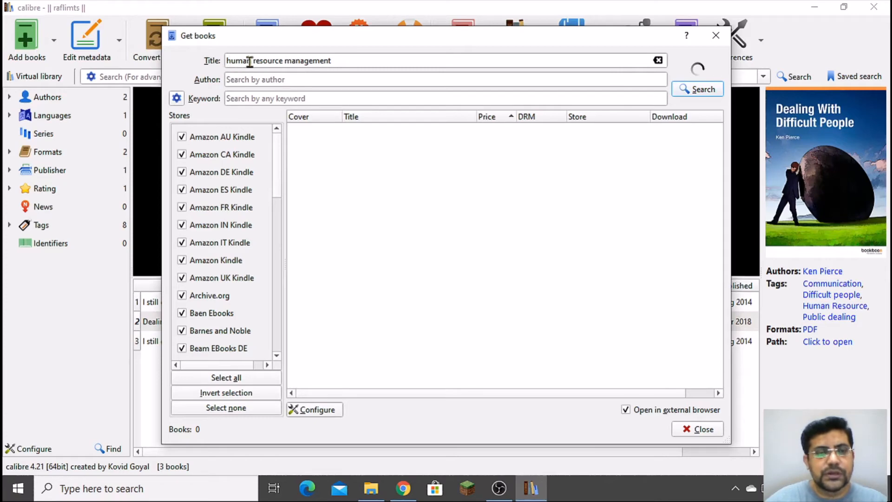
click(690, 89)
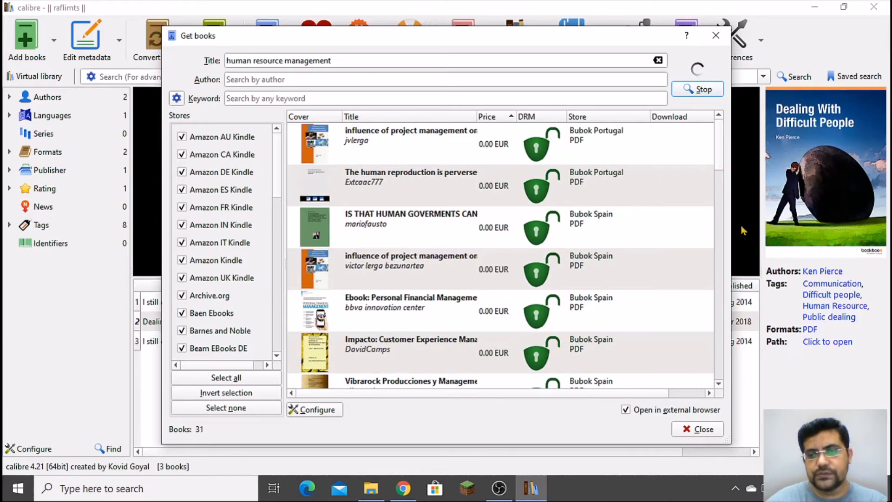
- Download the free Archive.org book "A guide to integrating competencies into Montana's human resource programs" as PDF, and close the store search
drag(723, 161, 721, 205)
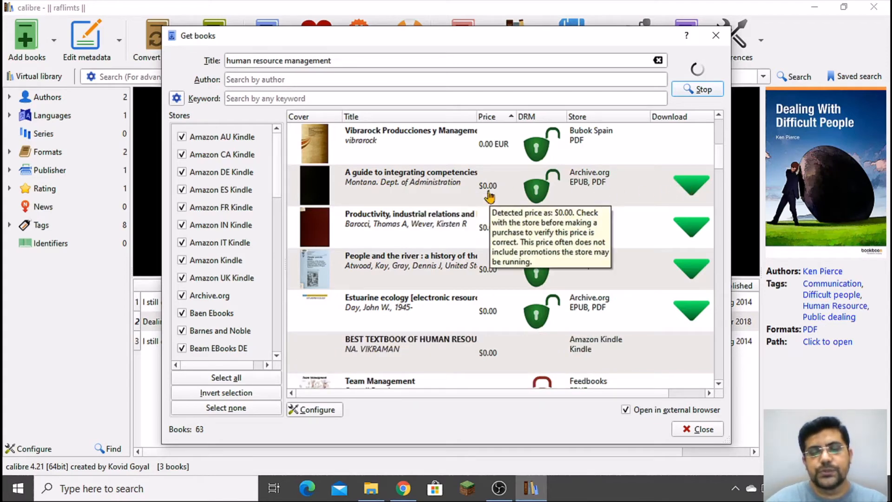
mouse_move(546, 197)
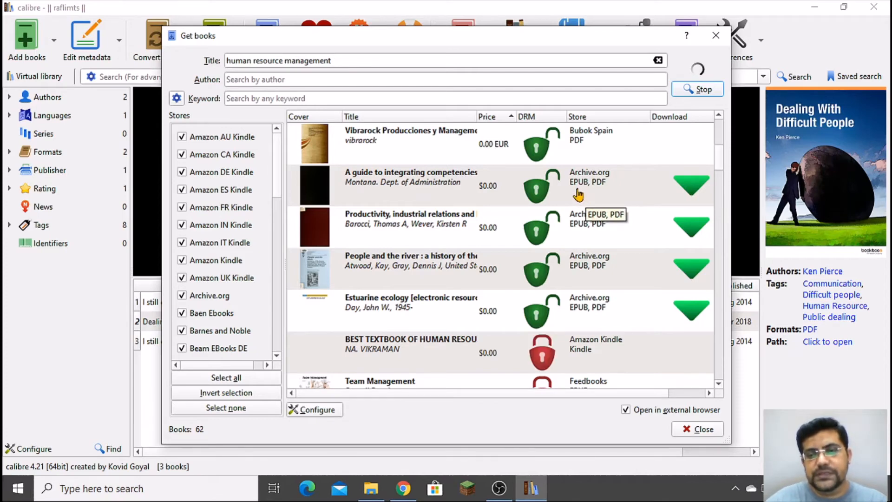
right_click(687, 189)
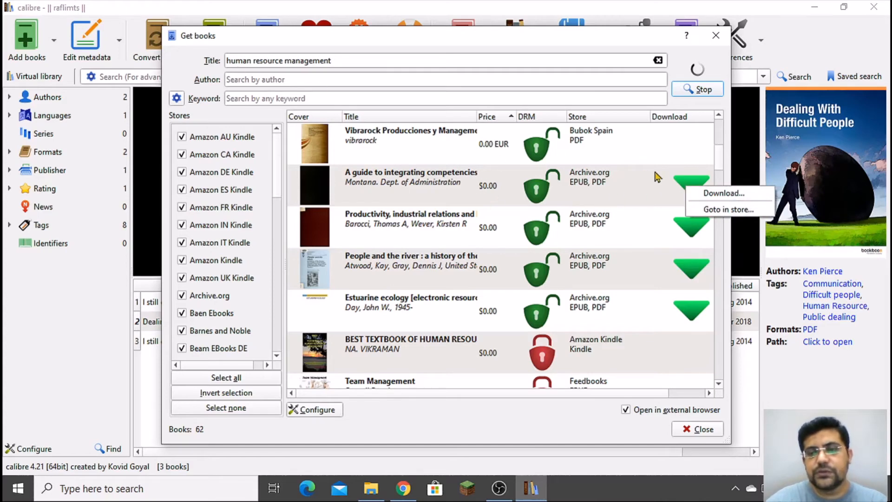
click(709, 195)
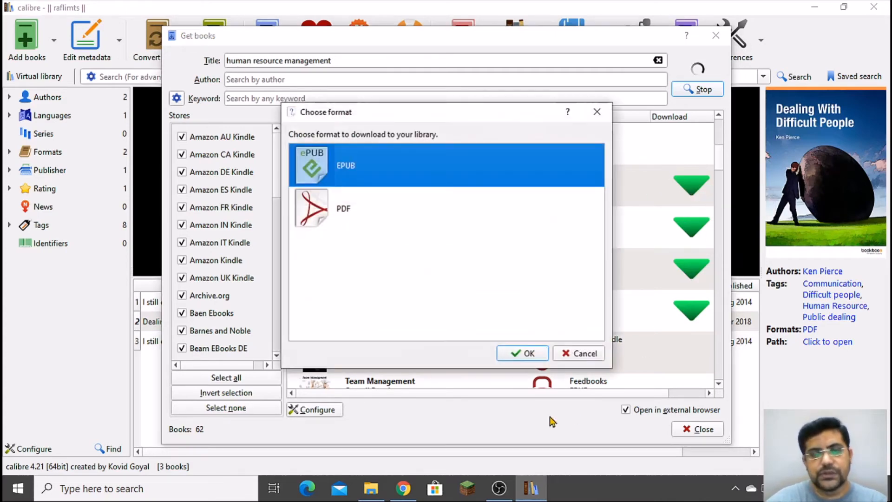
click(327, 215)
click(530, 355)
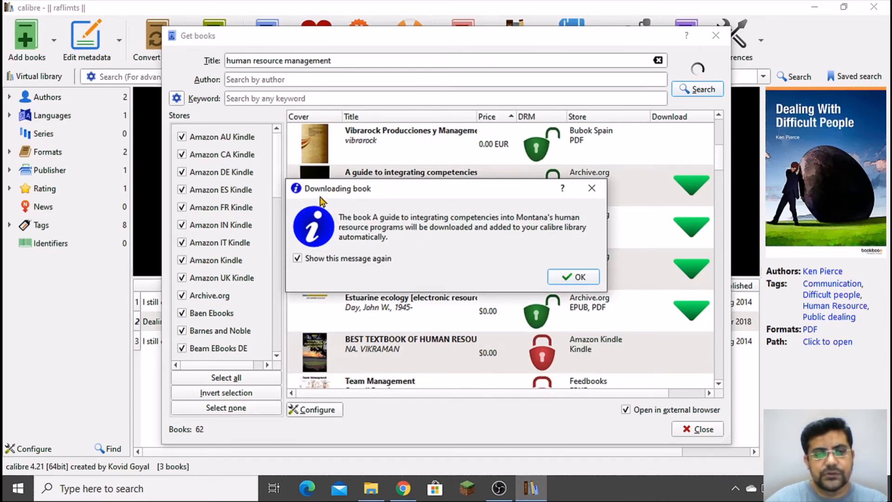
click(576, 281)
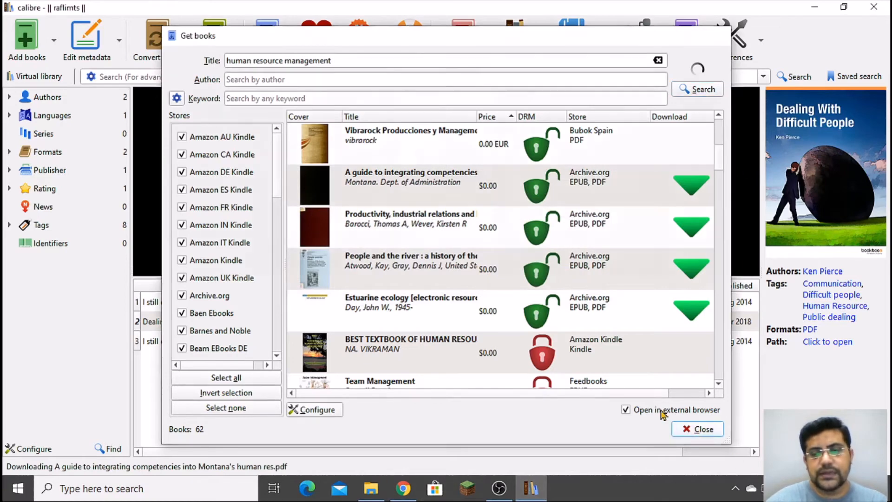
click(698, 430)
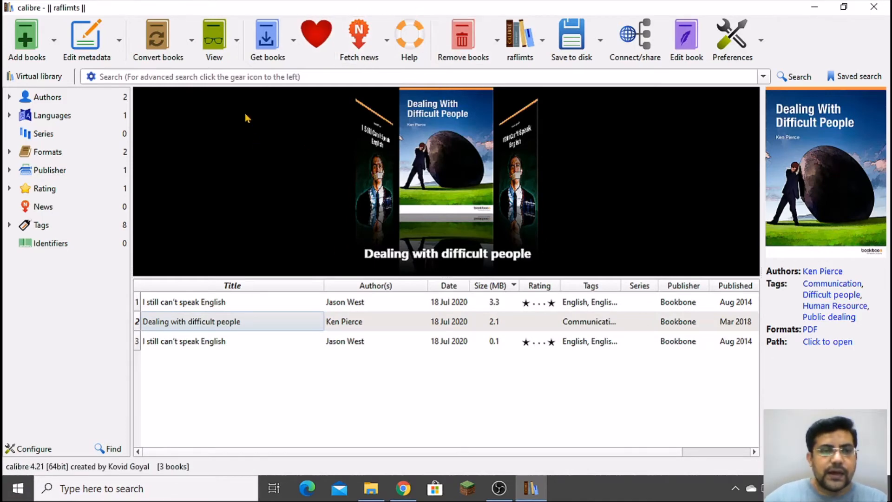
- Review the available options for getting books, and select the downloaded Montana human resources guide in the library
click(294, 40)
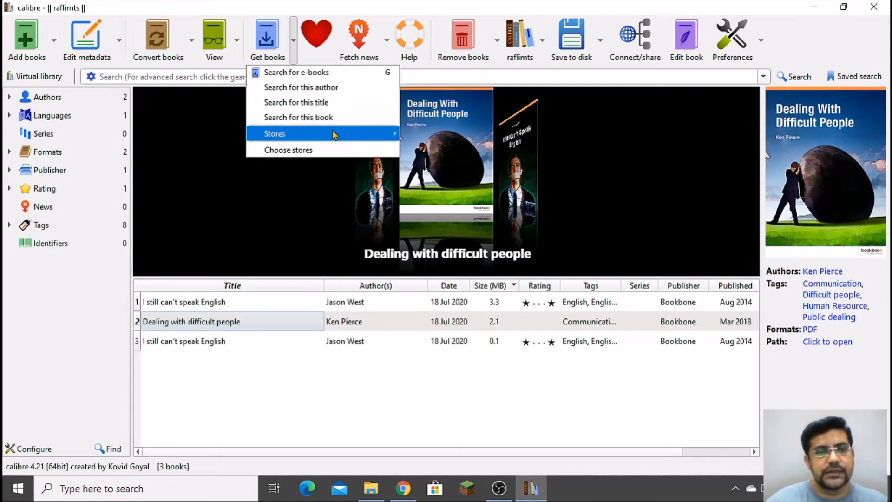
mouse_move(320, 139)
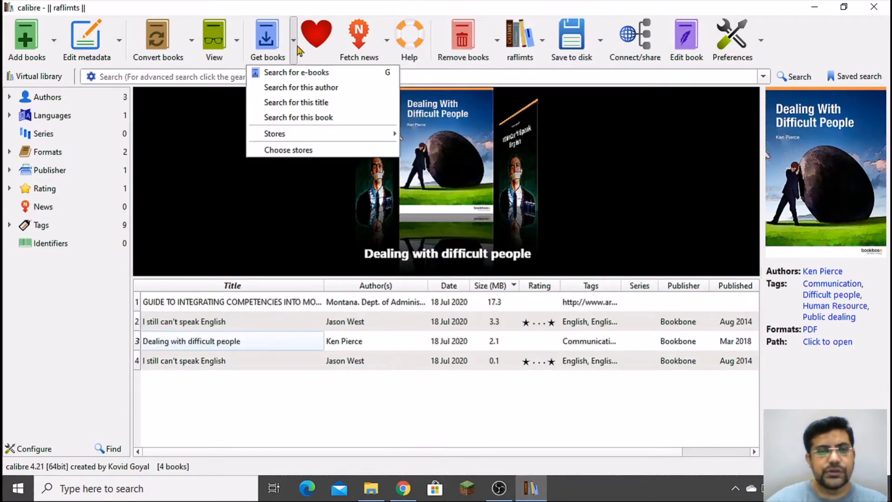
click(335, 6)
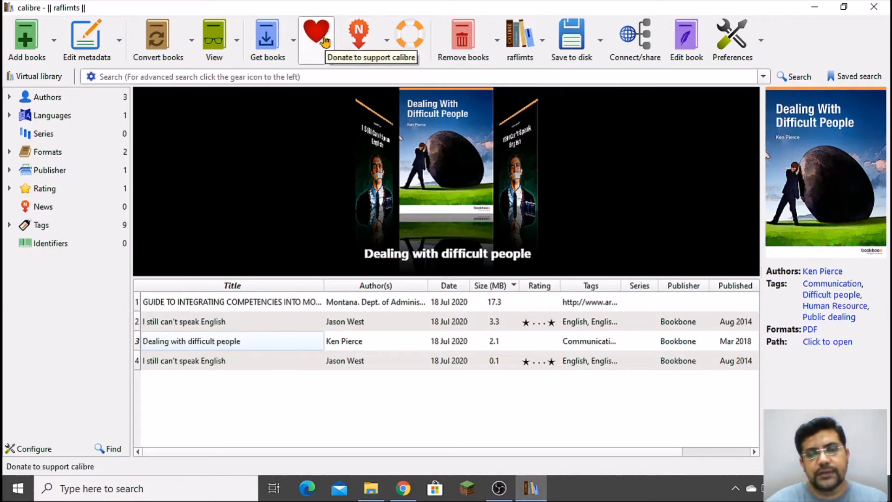
click(287, 307)
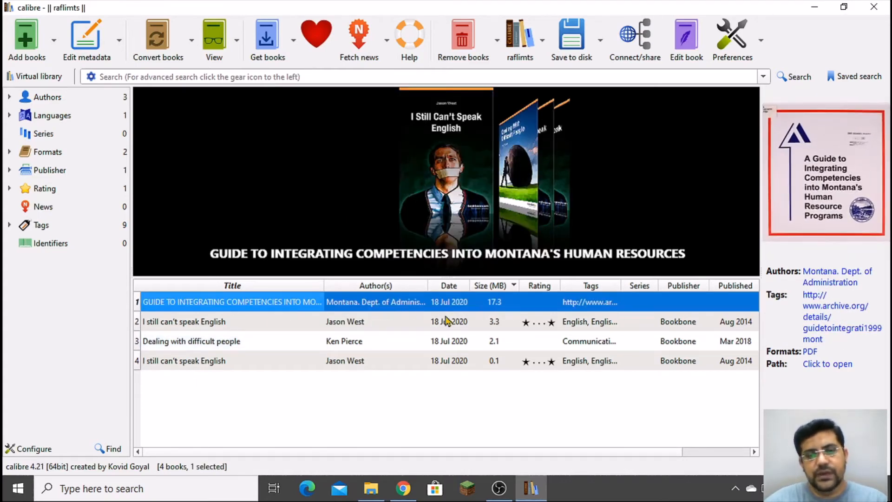
- Open the PDF of the Montana human resources guide from the book list for viewing, and close the viewer
click(293, 304)
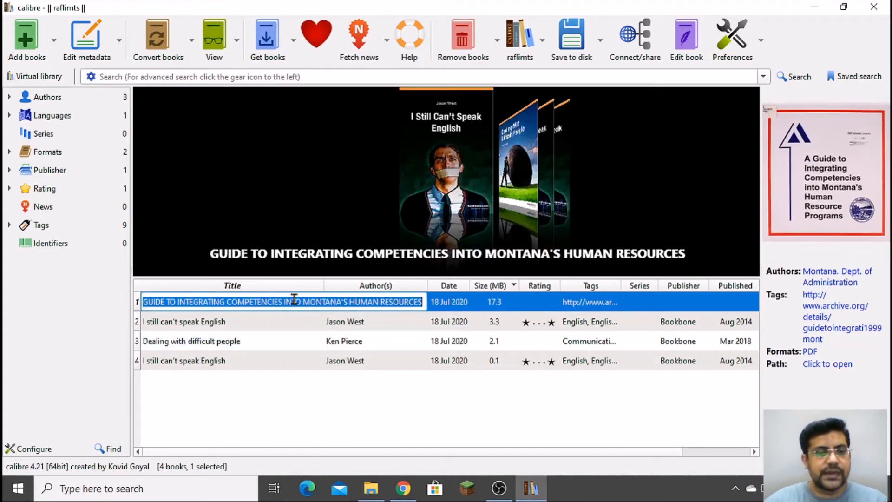
click(338, 394)
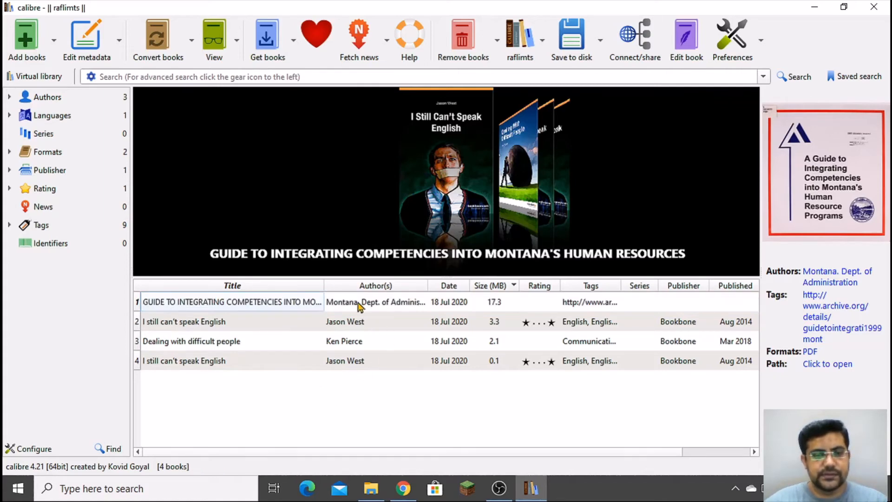
click(320, 306)
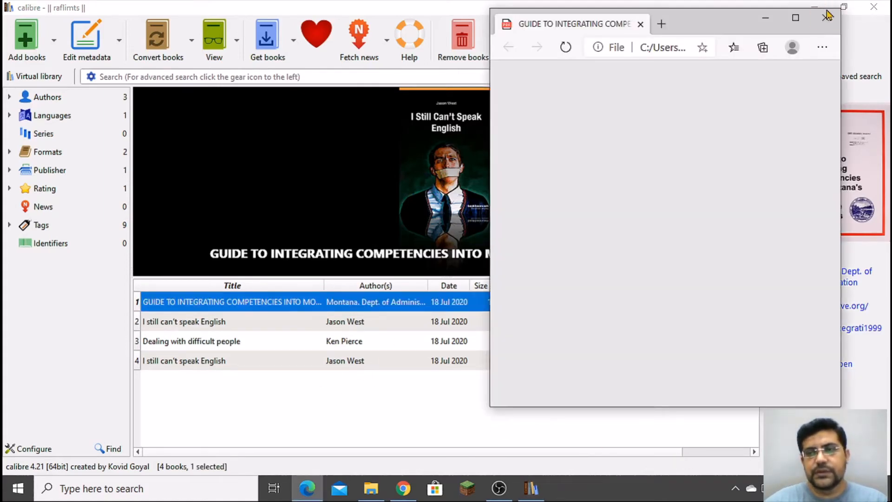
click(827, 16)
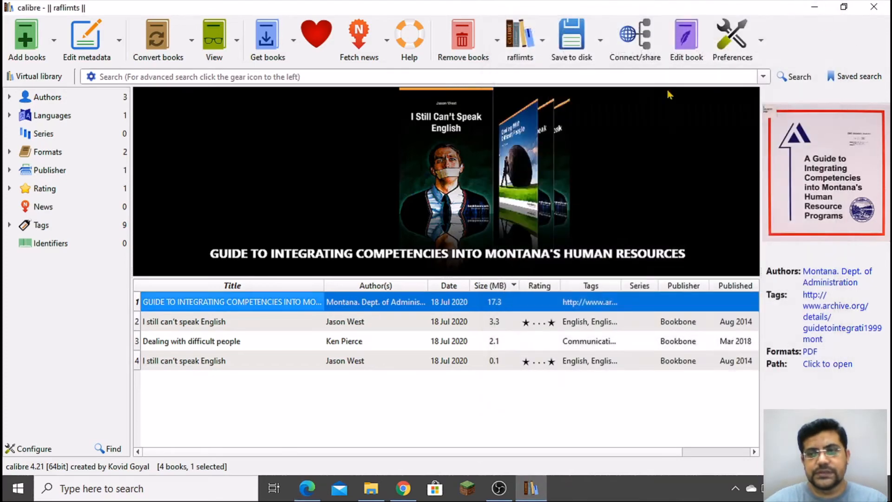
click(283, 303)
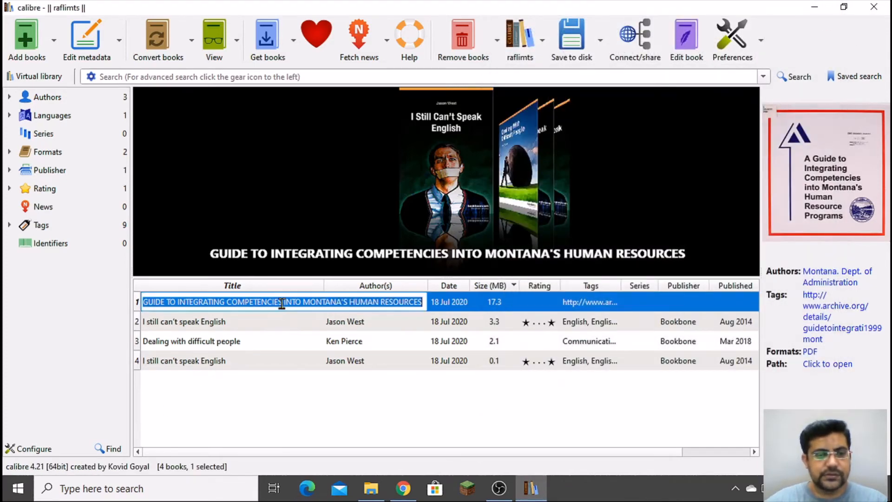
click(393, 417)
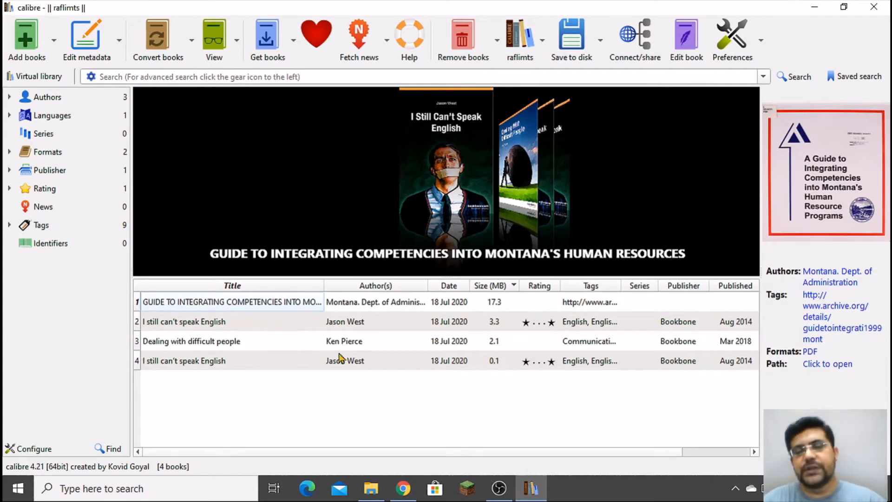
click(402, 305)
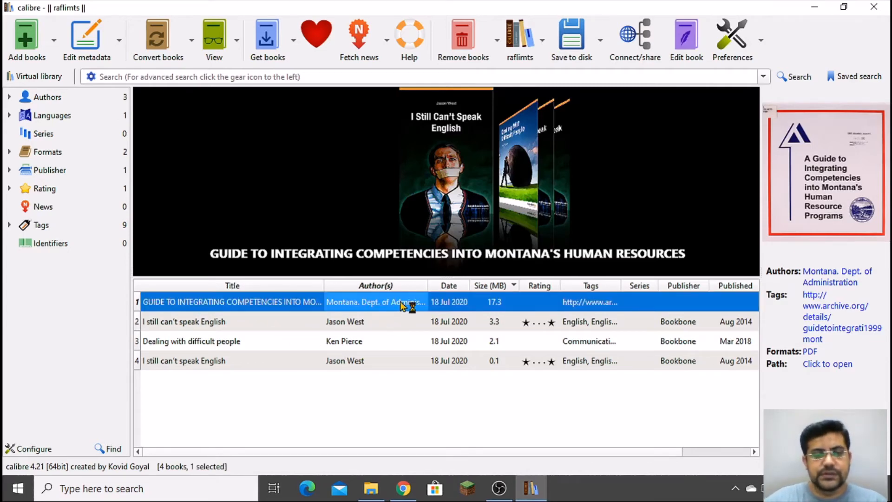
click(828, 19)
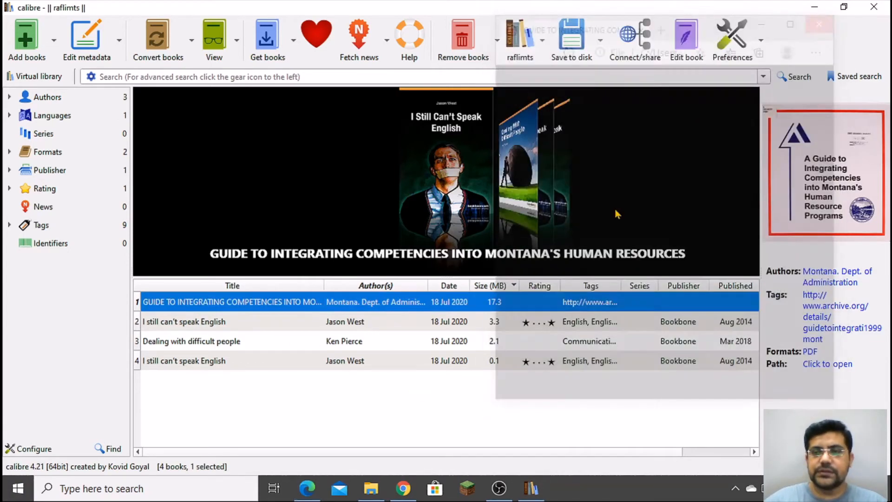
- Open the Montana guide's author and the second book's title for inline editing, and exit the fields without entering anything
click(407, 303)
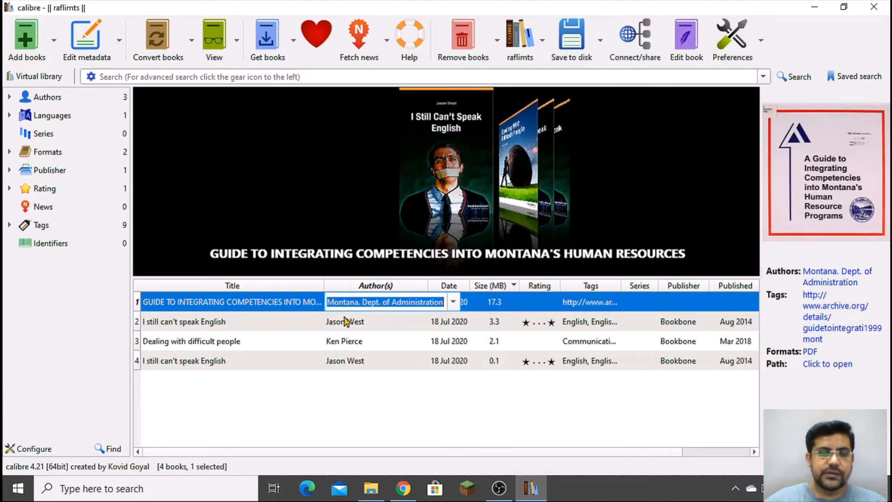
click(479, 304)
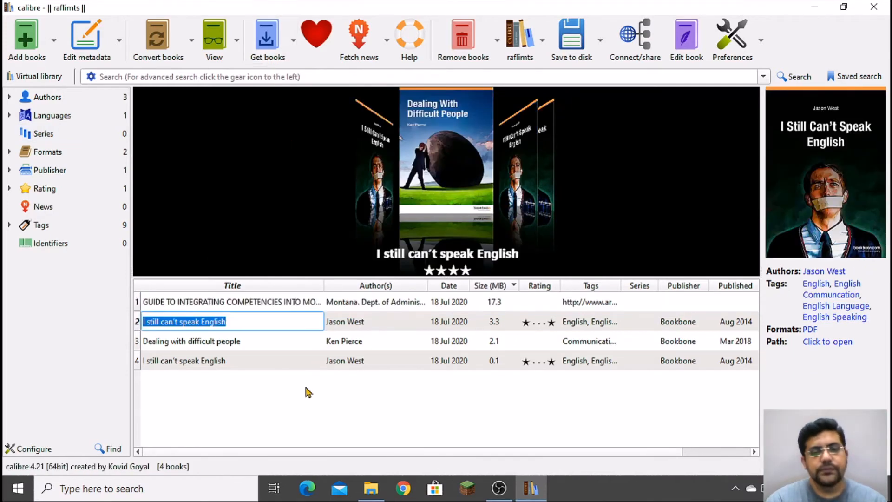
click(306, 387)
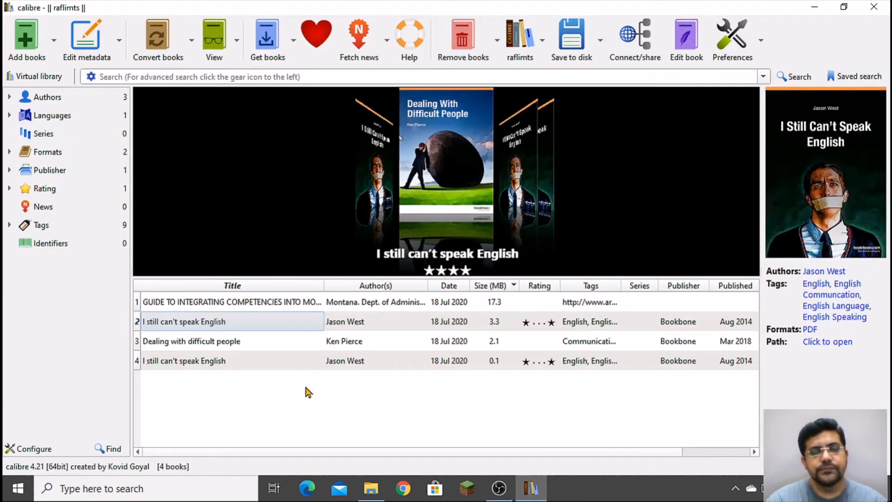
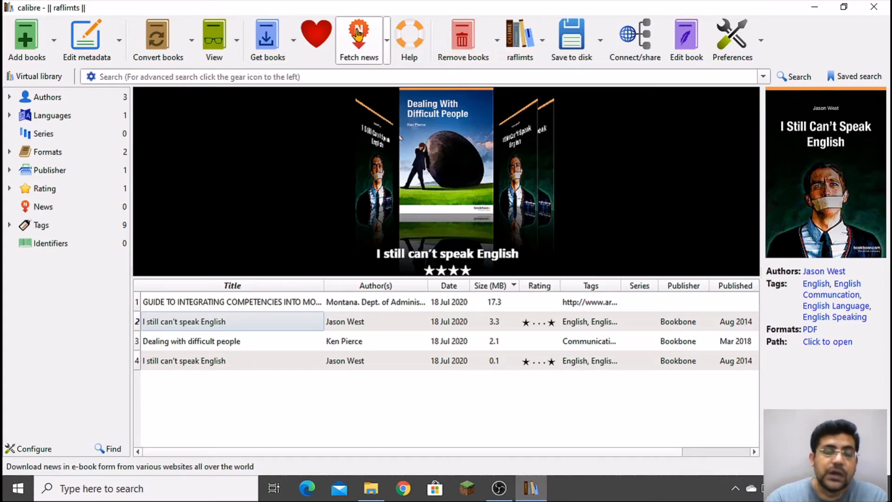
- Open the news download scheduler and select the Dawn newspaper under English (Pakistan)
click(358, 32)
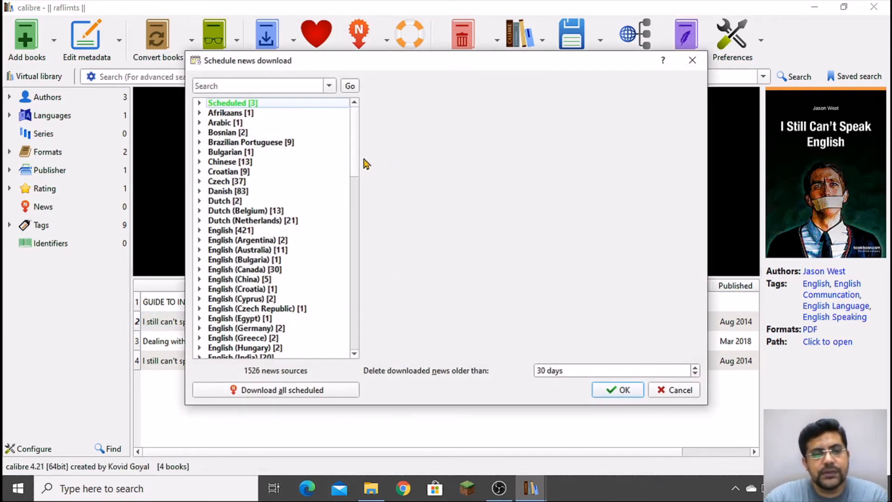
scroll(251, 340, down, 1)
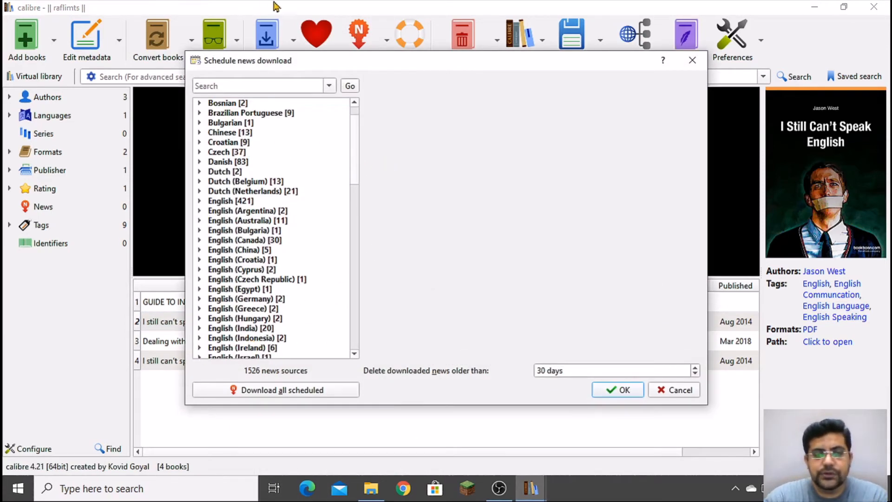
scroll(225, 334, down, 1)
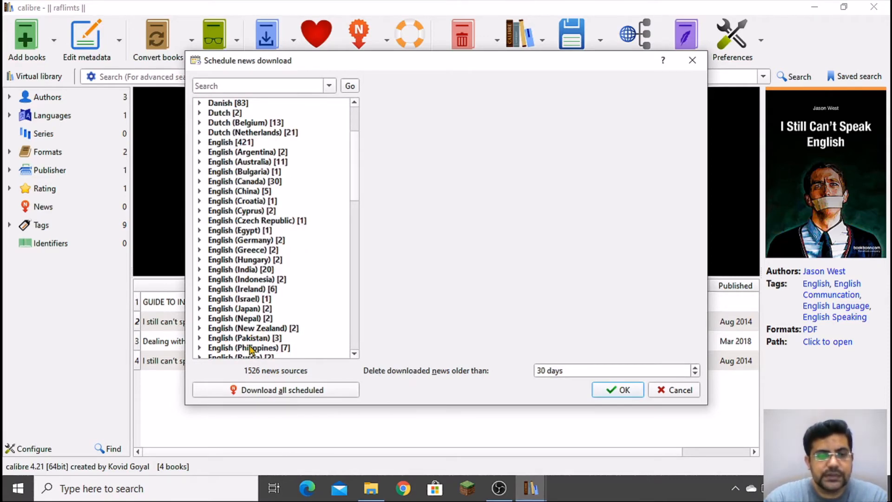
click(199, 339)
scroll(290, 337, down, 2)
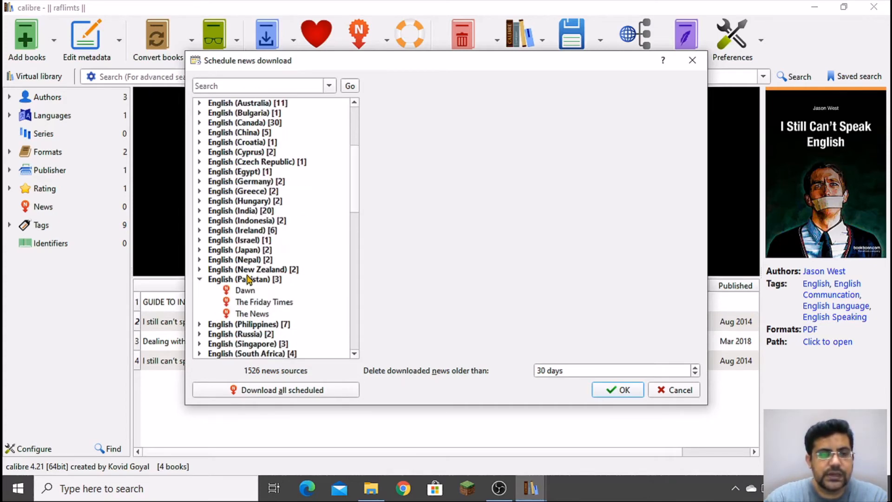
click(247, 291)
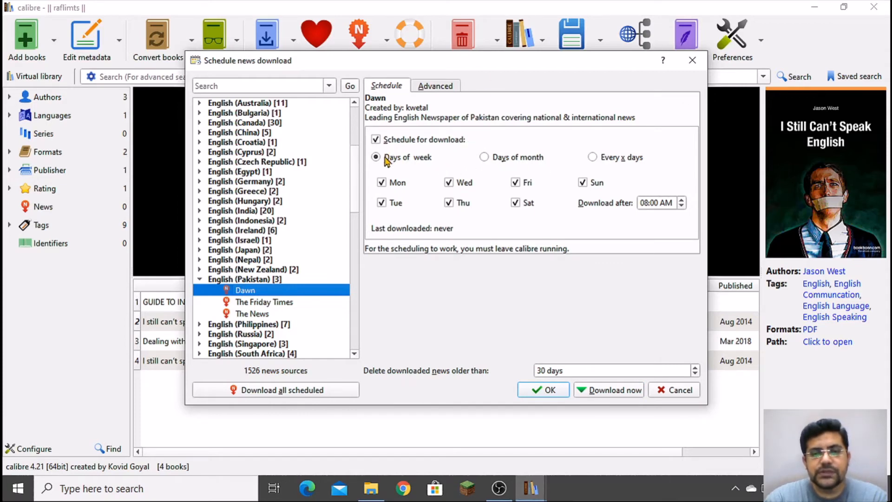
- Review the days-of-month and every-x-days schedule options for Dawn, and return to the days-of-week schedule
click(484, 158)
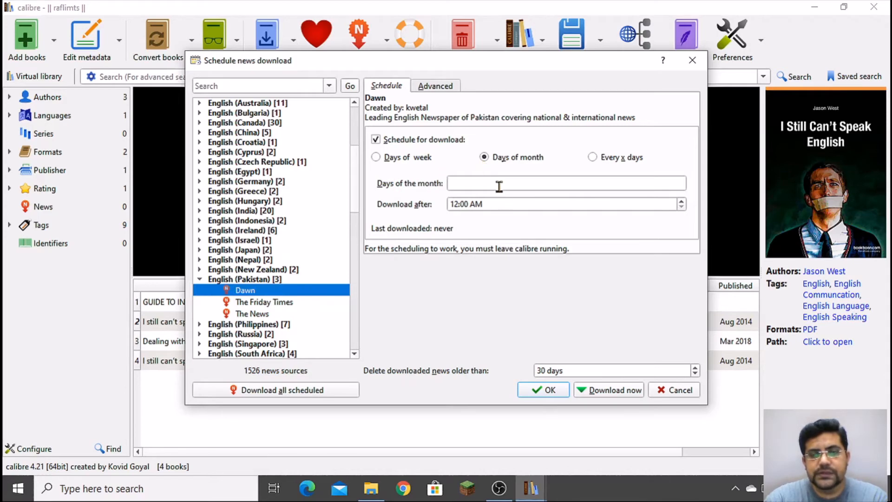
click(594, 158)
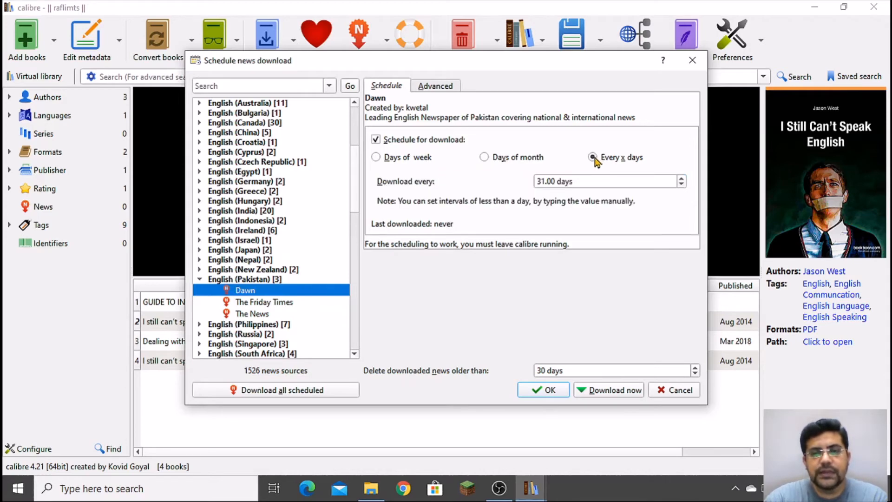
click(540, 181)
text(3)
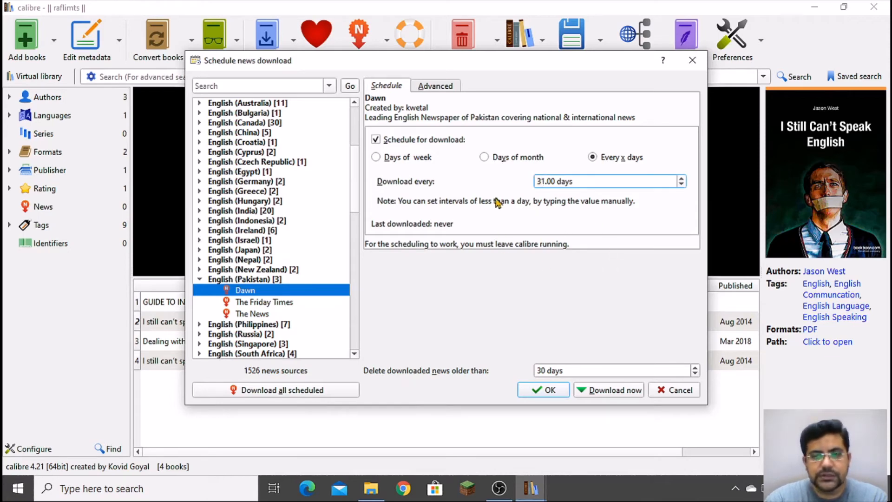
click(396, 161)
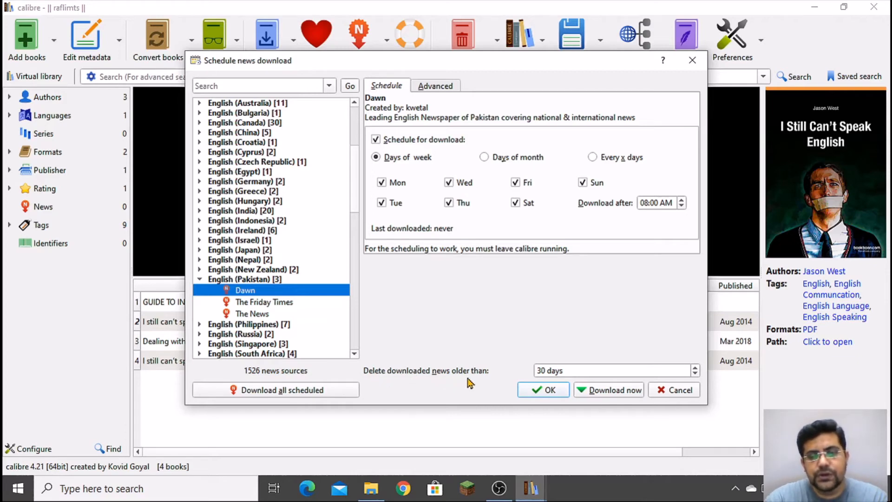
- Set downloaded news older than 60 days for deletion, and confirm the news schedule
click(549, 371)
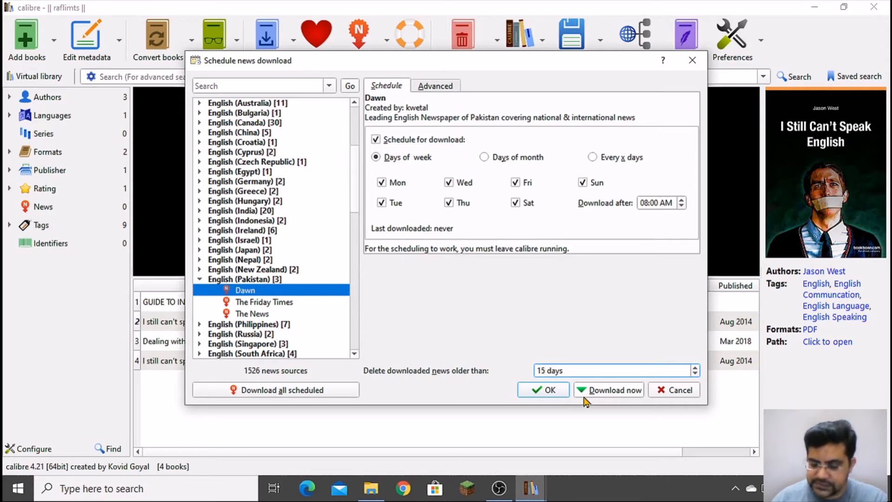
text(60)
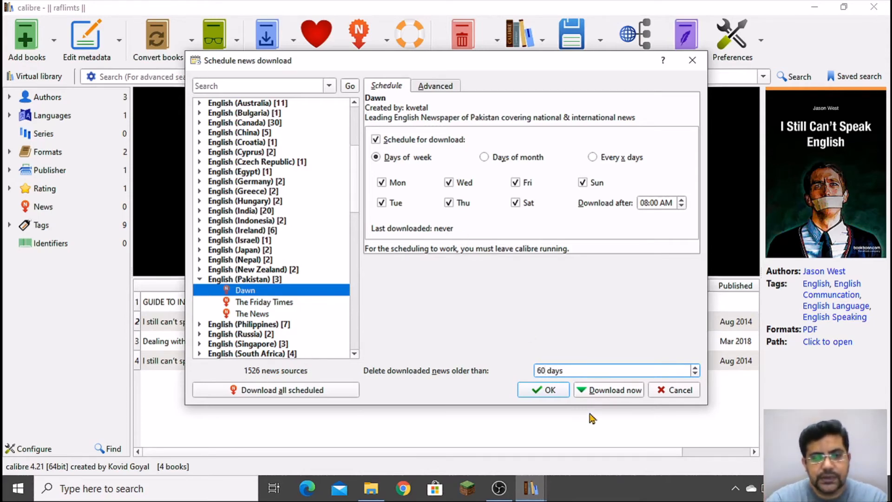
click(560, 393)
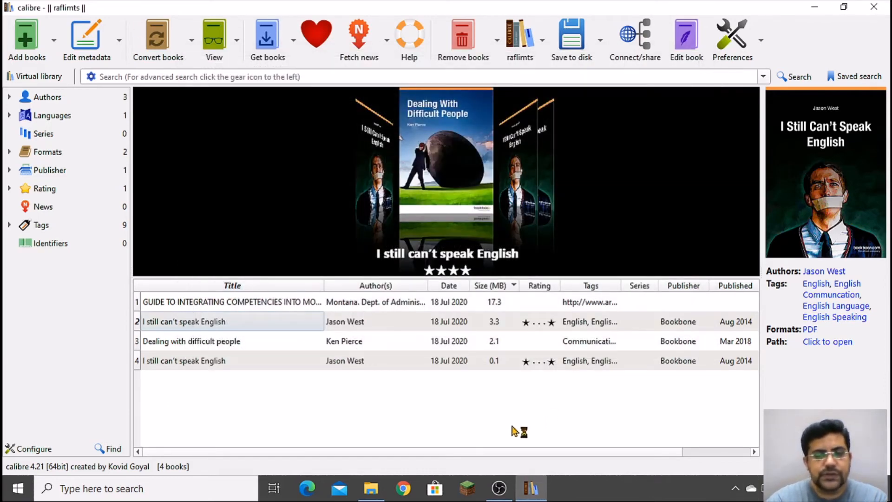
- Reopen the news download scheduler, select BBC News under English (United Kingdom), and confirm its download schedule
click(357, 41)
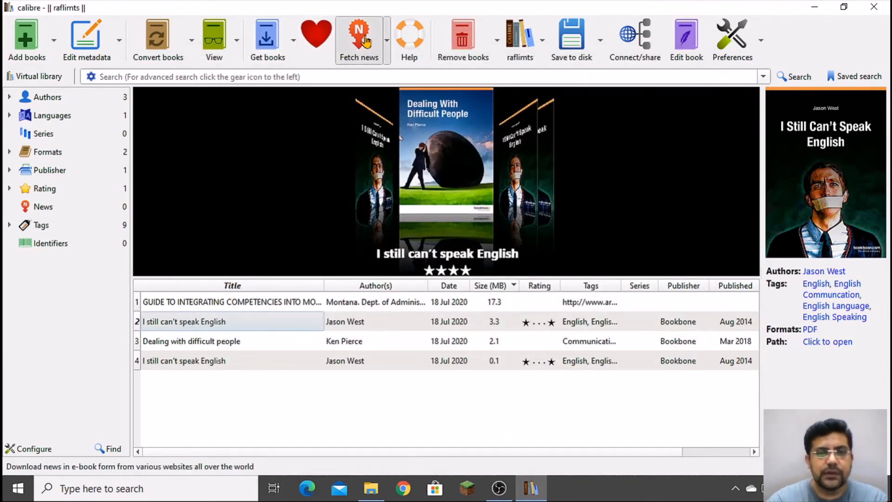
scroll(277, 348, down, 3)
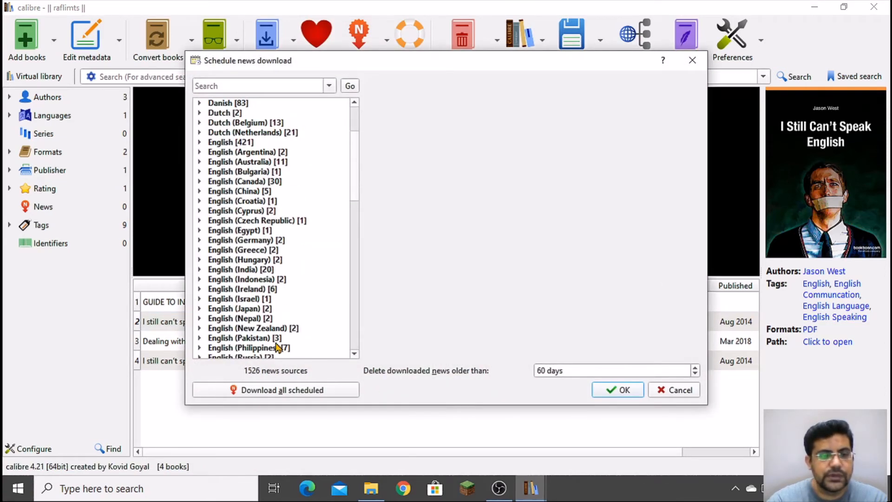
scroll(312, 305, down, 2)
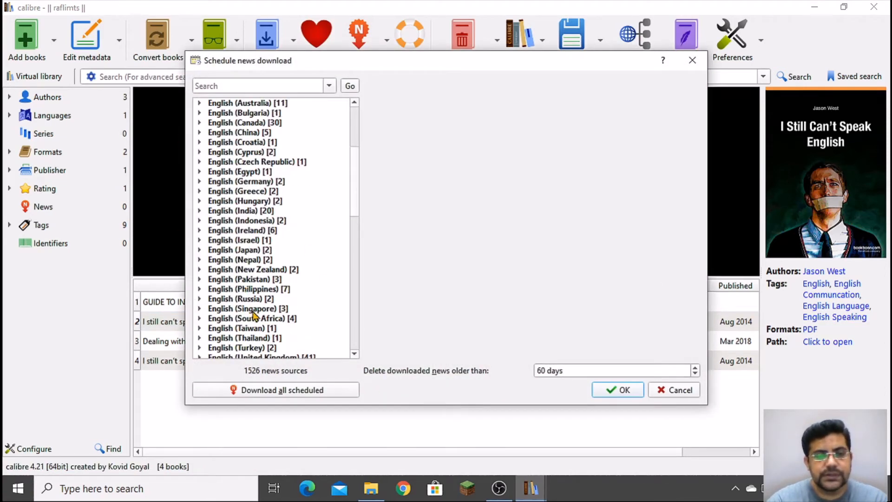
scroll(253, 316, down, 1)
click(200, 328)
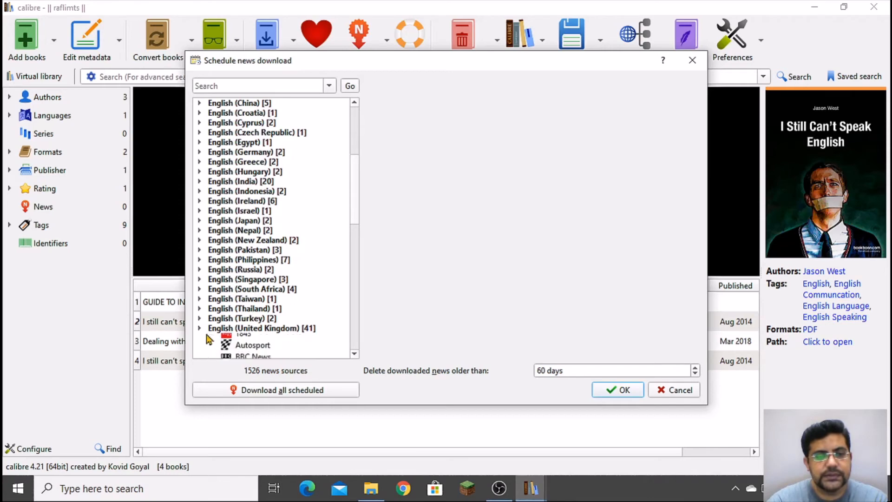
scroll(268, 334, down, 1)
scroll(274, 273, down, 2)
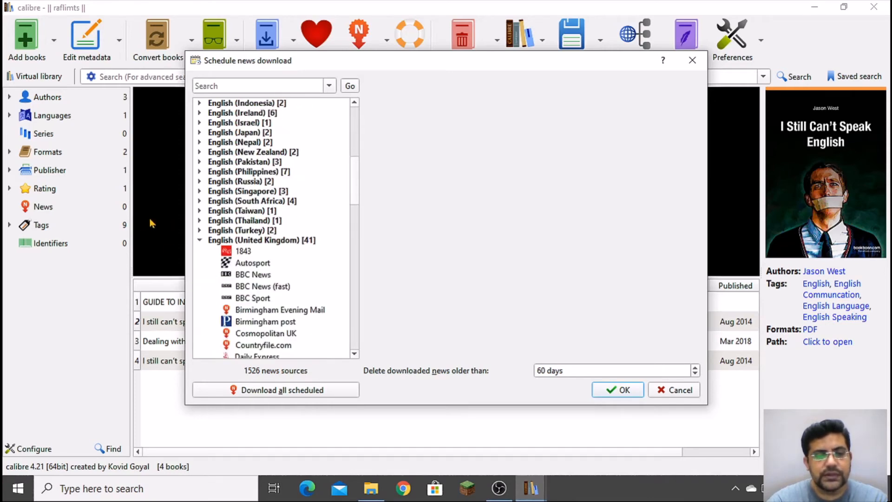
click(266, 276)
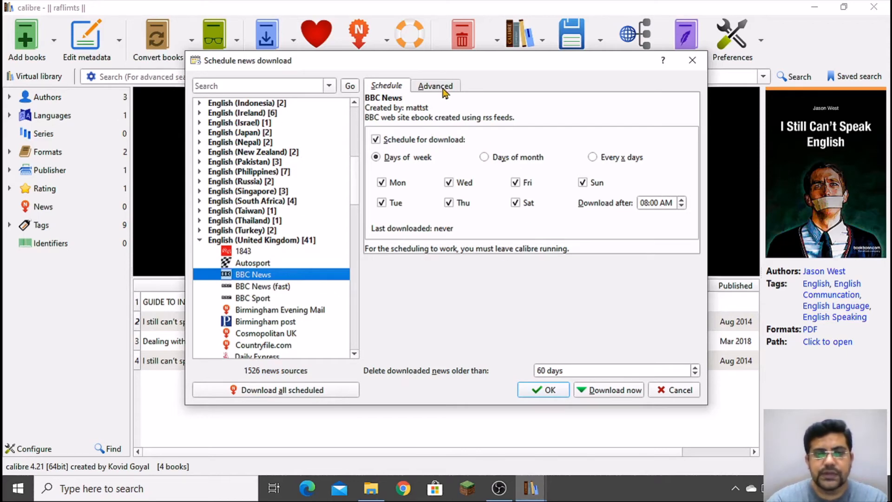
click(543, 390)
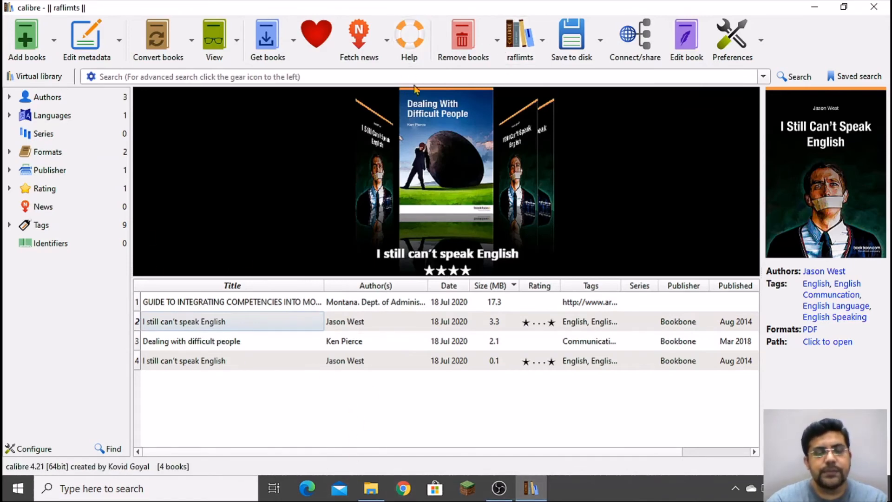
- Open the calibre User Manual and look through its introduction and topic sections down to Tutorials and Customizing calibre
click(411, 39)
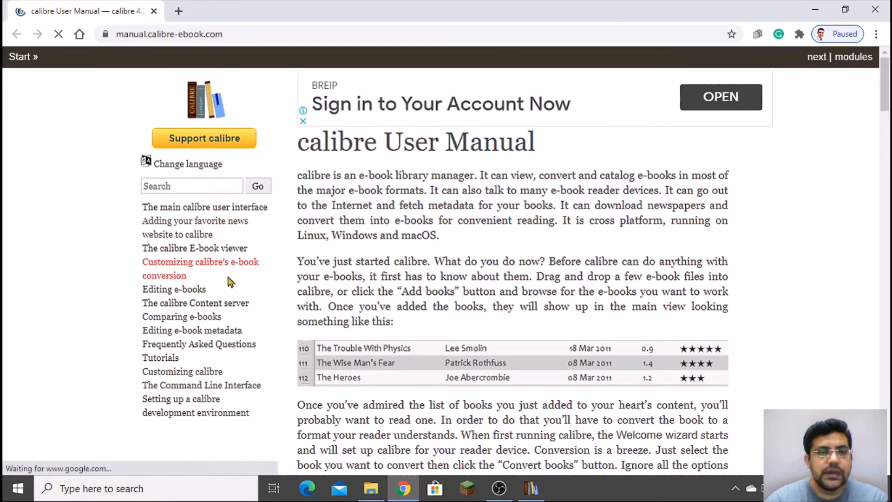
scroll(232, 408, down, 3)
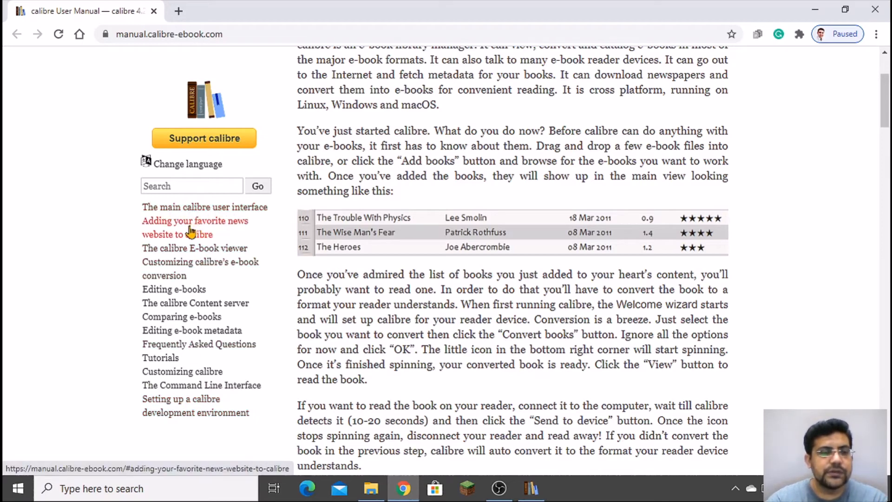
scroll(454, 314, down, 10)
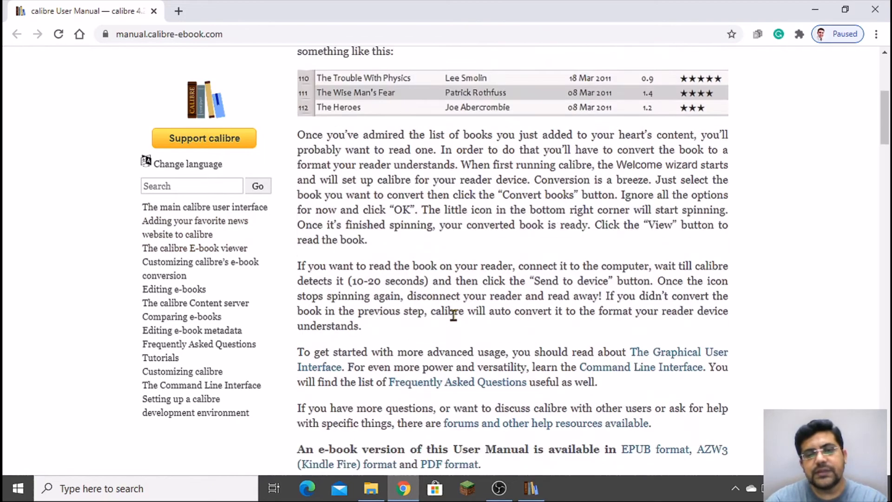
scroll(454, 315, down, 15)
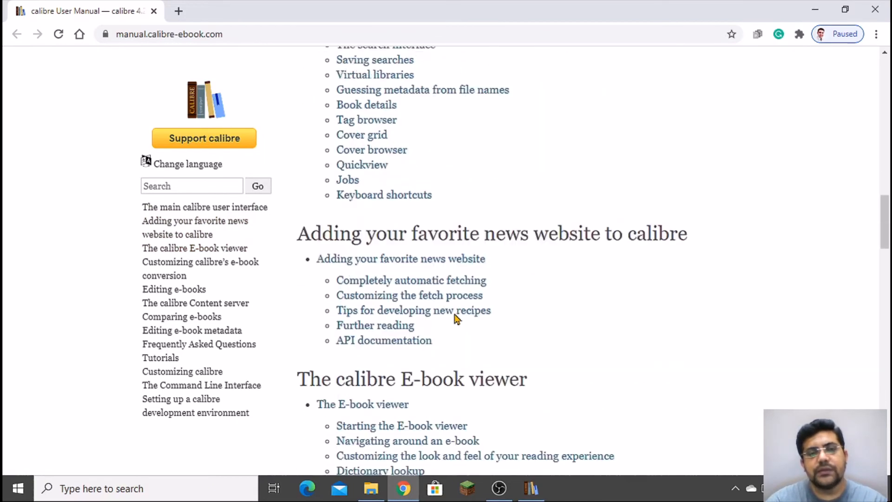
scroll(455, 319, down, 4)
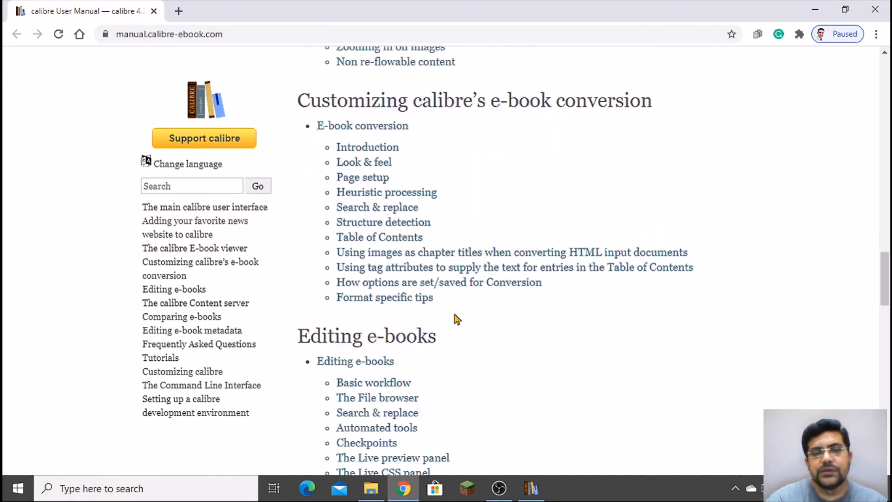
scroll(457, 319, down, 7)
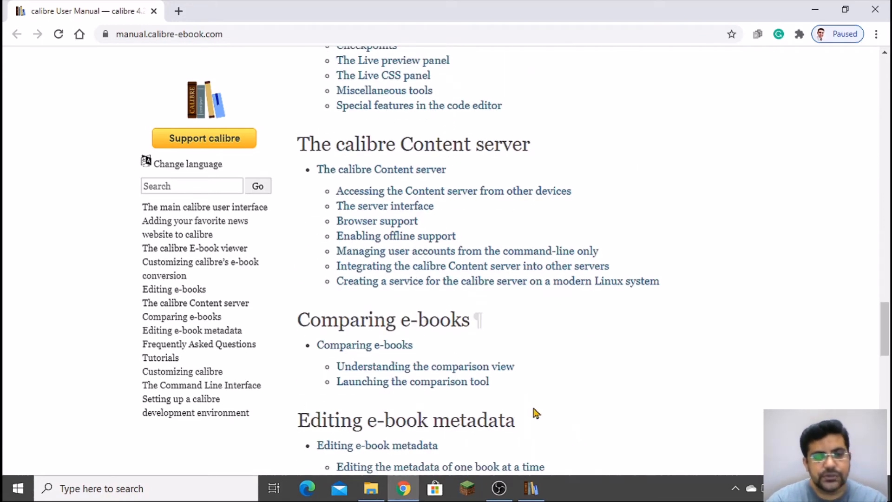
scroll(600, 260, down, 4)
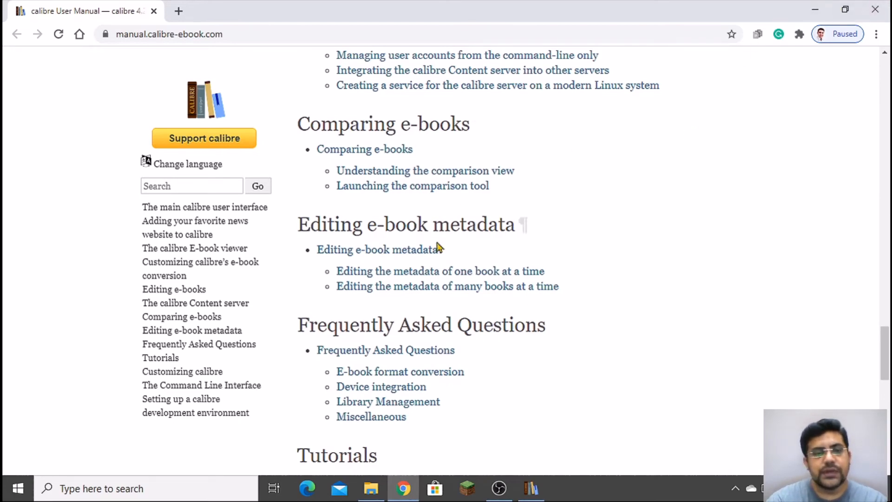
scroll(436, 319, down, 5)
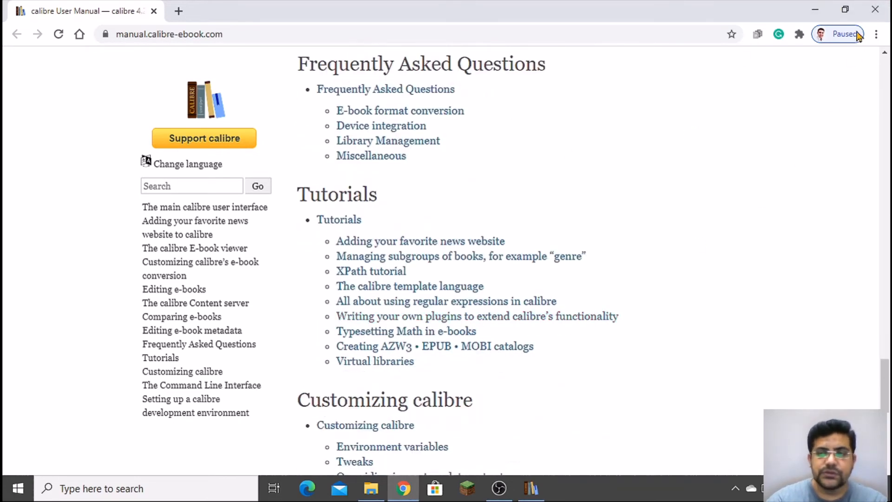
click(826, 13)
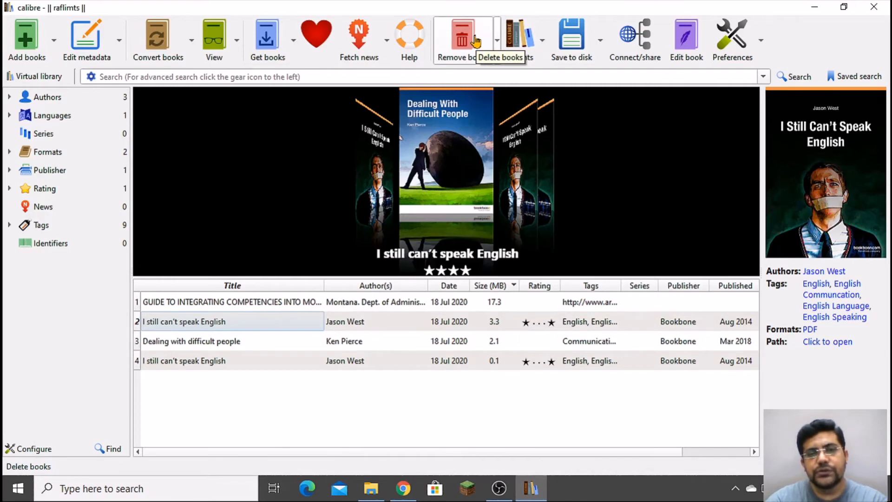
- View the options for adding or editing a custom news source, and close the dialog without creating a recipe
click(387, 41)
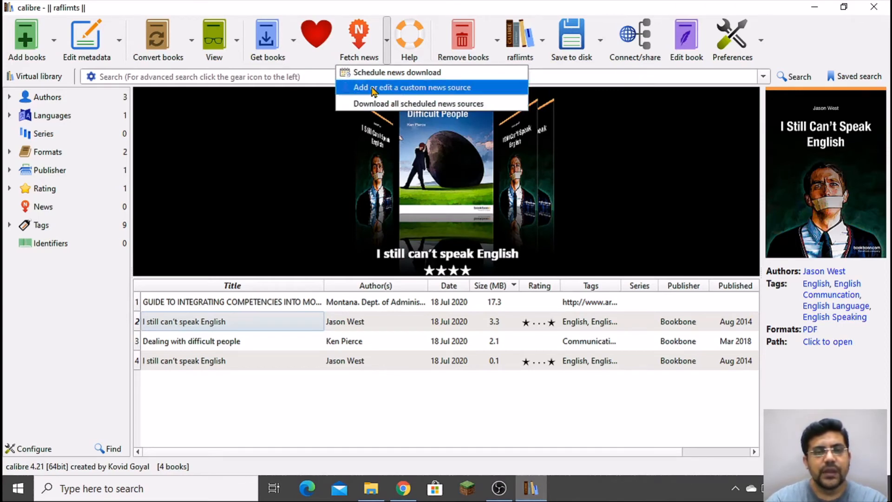
click(443, 92)
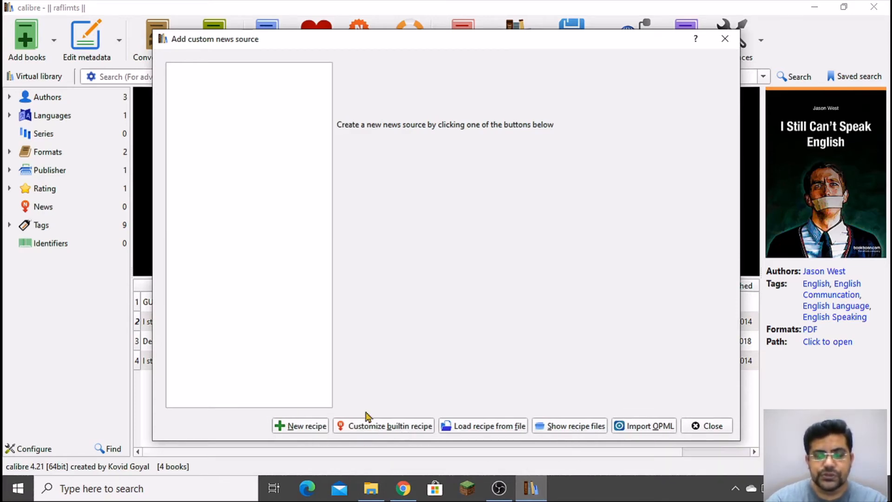
click(724, 426)
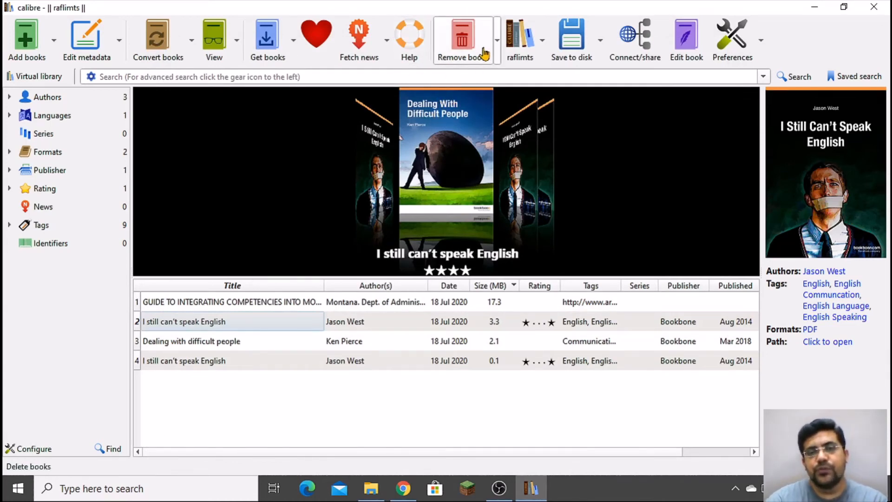
- Start removing the book GUIDE TO INTEGRATING COMPETENCIES from the library, and cancel the deletion
click(217, 303)
click(462, 39)
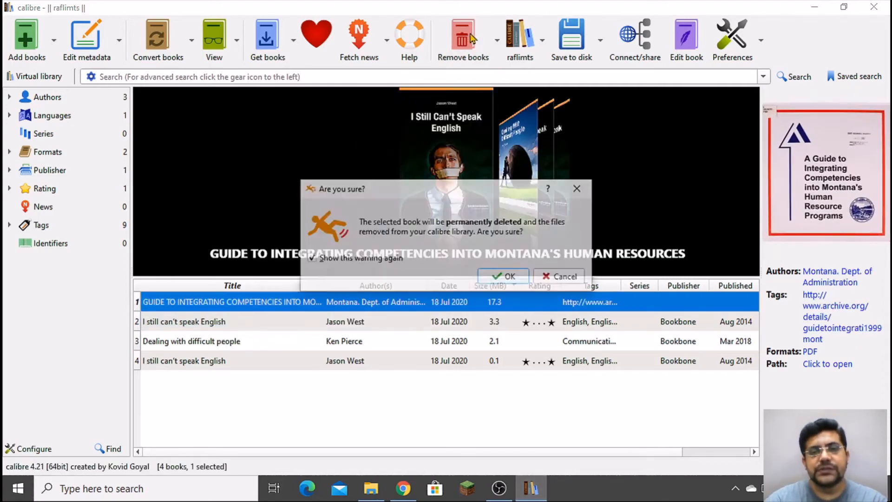
click(565, 278)
- Review the removal options for the selected book, including deleting files of a specific format, without removing anything
click(497, 42)
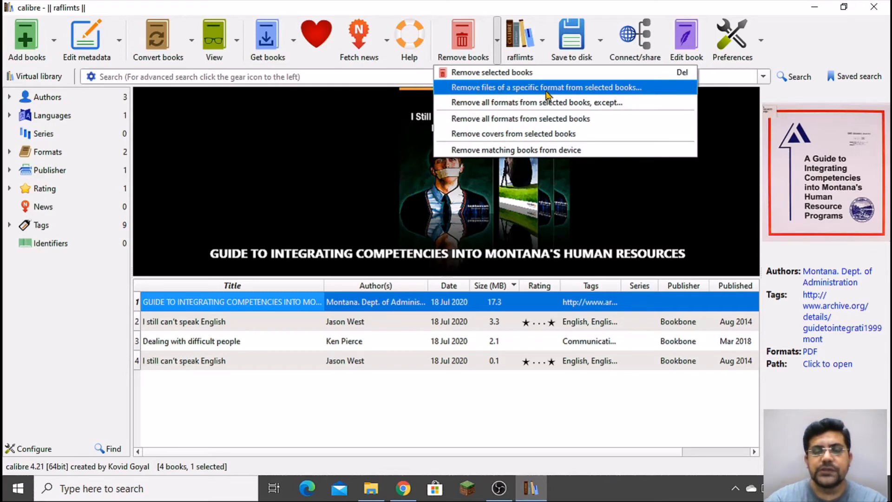
click(620, 91)
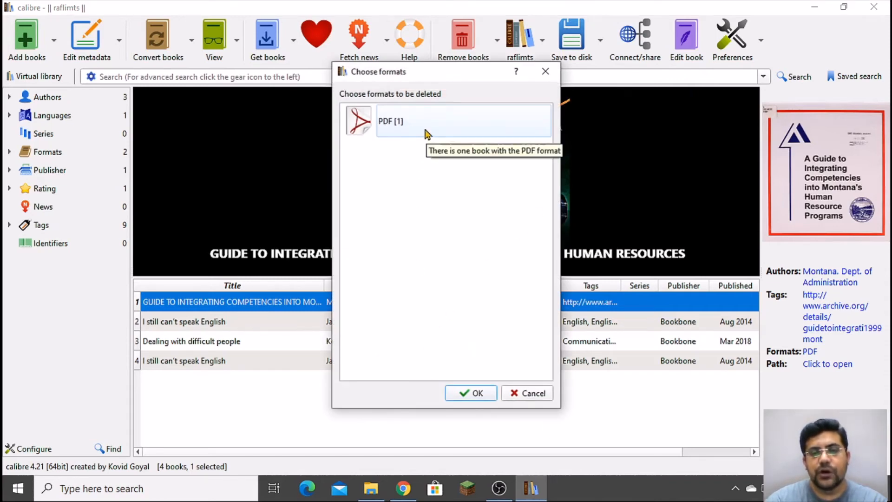
click(530, 394)
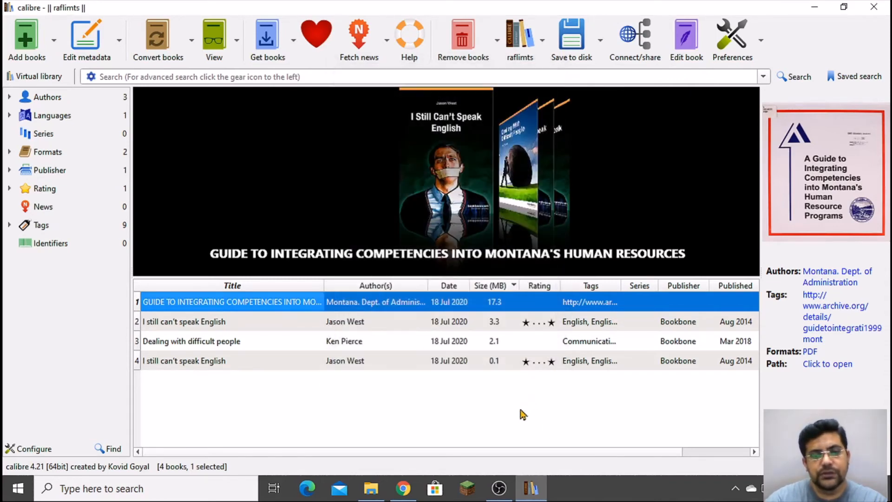
click(497, 43)
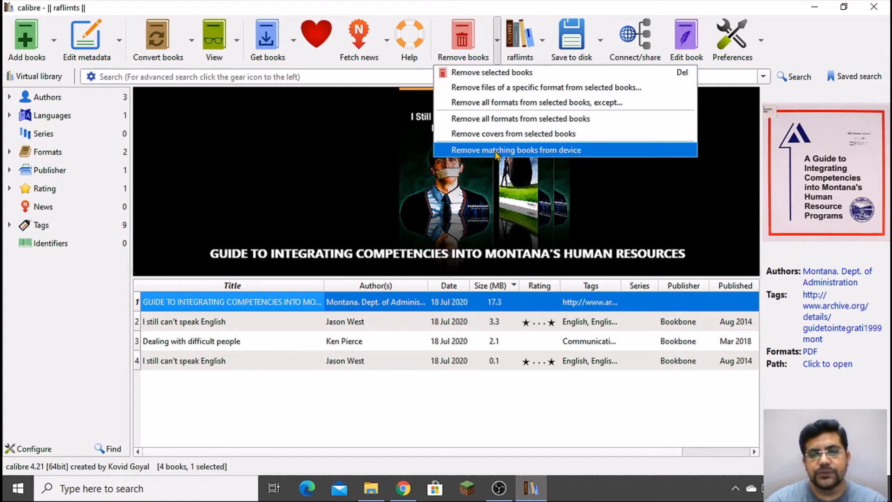
click(536, 3)
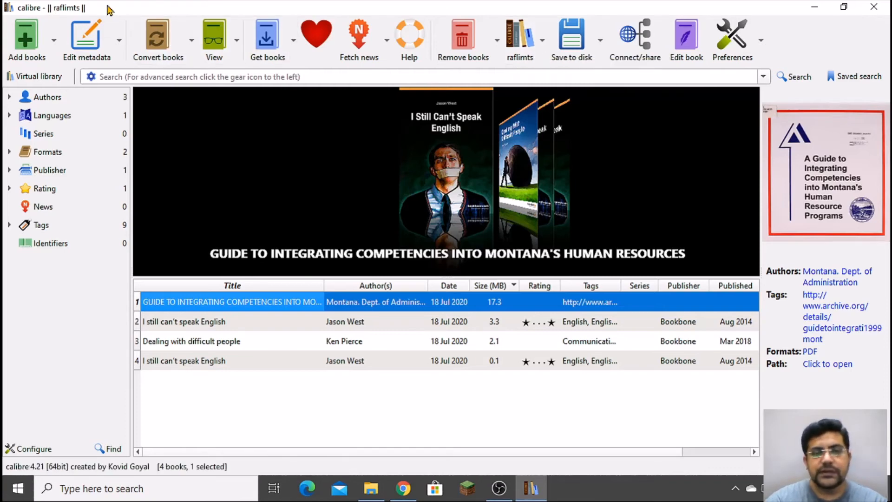
- Start switching the calibre library, choose the Documents folder as the new location, and cancel the change
click(542, 42)
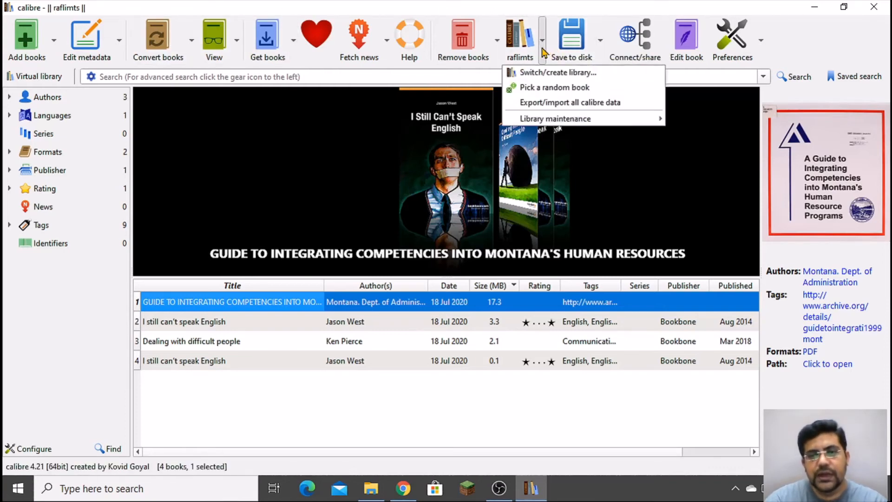
click(552, 78)
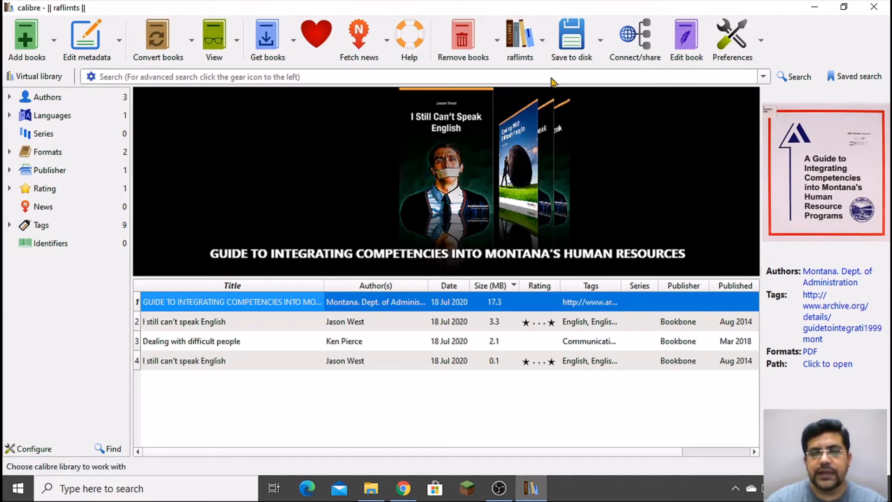
click(311, 211)
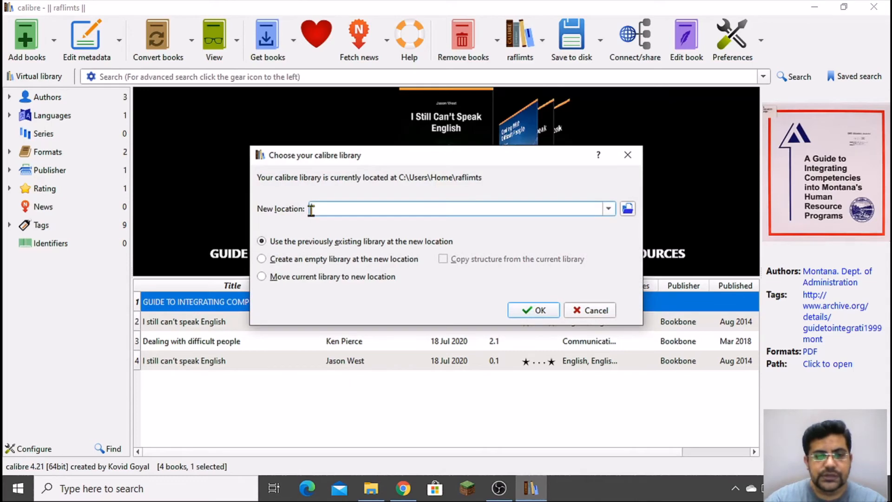
click(627, 209)
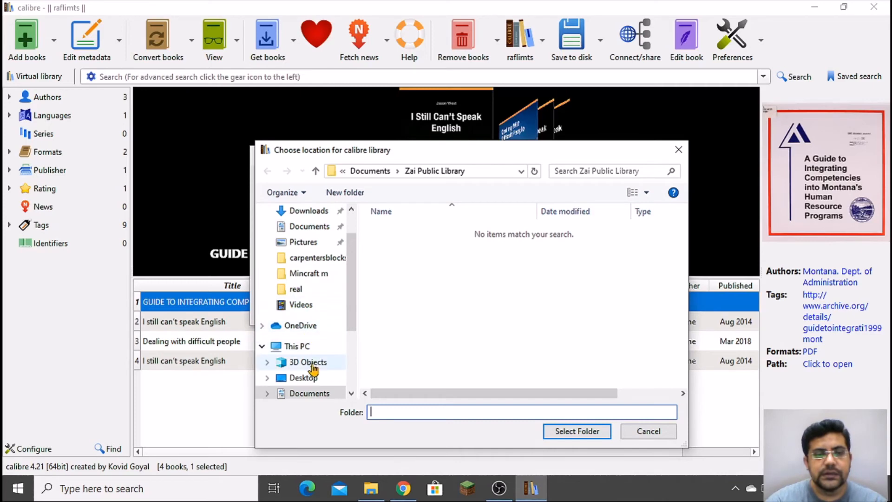
scroll(309, 274, down, 2)
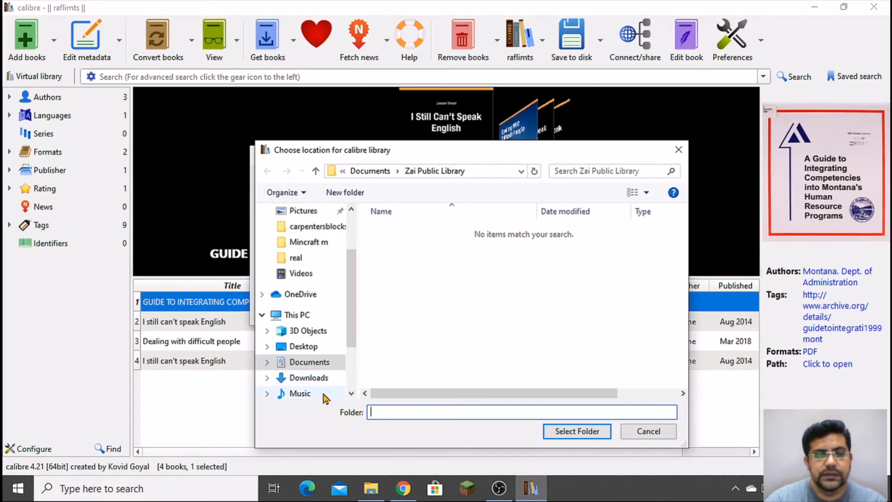
click(309, 362)
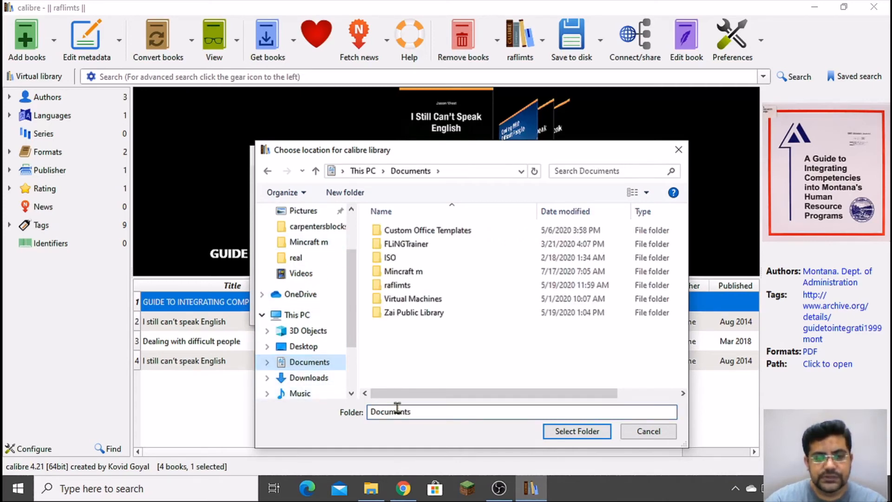
click(584, 436)
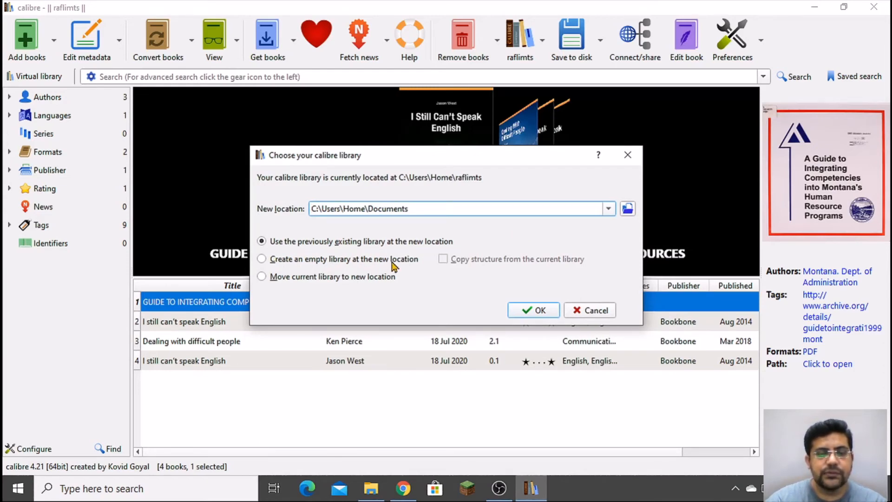
key(Escape)
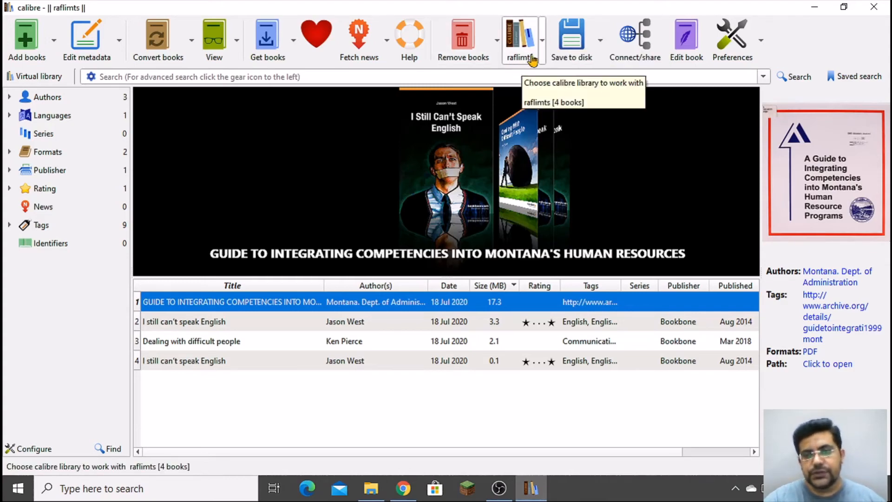
- Review the library maintenance options, then reopen the switch/create library dialog and browse for a new location
click(542, 42)
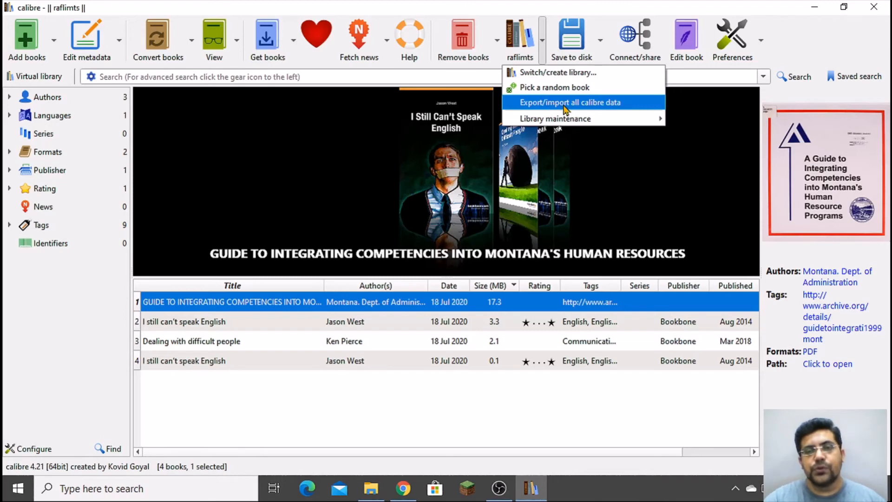
mouse_move(610, 120)
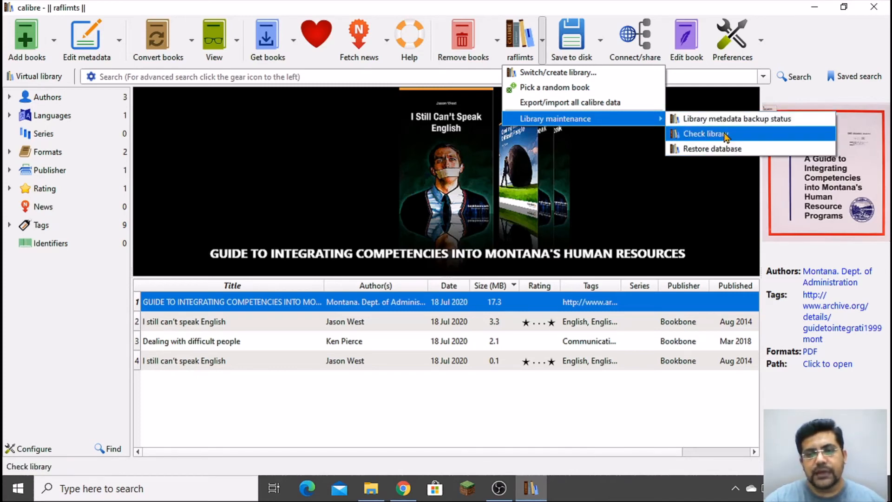
click(567, 73)
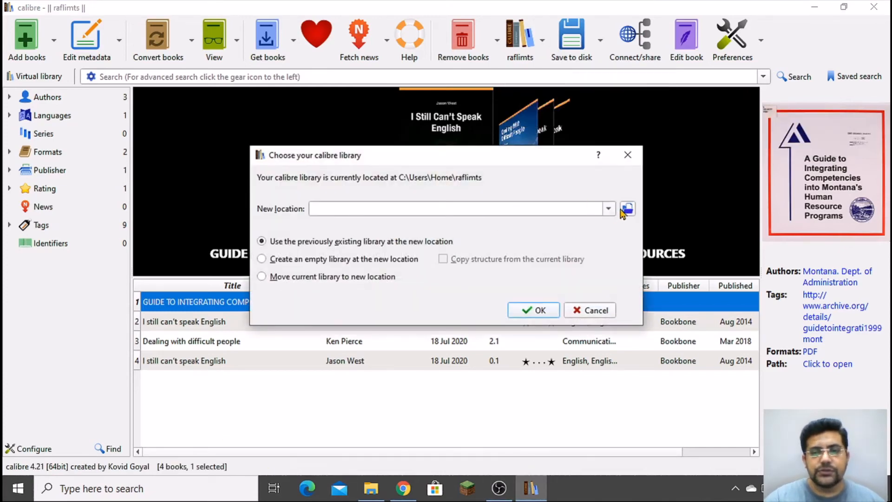
click(626, 209)
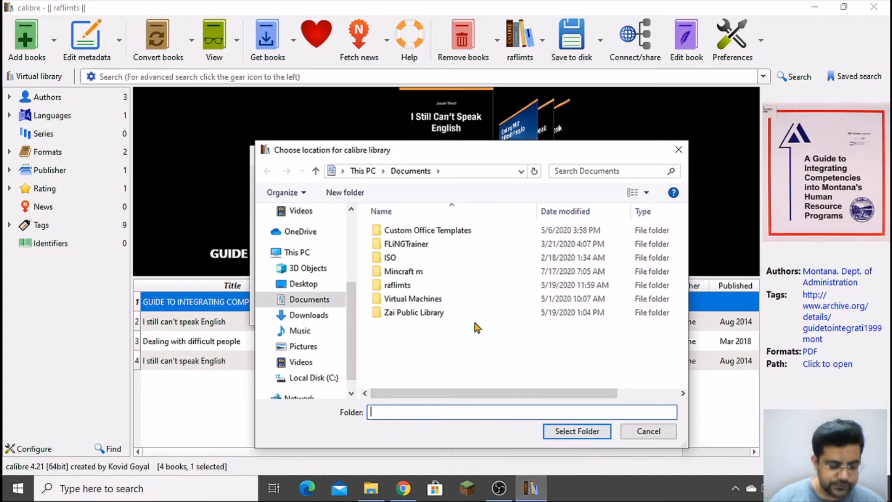
- Try to select a folder named raflimts2 inside Documents as the library location
text(raflimts2)
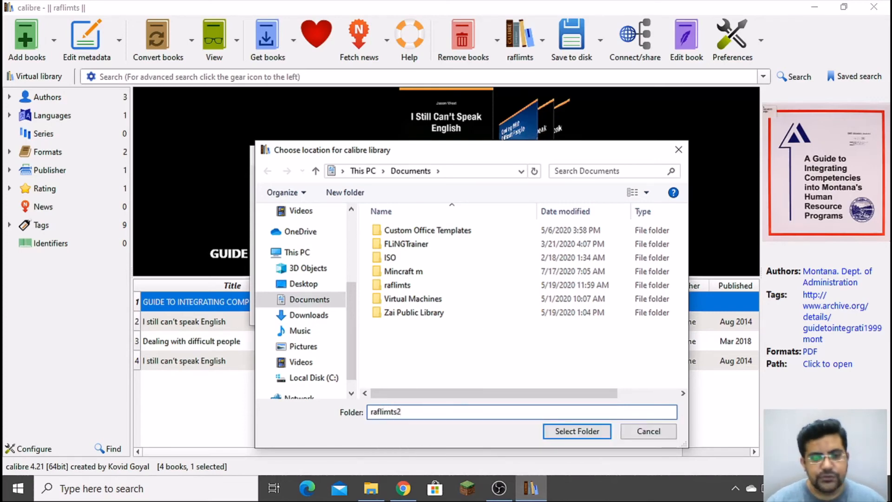
click(580, 433)
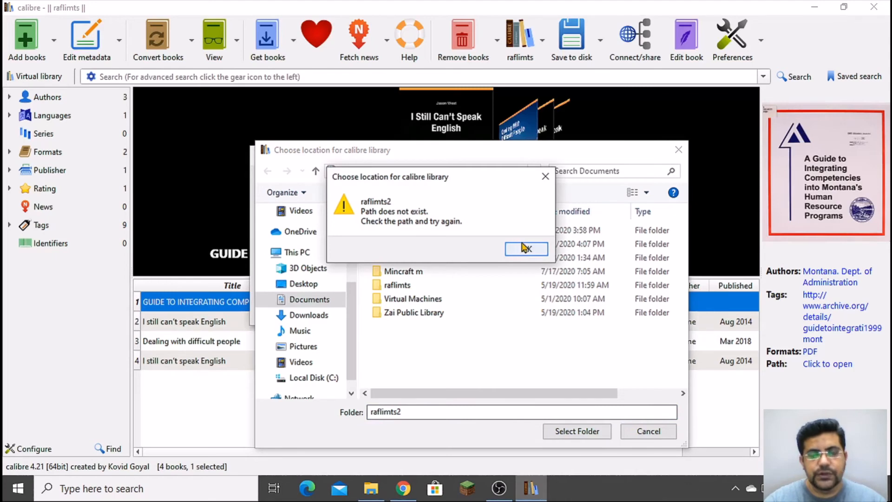
click(526, 250)
- Choose the Documents folder as the new calibre library location
right_click(462, 372)
click(414, 372)
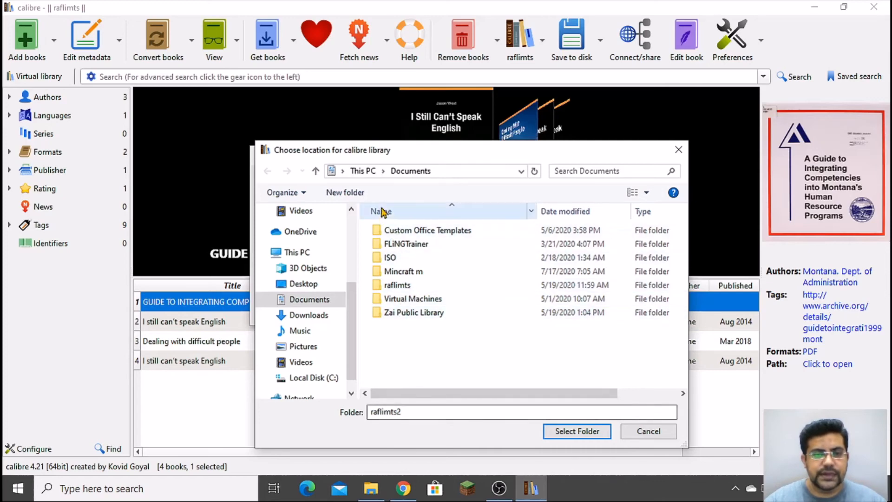
click(309, 302)
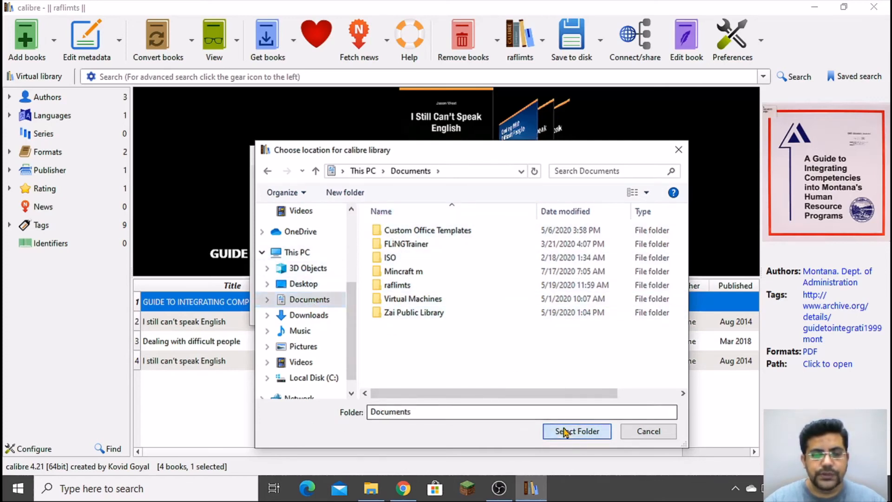
click(567, 432)
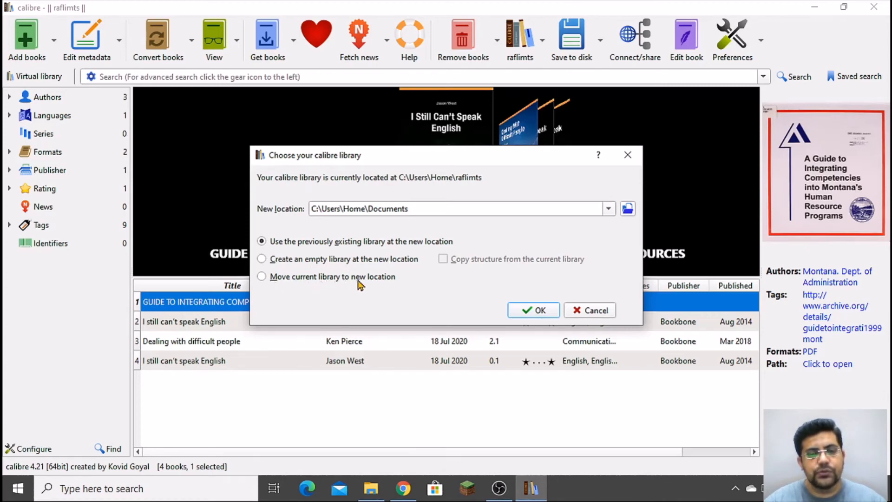
- Try to create an empty library in the Documents folder, and dismiss the resulting error message
click(316, 260)
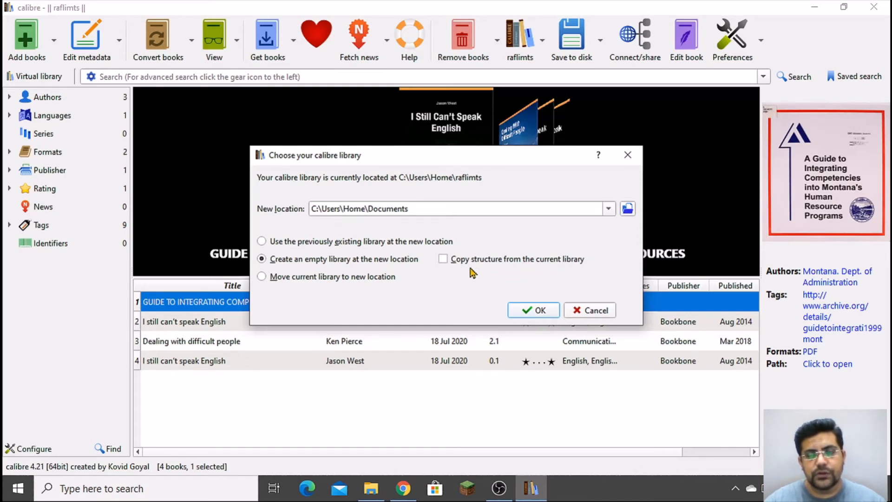
click(540, 311)
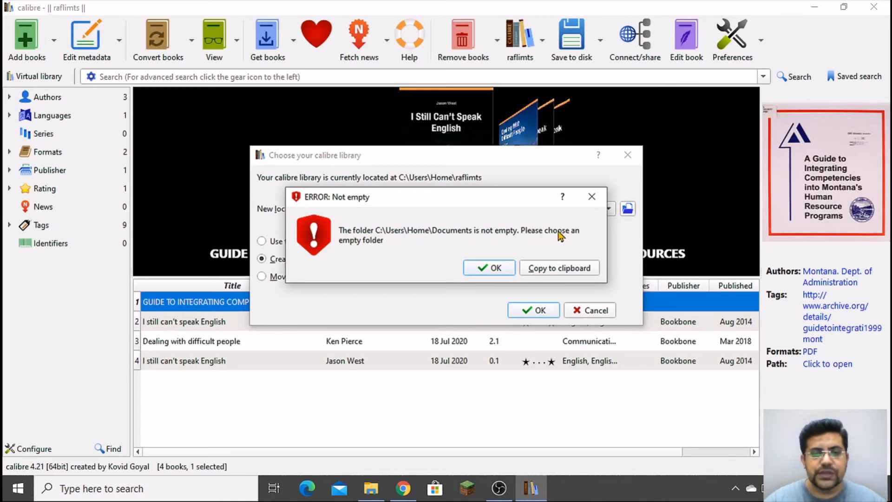
click(493, 272)
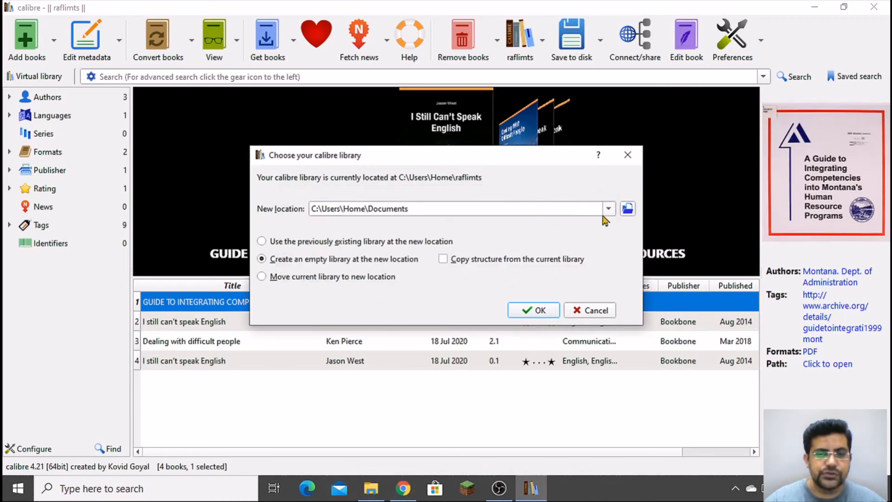
- Make a new folder named Raflimts2 inside Documents, select it as the new location, and create the empty calibre library there
click(627, 208)
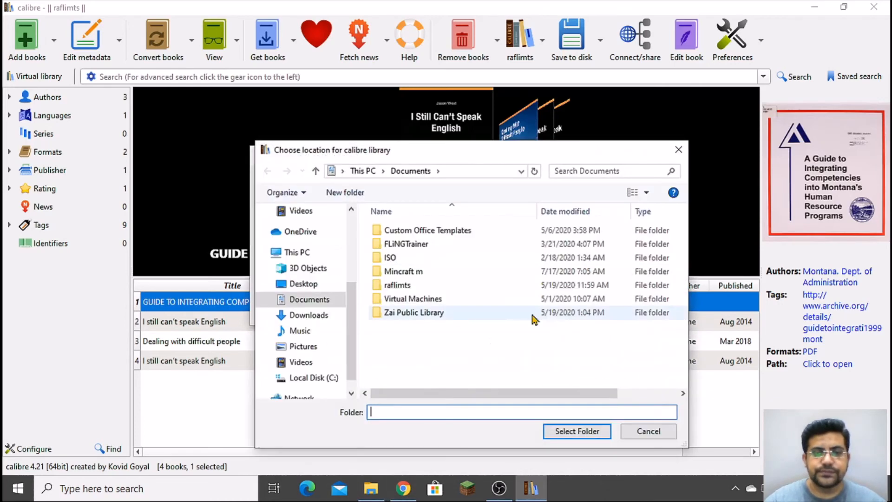
right_click(443, 357)
mouse_move(507, 334)
click(651, 330)
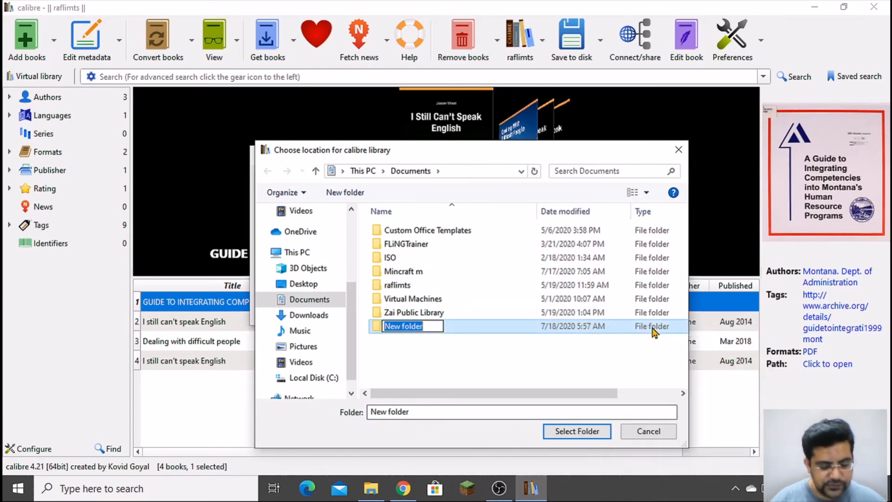
text(Raf)
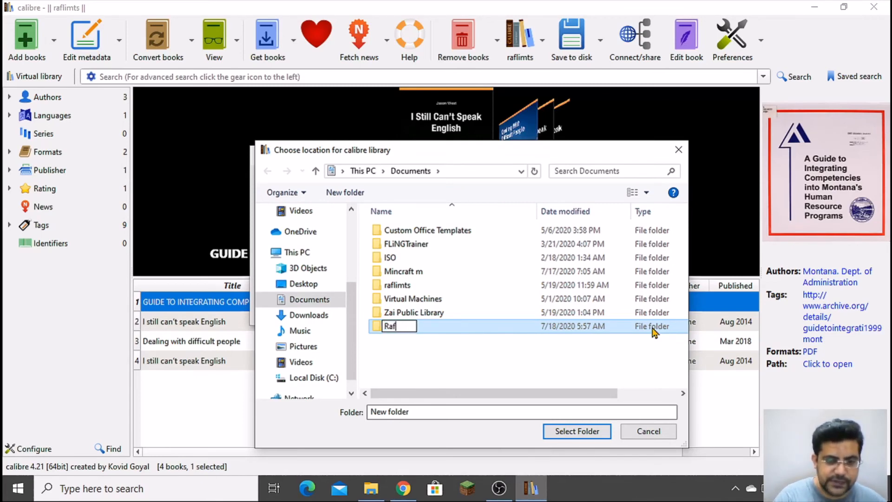
text(limts2)
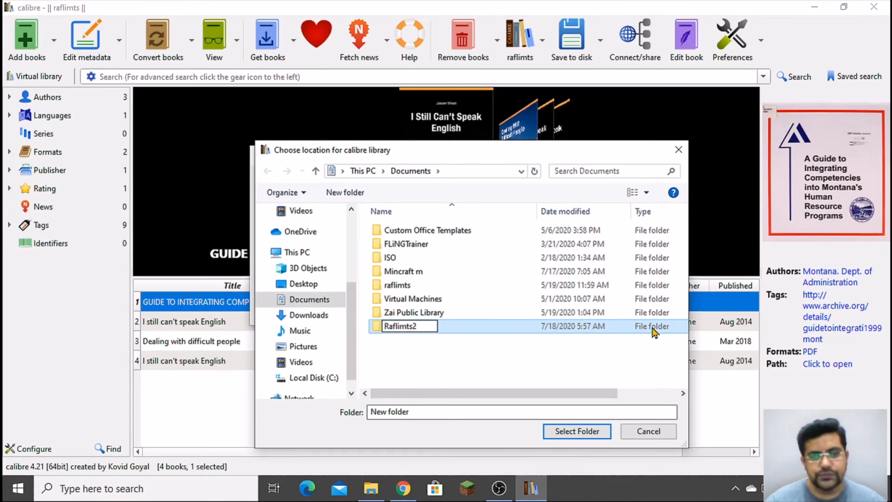
click(482, 338)
click(476, 326)
click(576, 431)
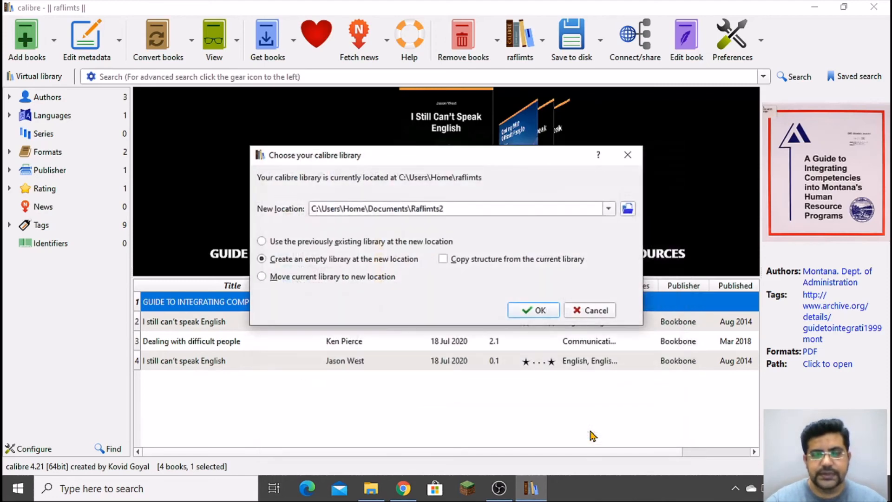
click(546, 306)
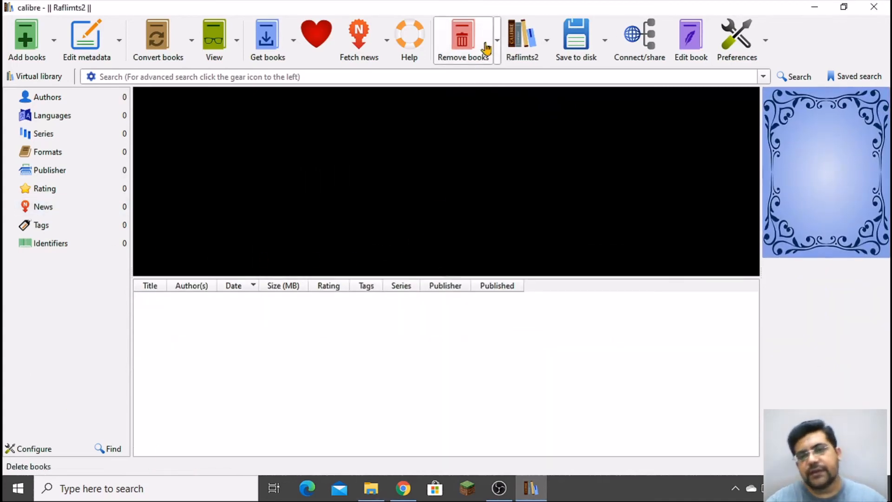
- Switch back to the raflimts library and show its library maintenance options
click(546, 40)
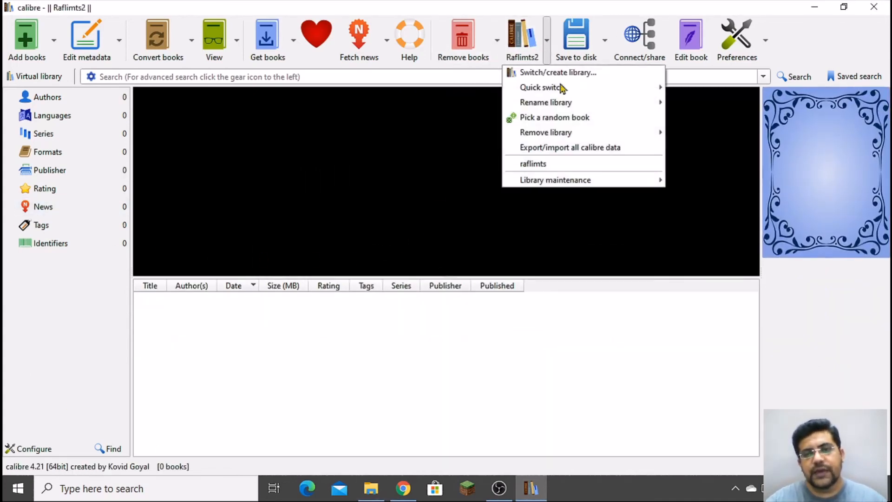
click(556, 165)
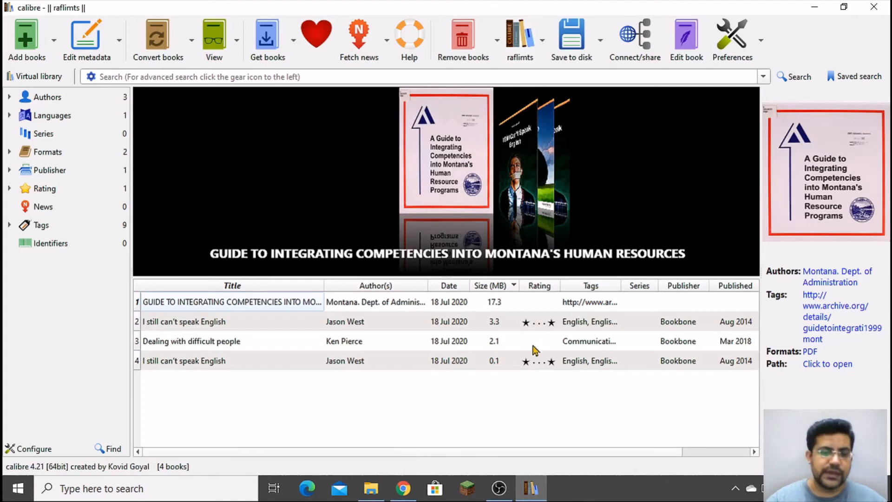
click(542, 46)
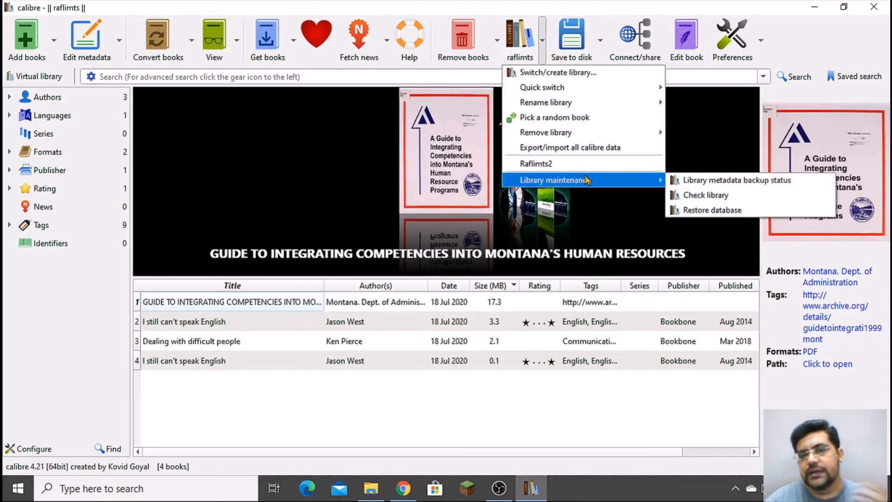